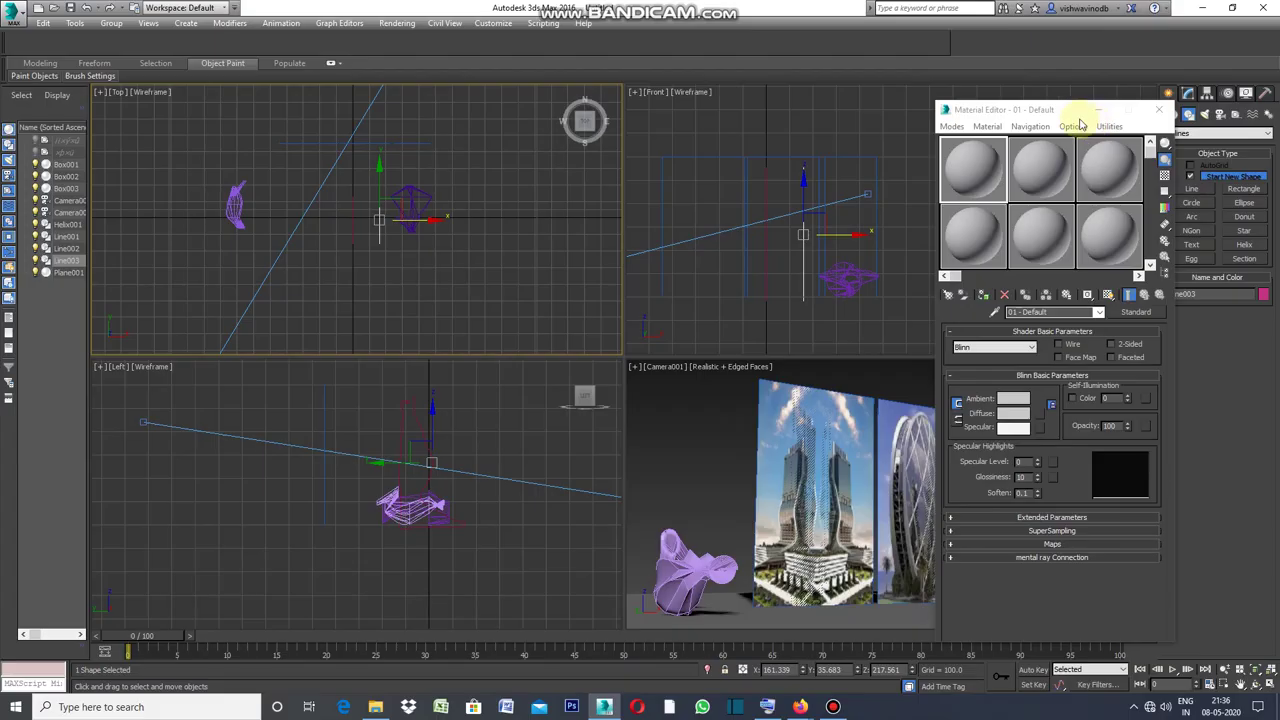
# Minimize the Material Editor and maximize the Camera001 viewport to fill the area.
pyautogui.click(1099, 113)
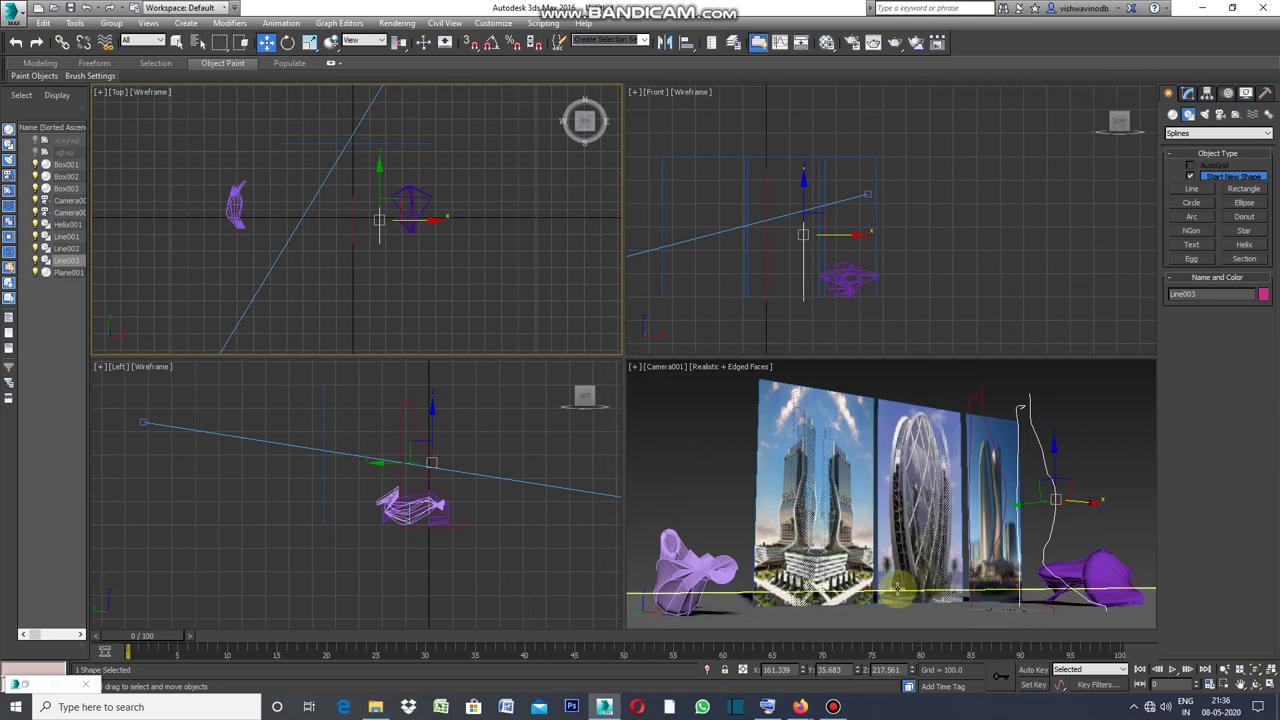
pyautogui.rightClick(635, 372)
pyautogui.click(636, 372)
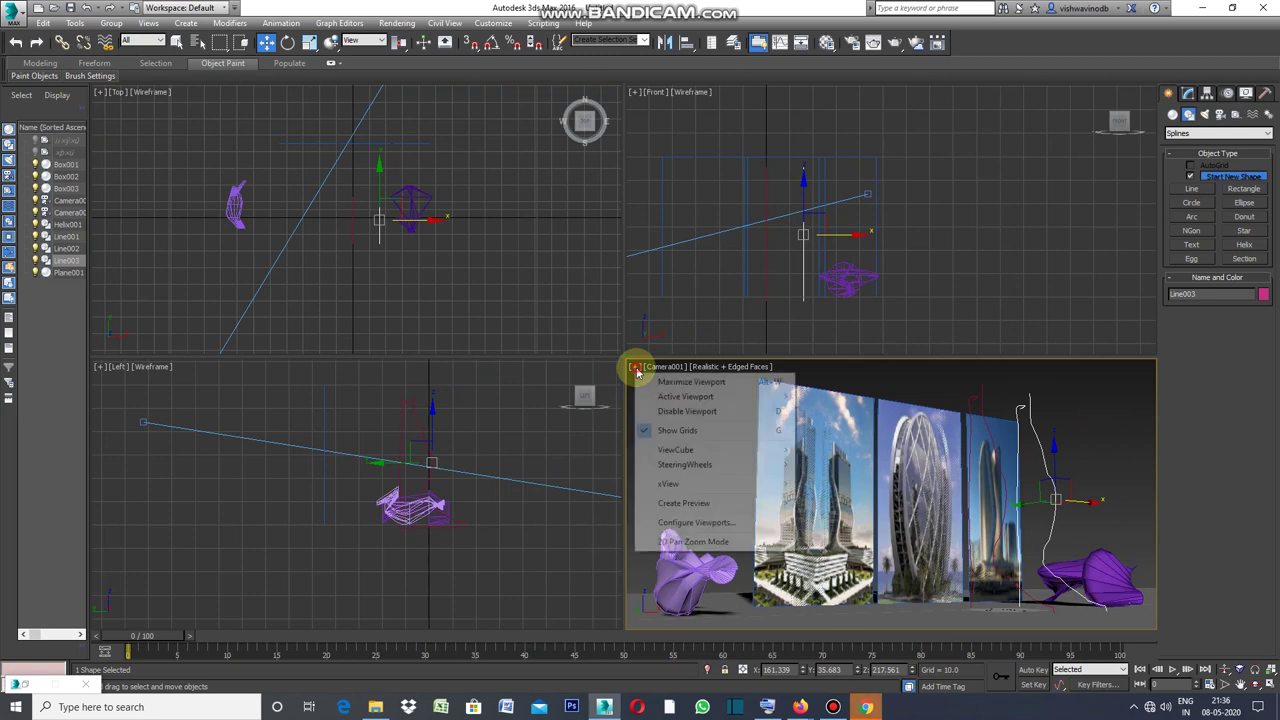
pyautogui.click(655, 380)
pyautogui.click(810, 420)
pyautogui.click(506, 302)
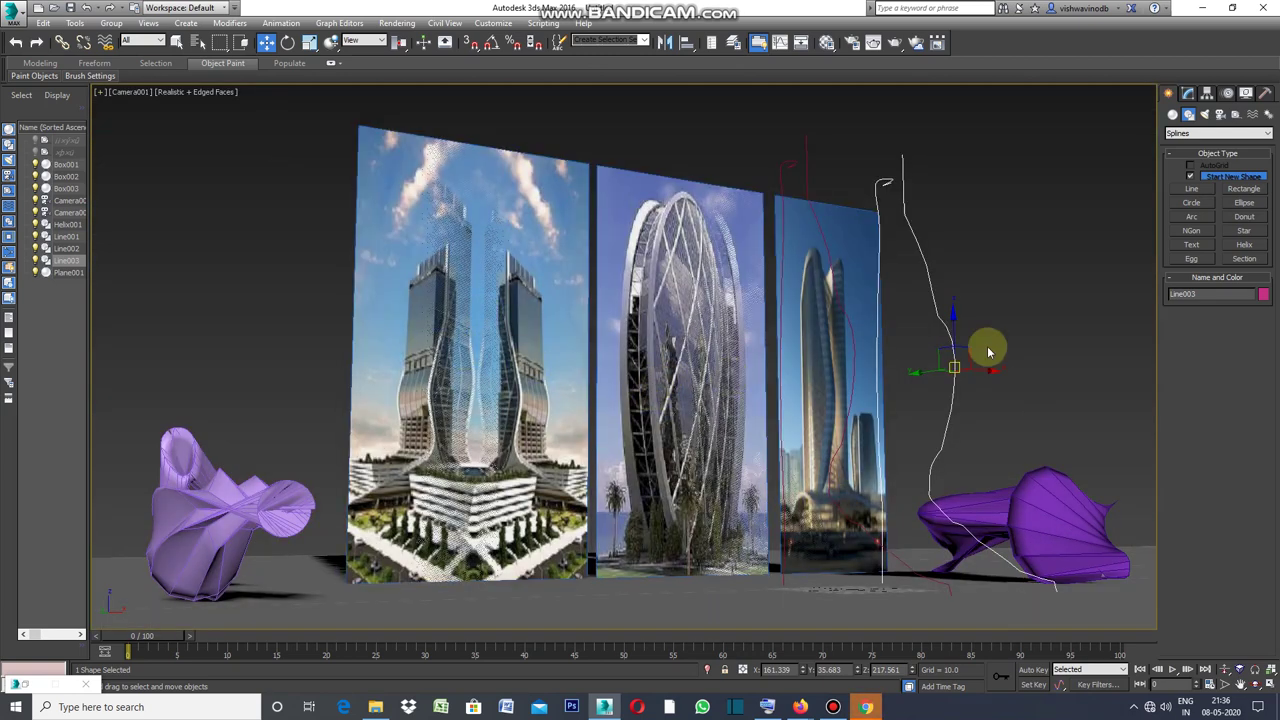
# Crossing-select both curved tower profile lines and convert them to Editable Spline.
pyautogui.click(830, 168)
pyautogui.click(176, 42)
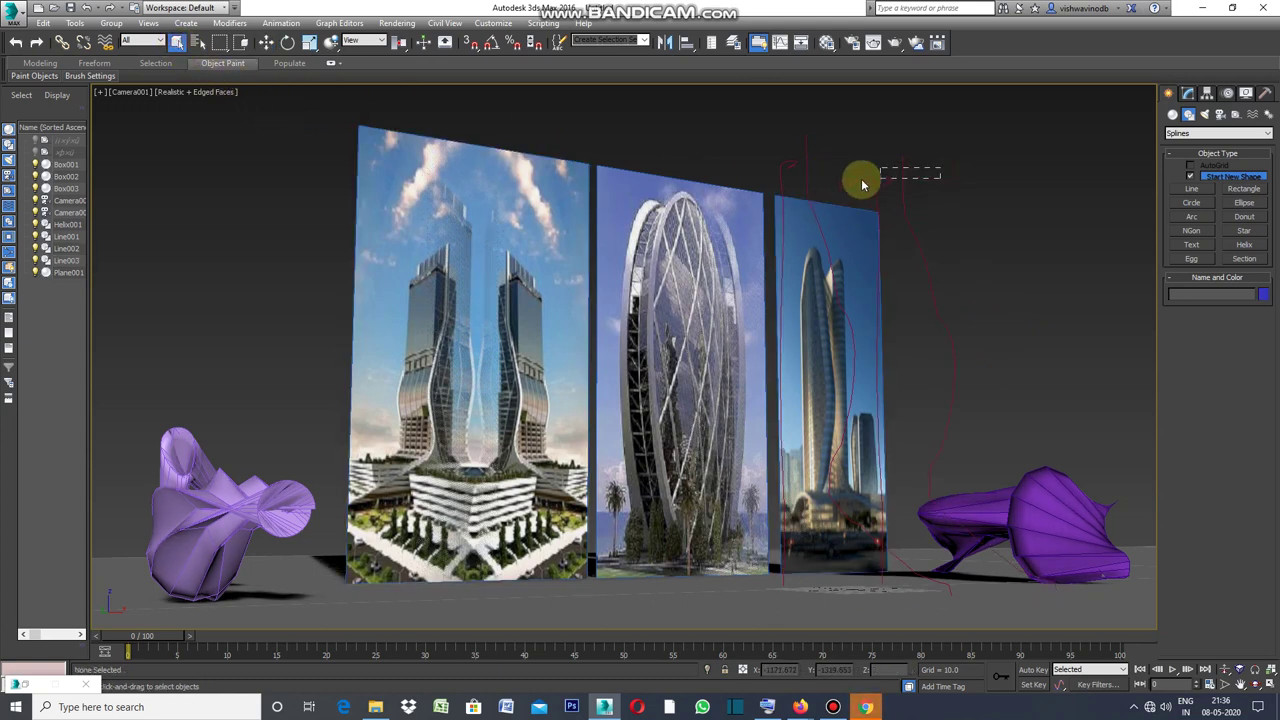
pyautogui.moveTo(784, 178); pyautogui.dragTo(783, 177)
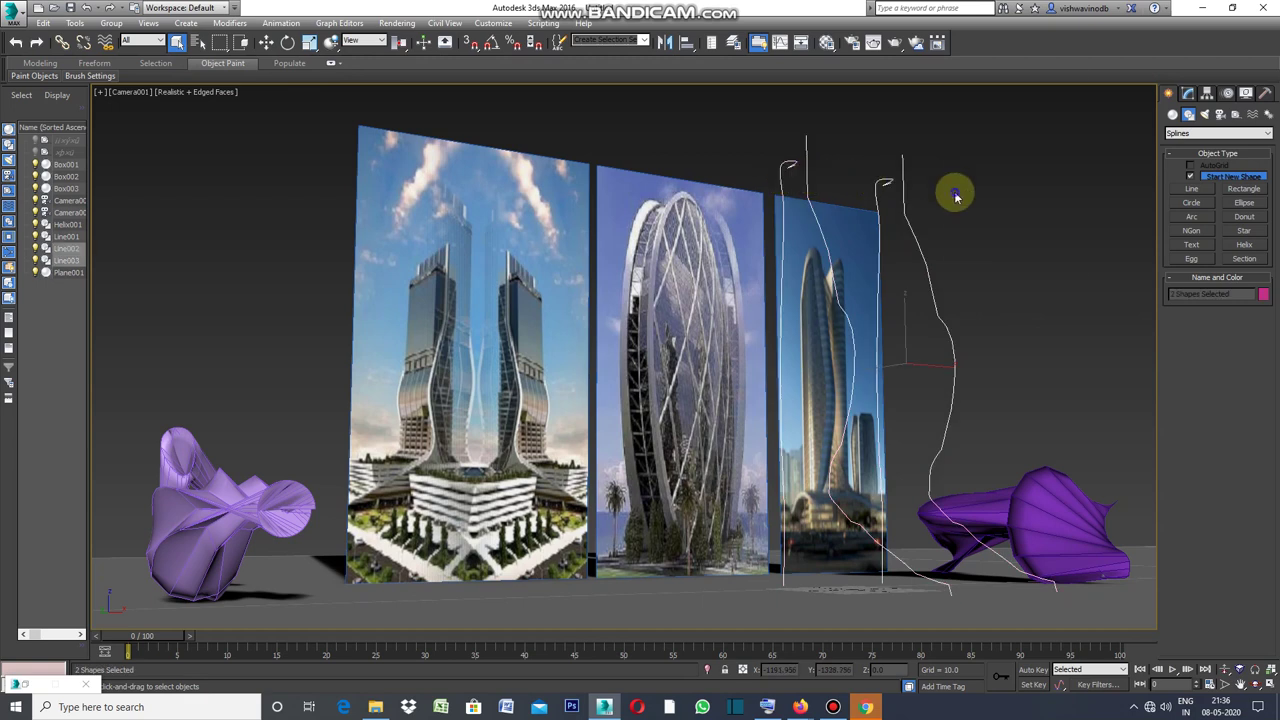
pyautogui.rightClick(955, 196)
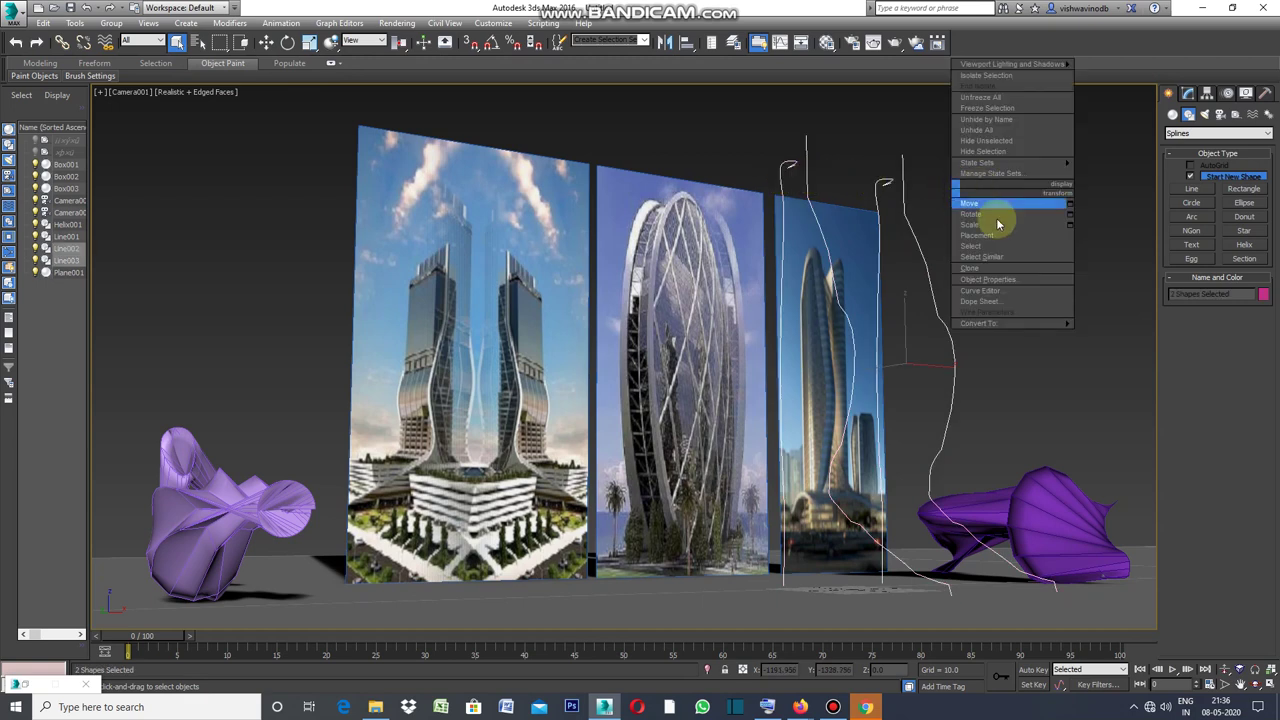
pyautogui.moveTo(1010, 323)
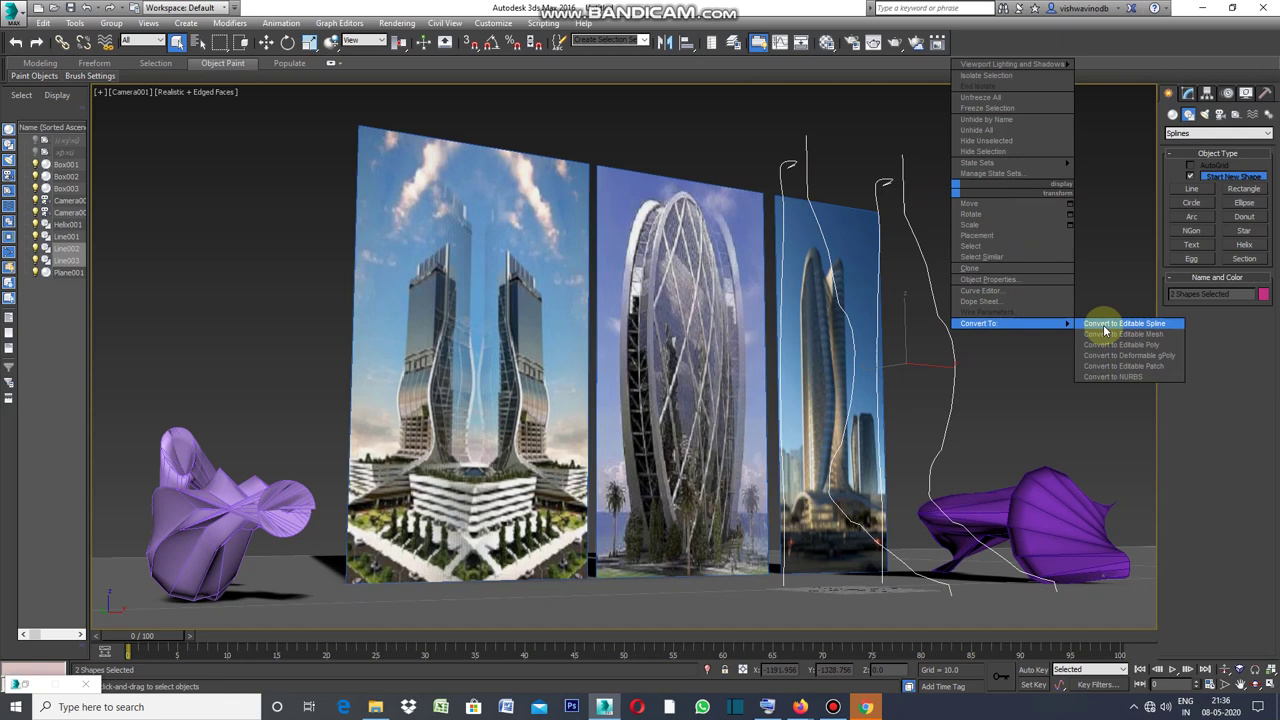
pyautogui.click(1105, 325)
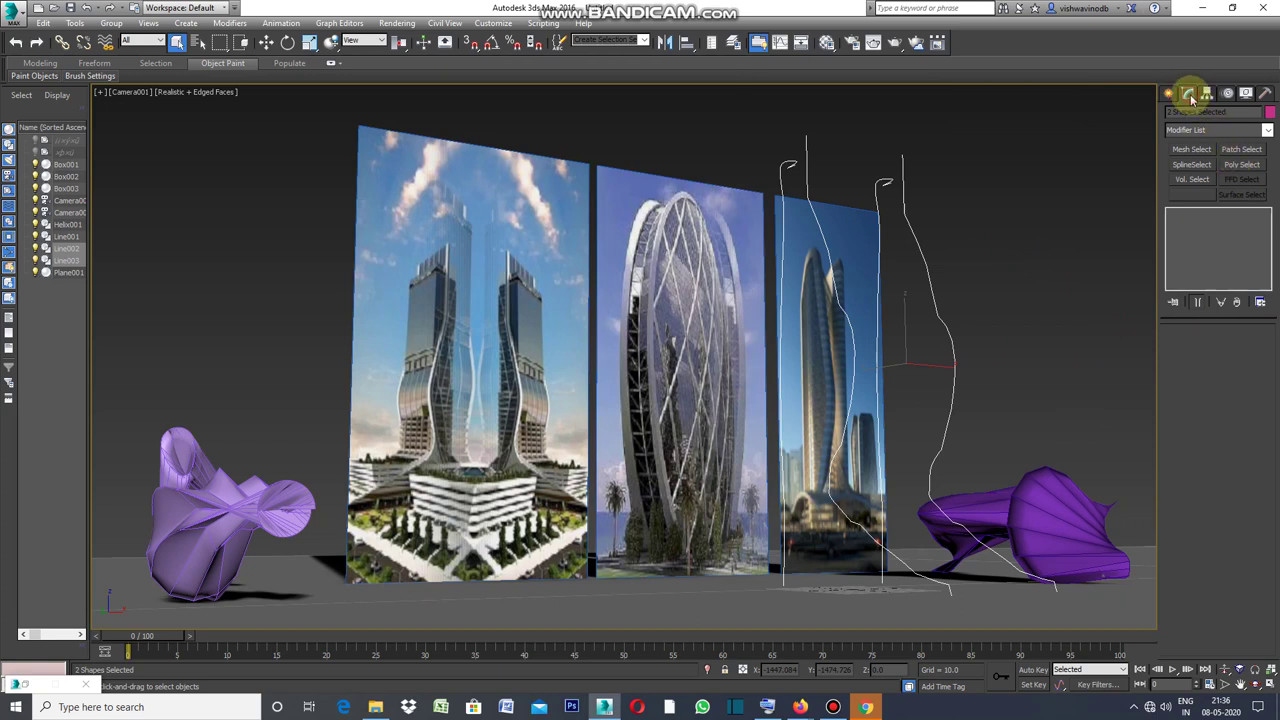
# Add an Edit Spline modifier to the two selected curves.
pyautogui.click(1268, 132)
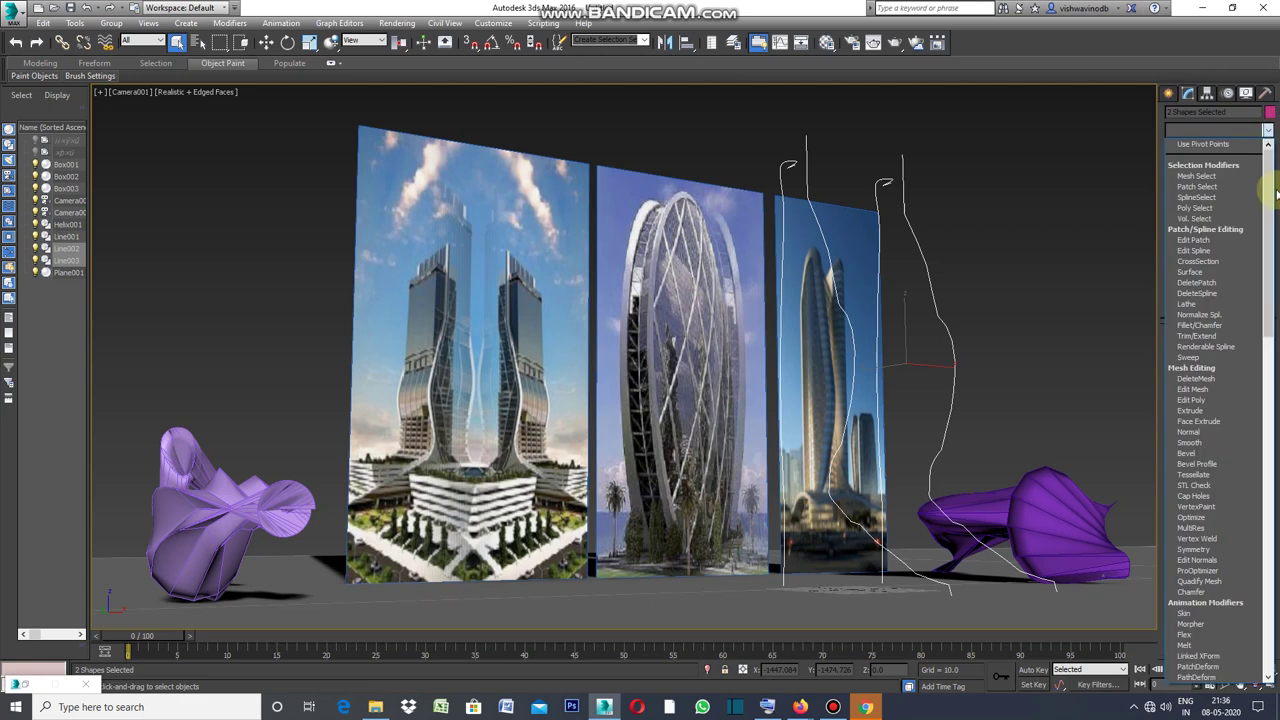
pyautogui.click(1195, 250)
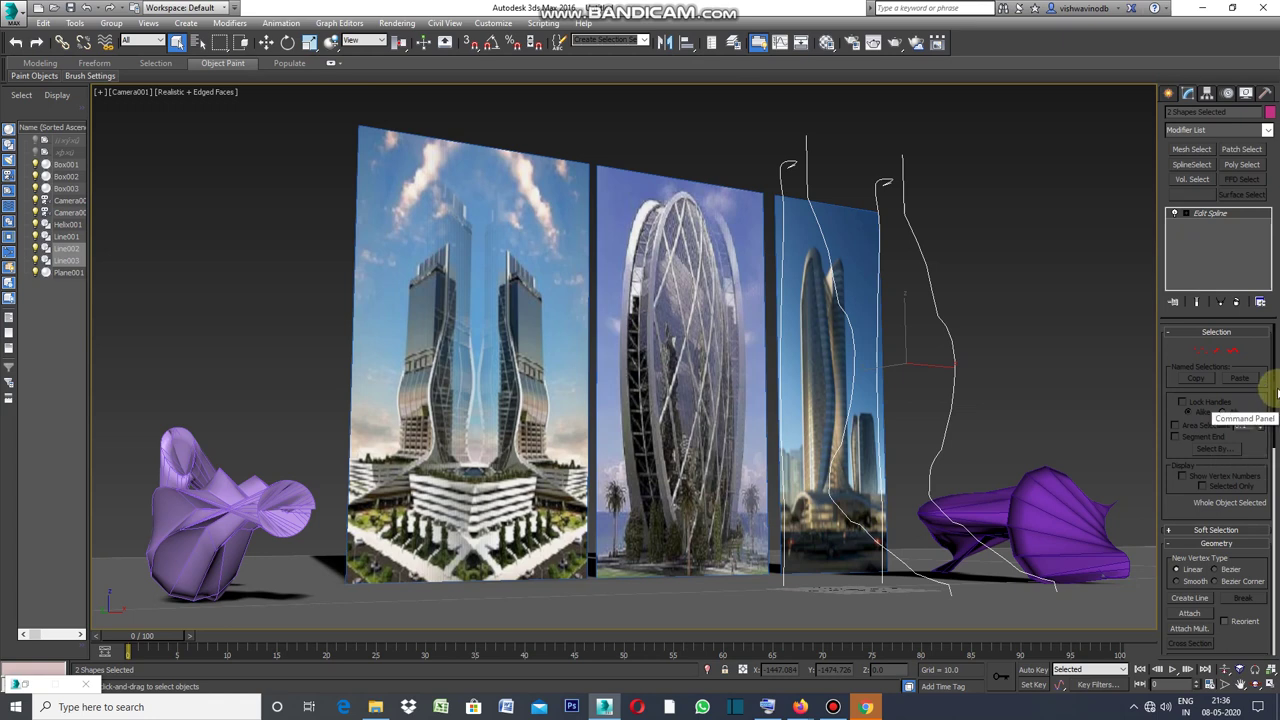
pyautogui.moveTo(1274, 390); pyautogui.dragTo(1274, 418)
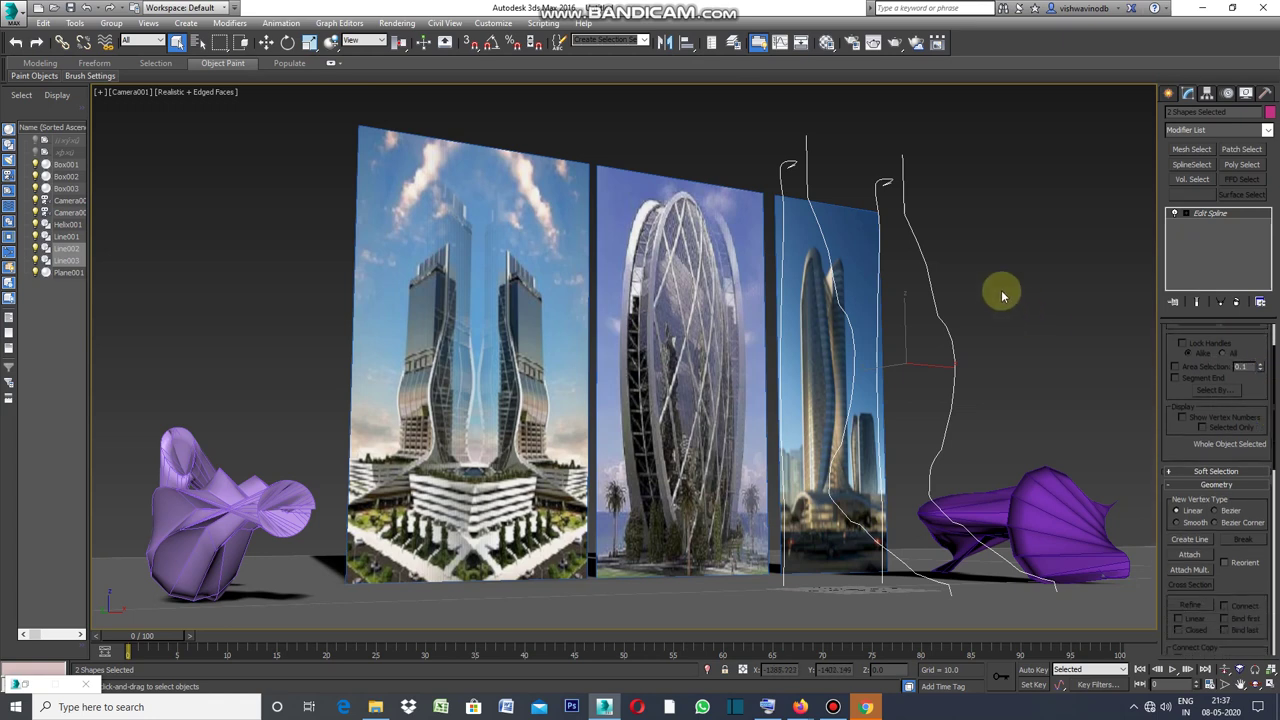
# Select only Line003 and start Attach in the Geometry rollout.
pyautogui.click(950, 255)
pyautogui.click(911, 231)
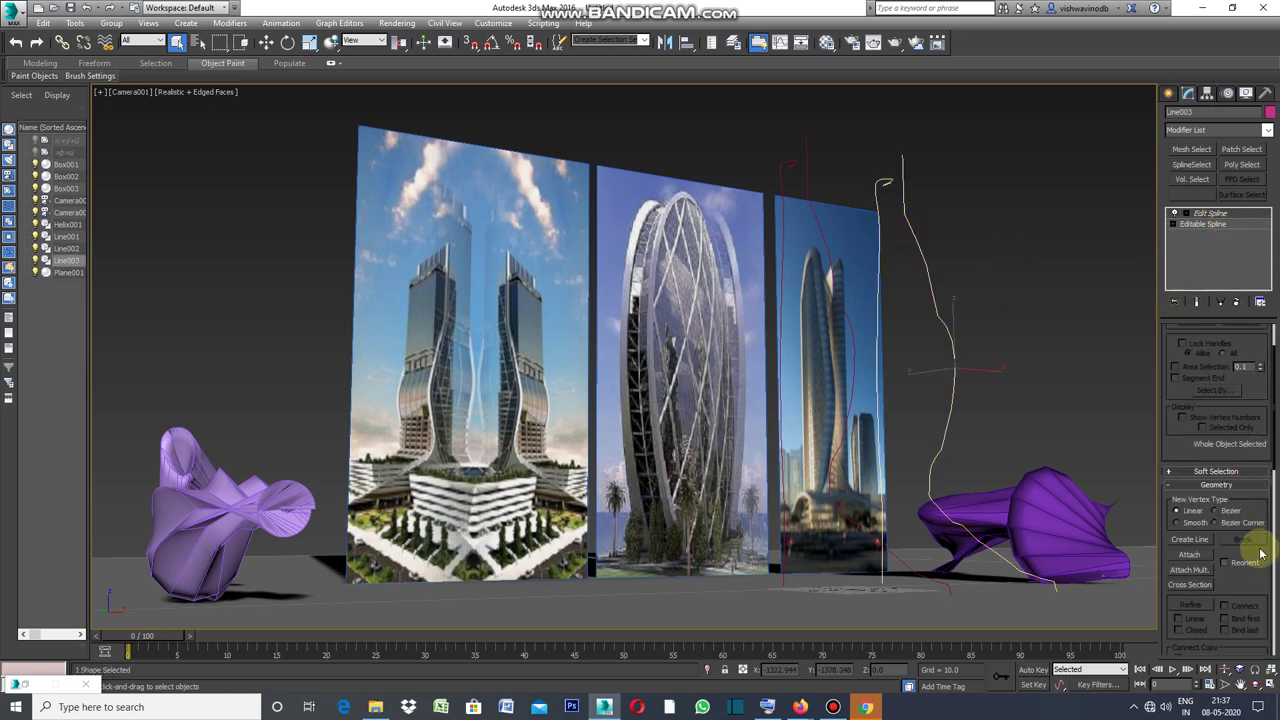
pyautogui.click(1191, 555)
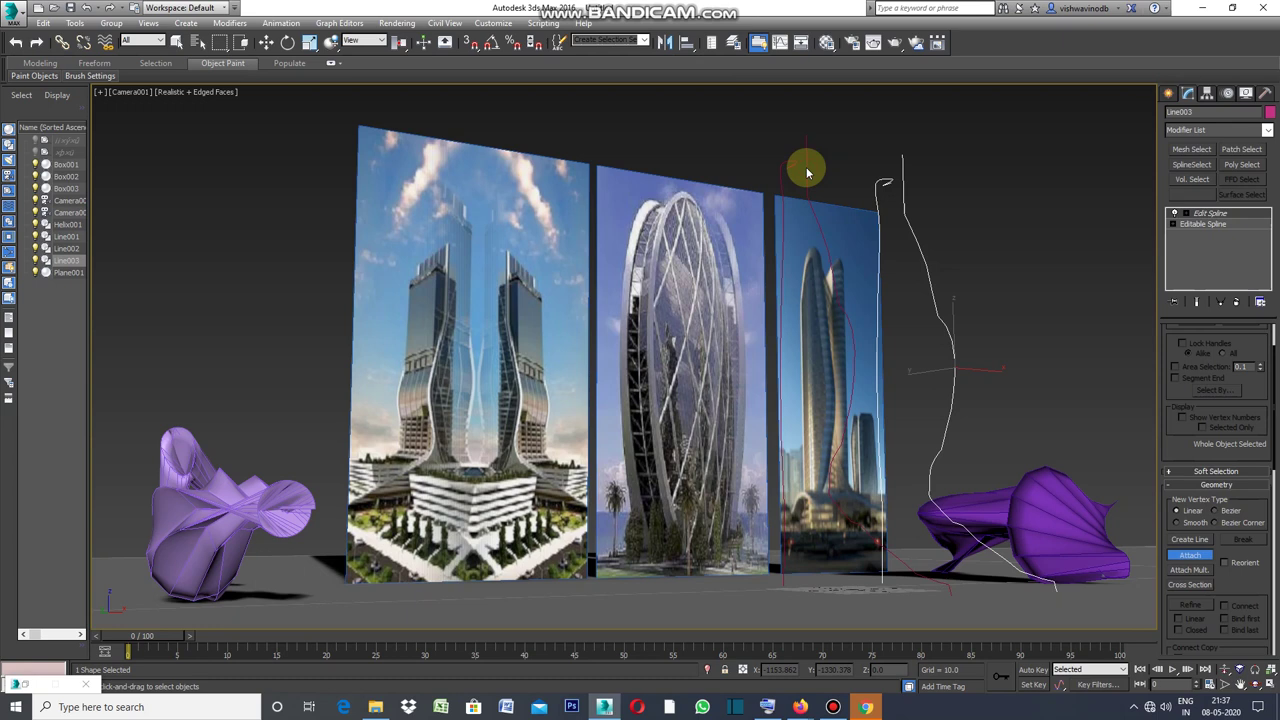
# Switch to Line002, enable Show End Result, and enter Attach mode.
pyautogui.click(1195, 557)
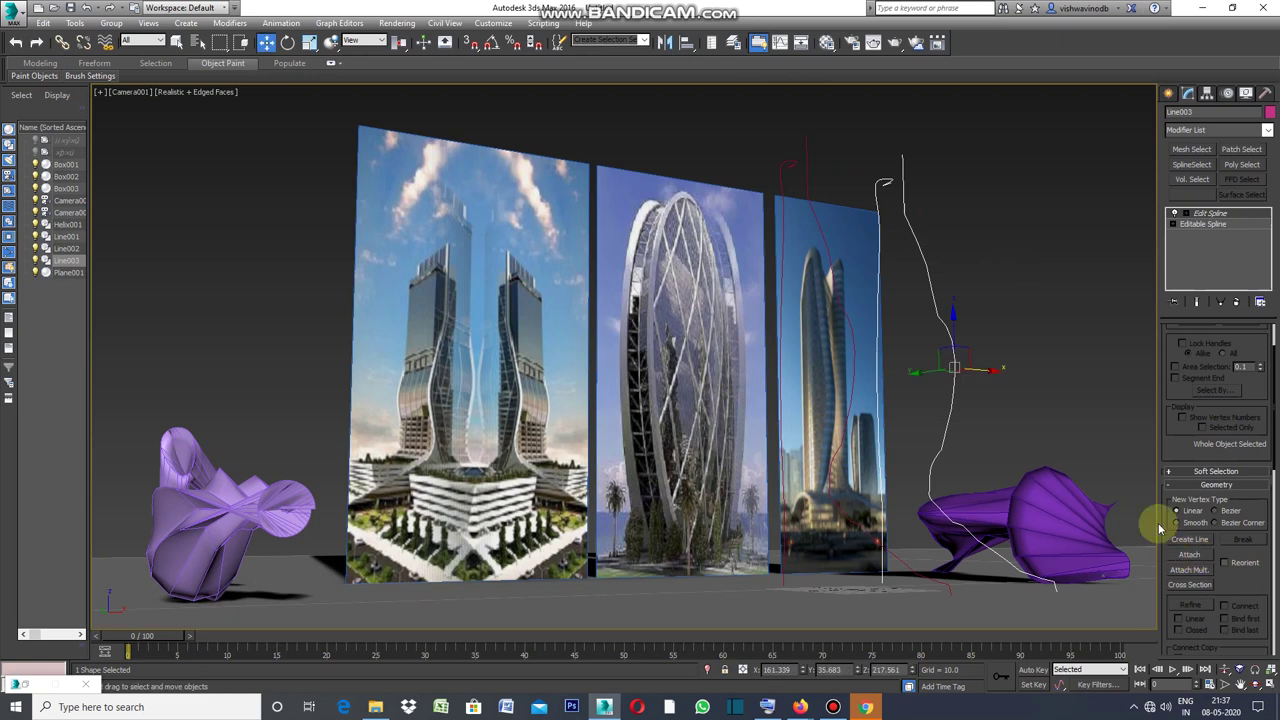
pyautogui.click(808, 182)
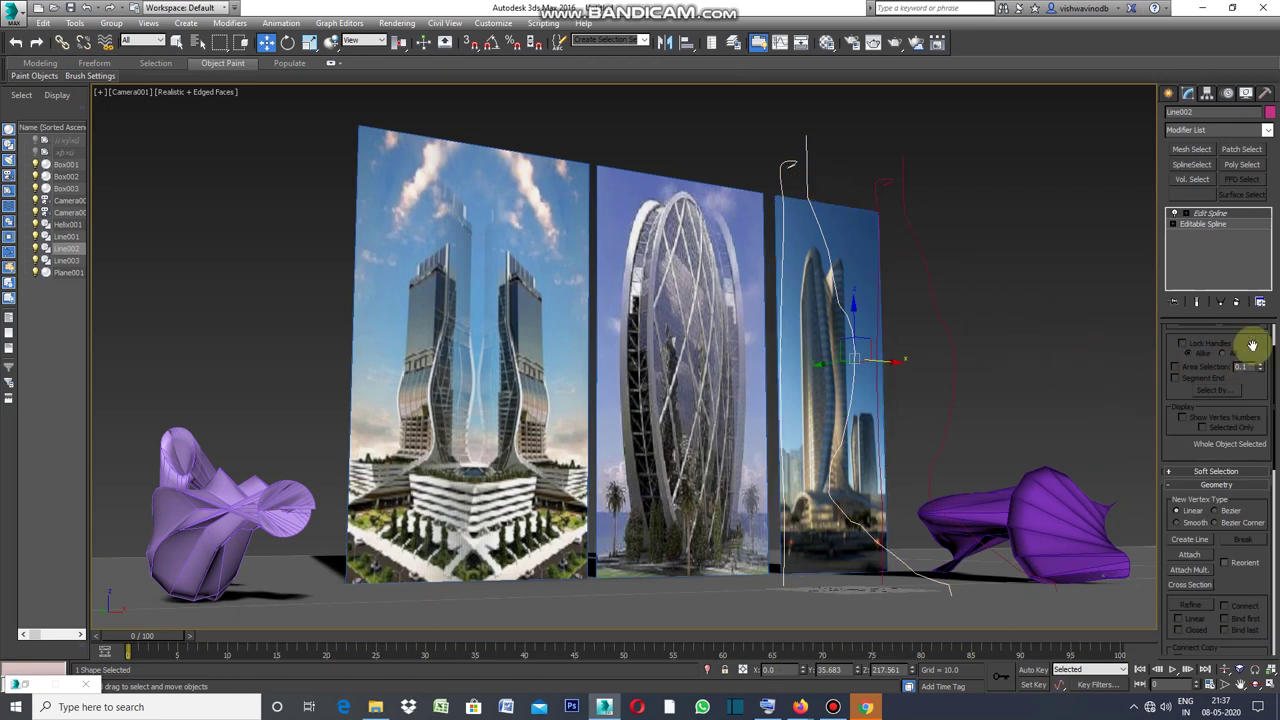
pyautogui.scroll(2, 1275, 397)
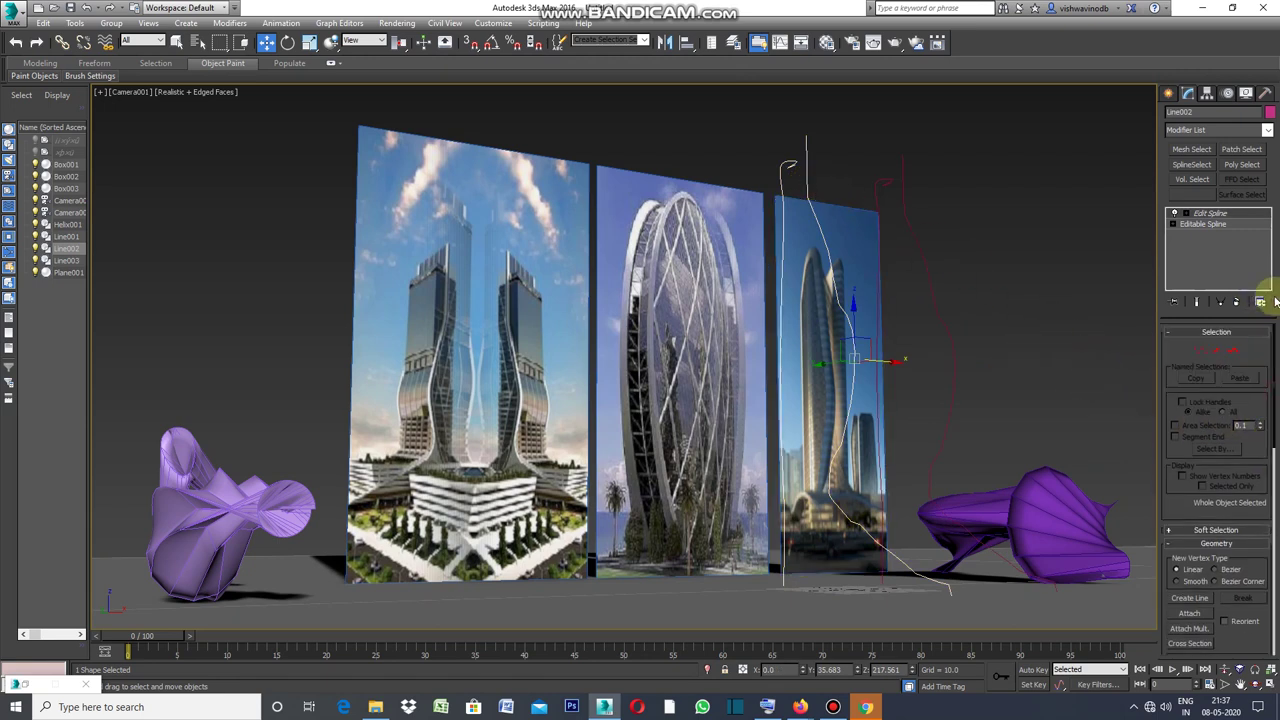
pyautogui.click(1195, 303)
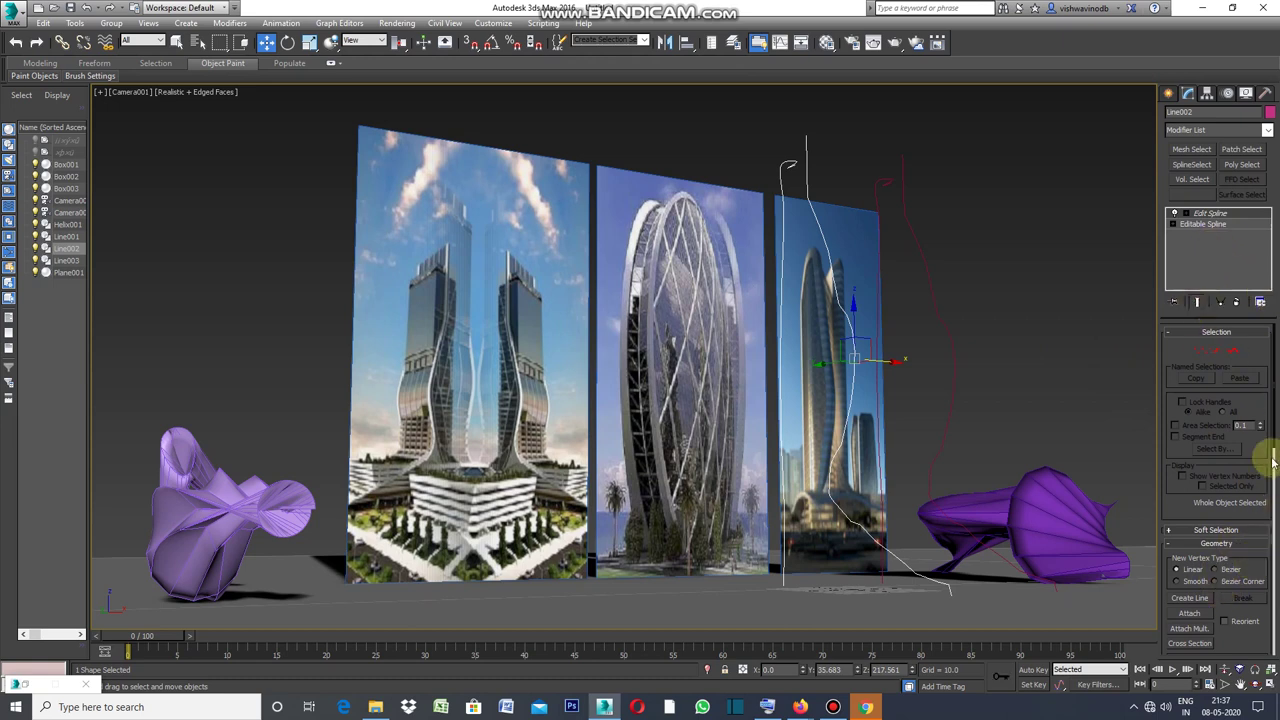
pyautogui.scroll(-5, 1275, 460)
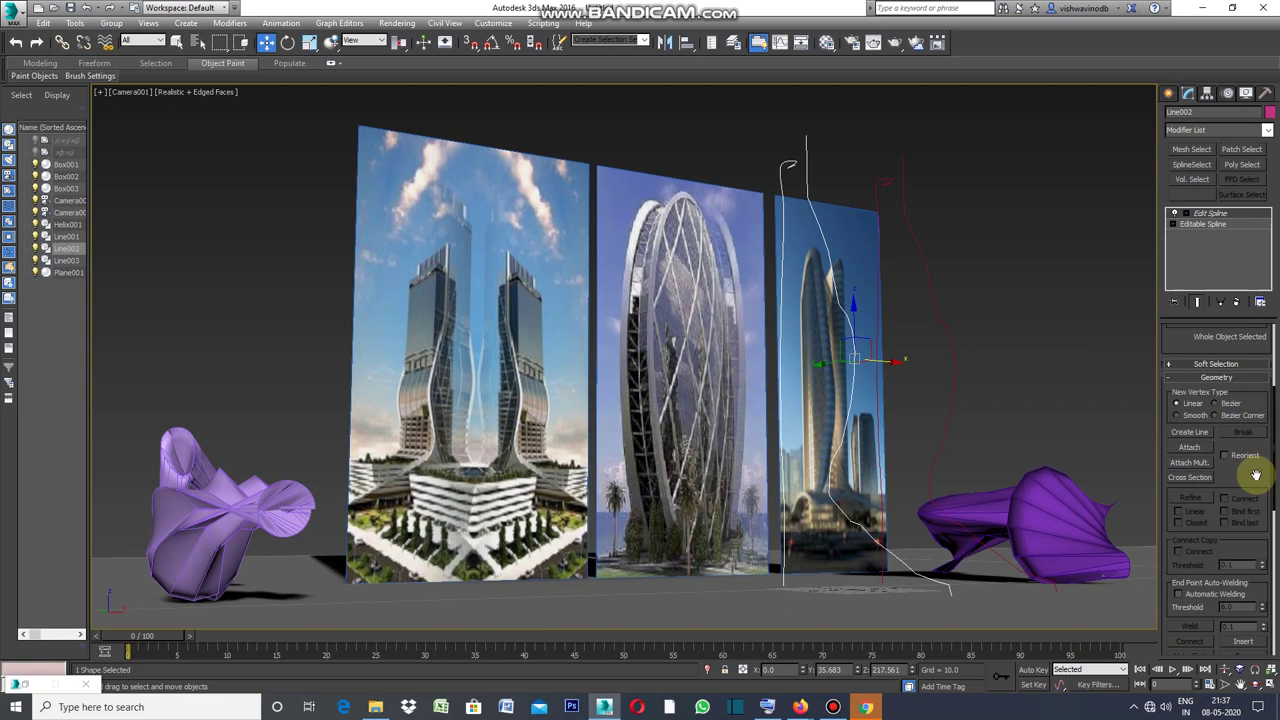
pyautogui.click(1190, 447)
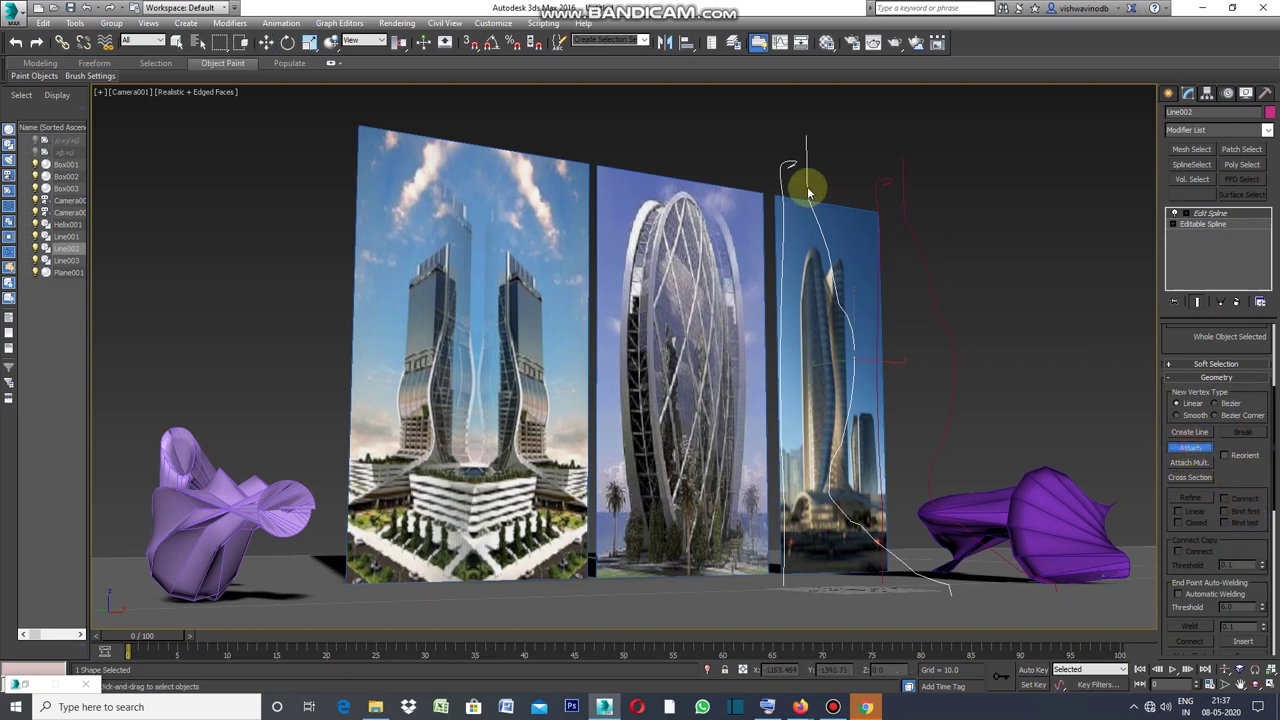
pyautogui.click(1200, 452)
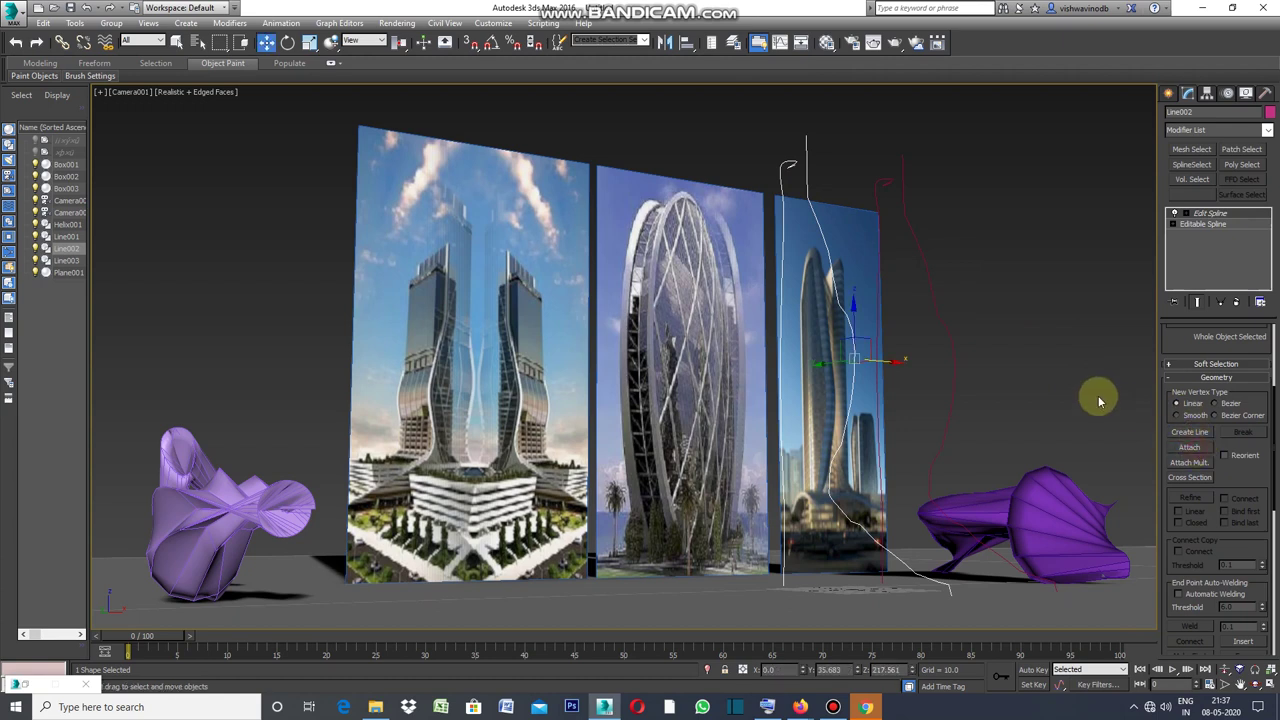
pyautogui.click(1196, 452)
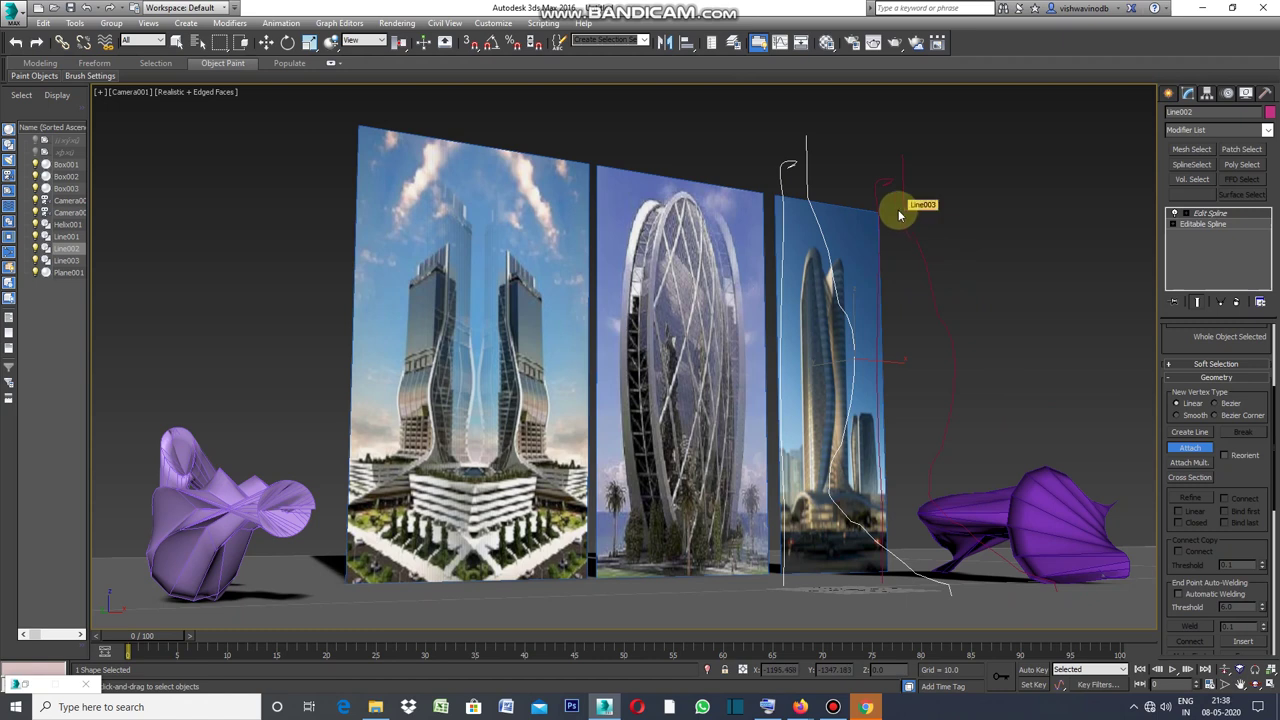
# Attach the red Line003 curve into Line002 with Show End Result on.
pyautogui.click(1219, 218)
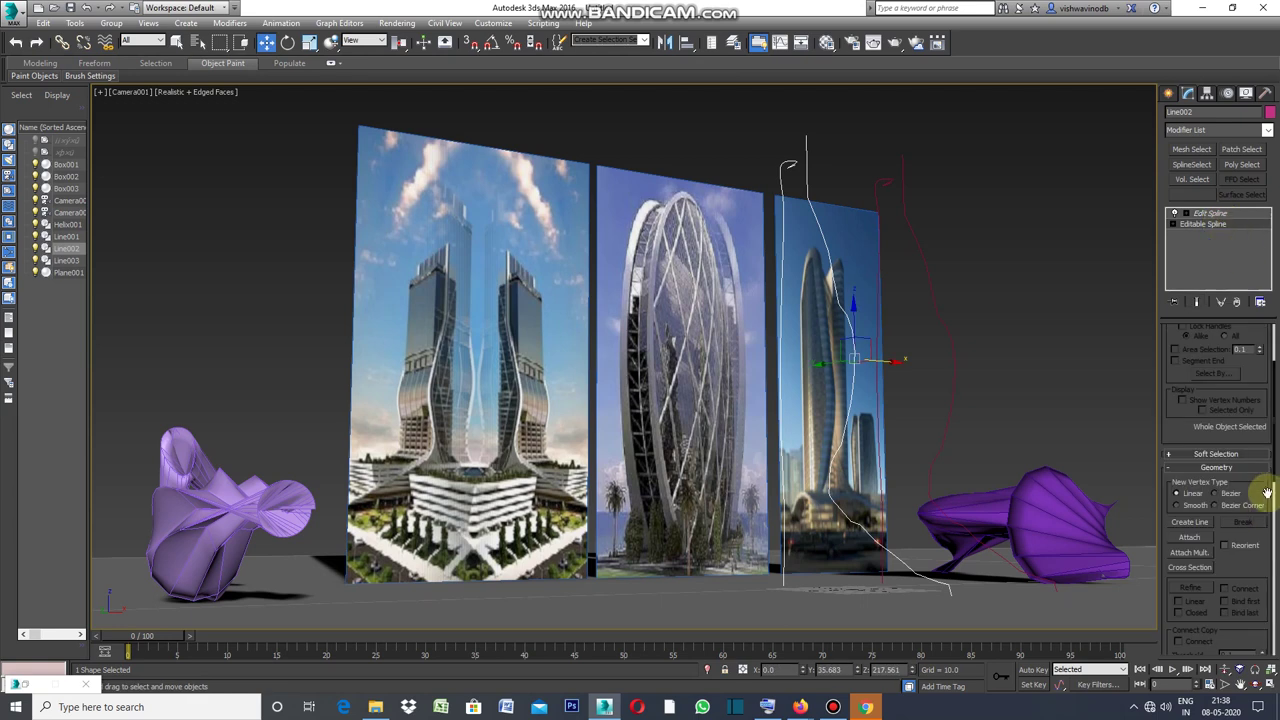
pyautogui.moveTo(1275, 478); pyautogui.dragTo(1275, 400)
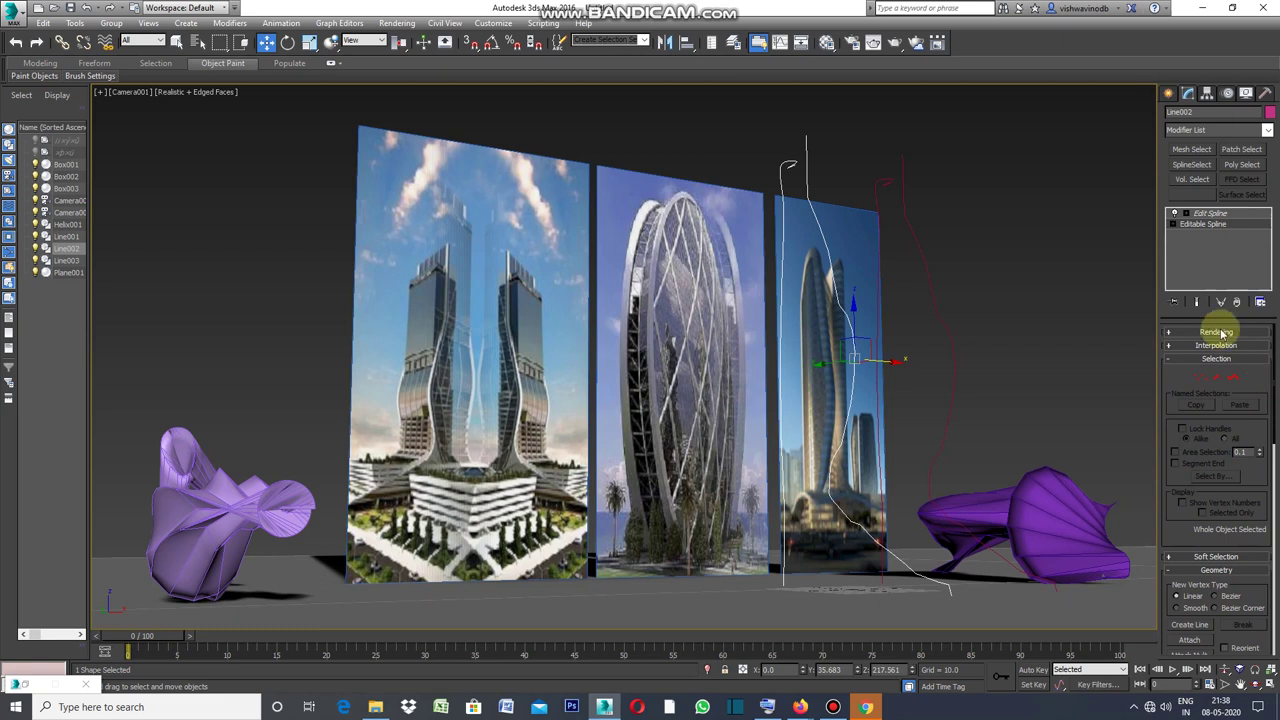
pyautogui.click(1197, 301)
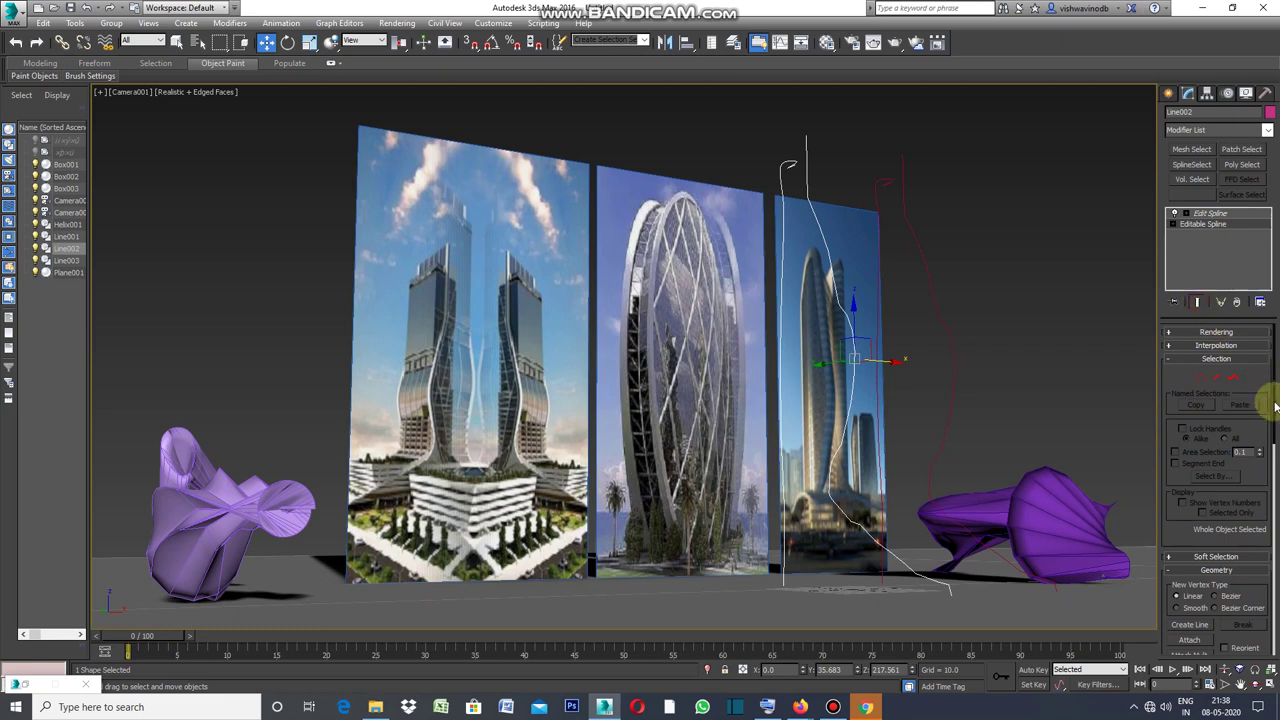
pyautogui.moveTo(1275, 405); pyautogui.dragTo(1273, 445)
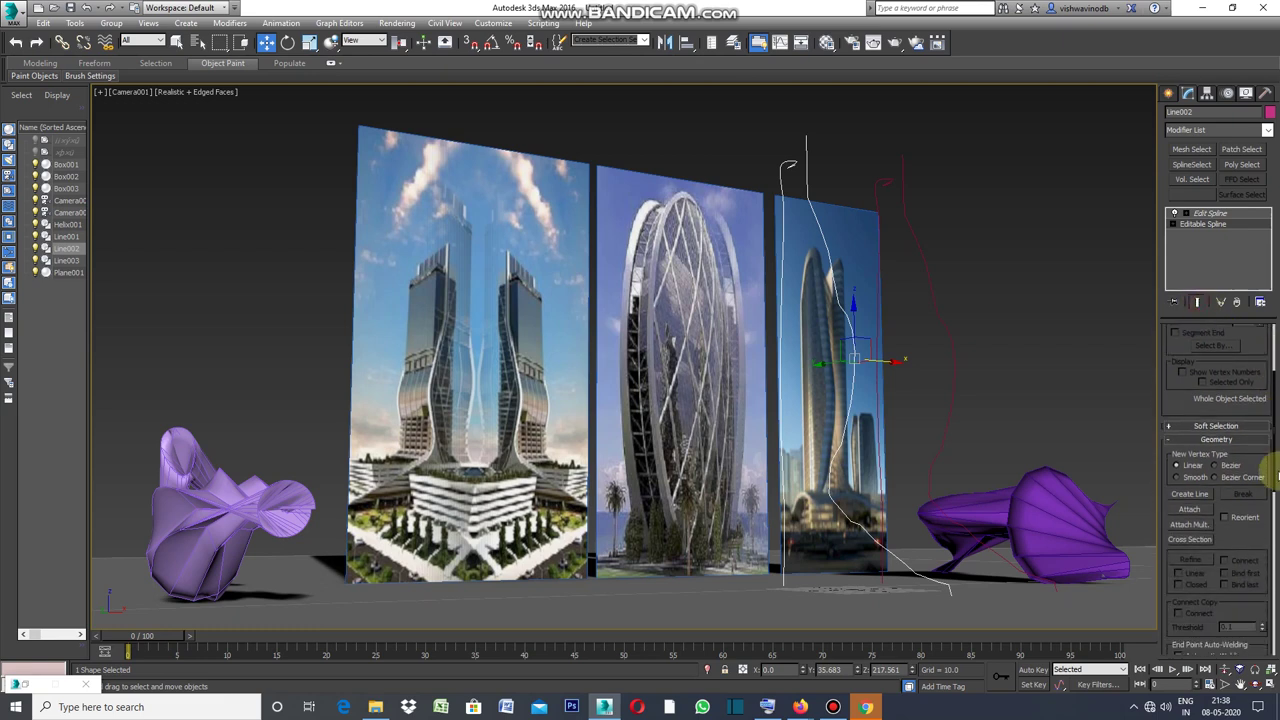
pyautogui.click(1190, 510)
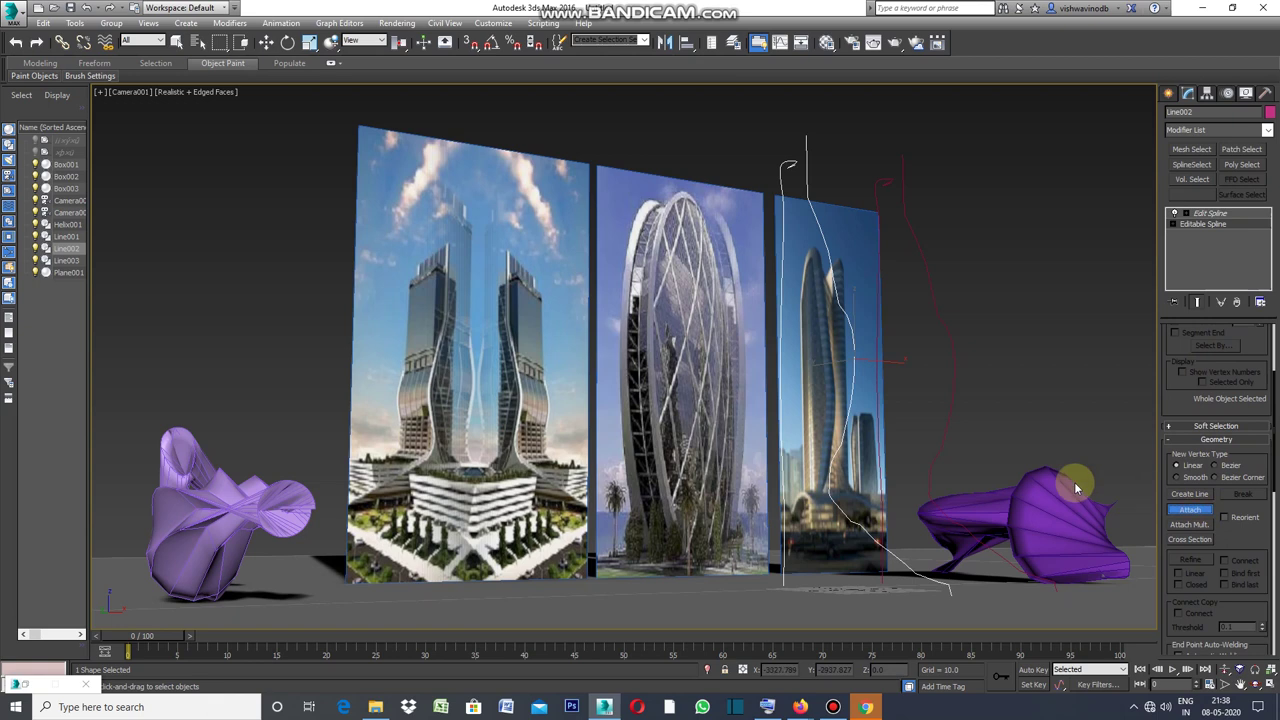
pyautogui.click(944, 437)
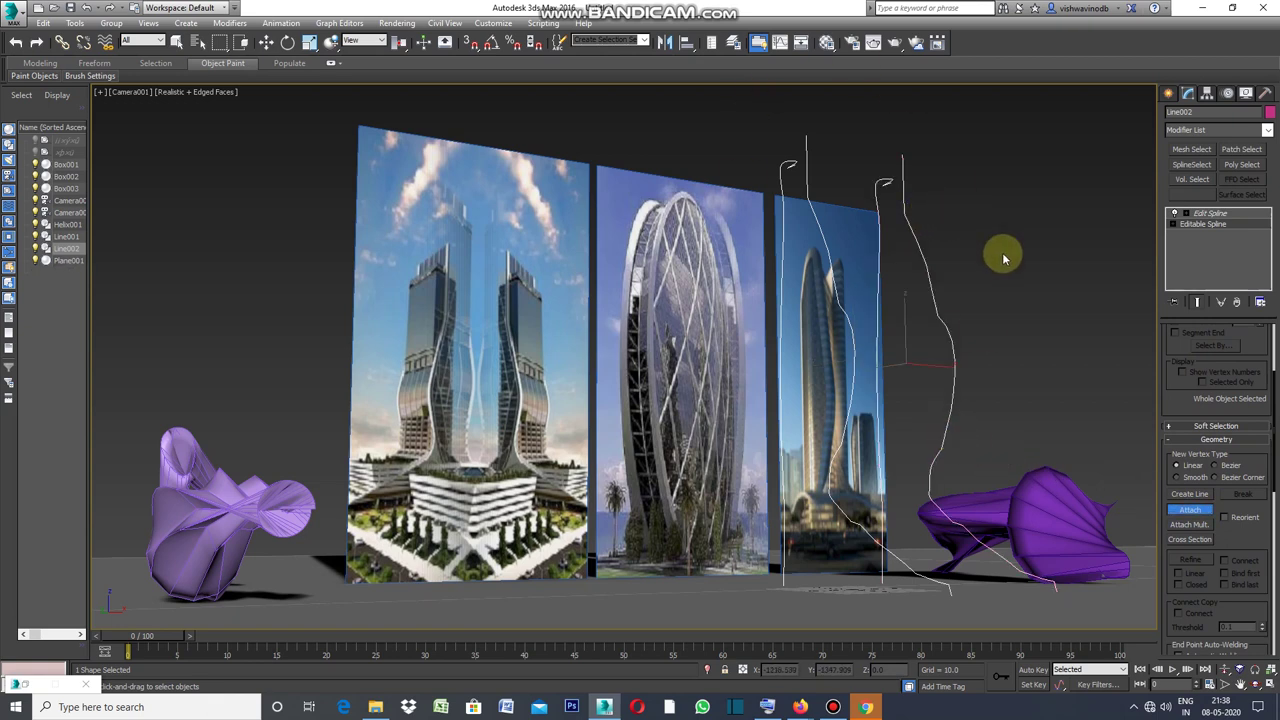
# Join the Line002 profile curves with Cross Section lines into a wireframe cage.
pyautogui.click(1190, 540)
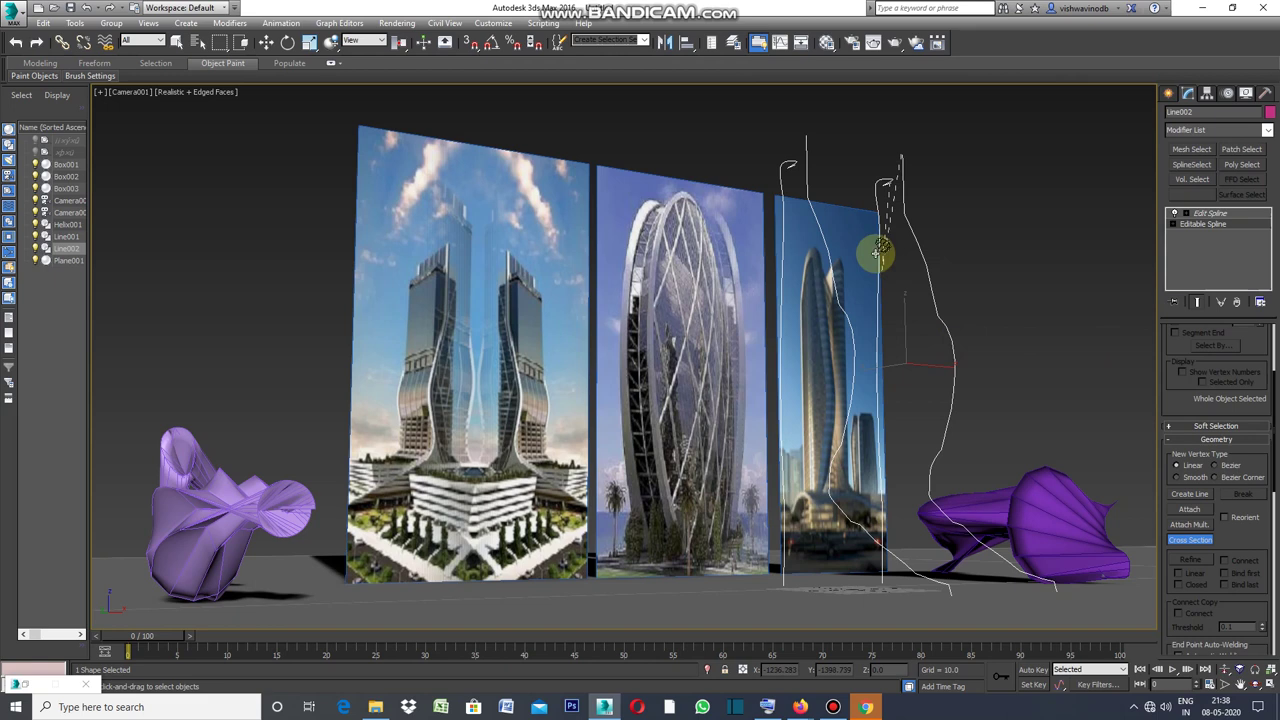
pyautogui.click(809, 162)
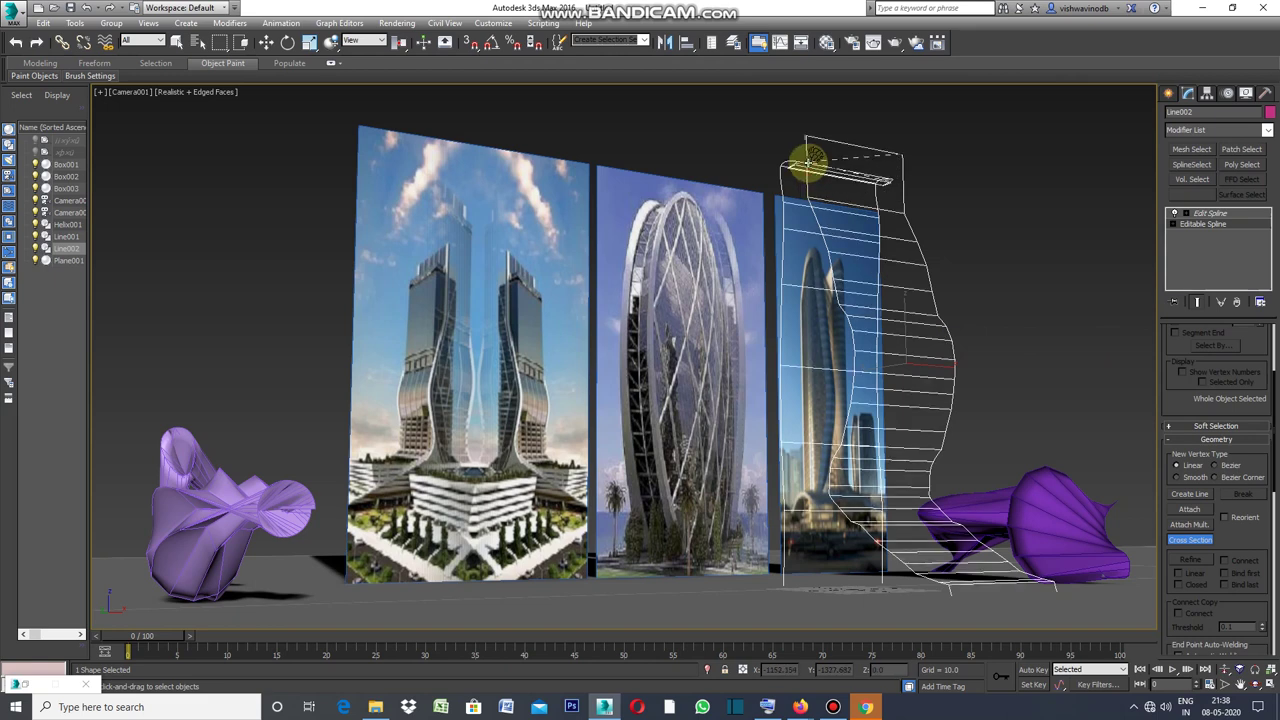
pyautogui.rightClick(818, 207)
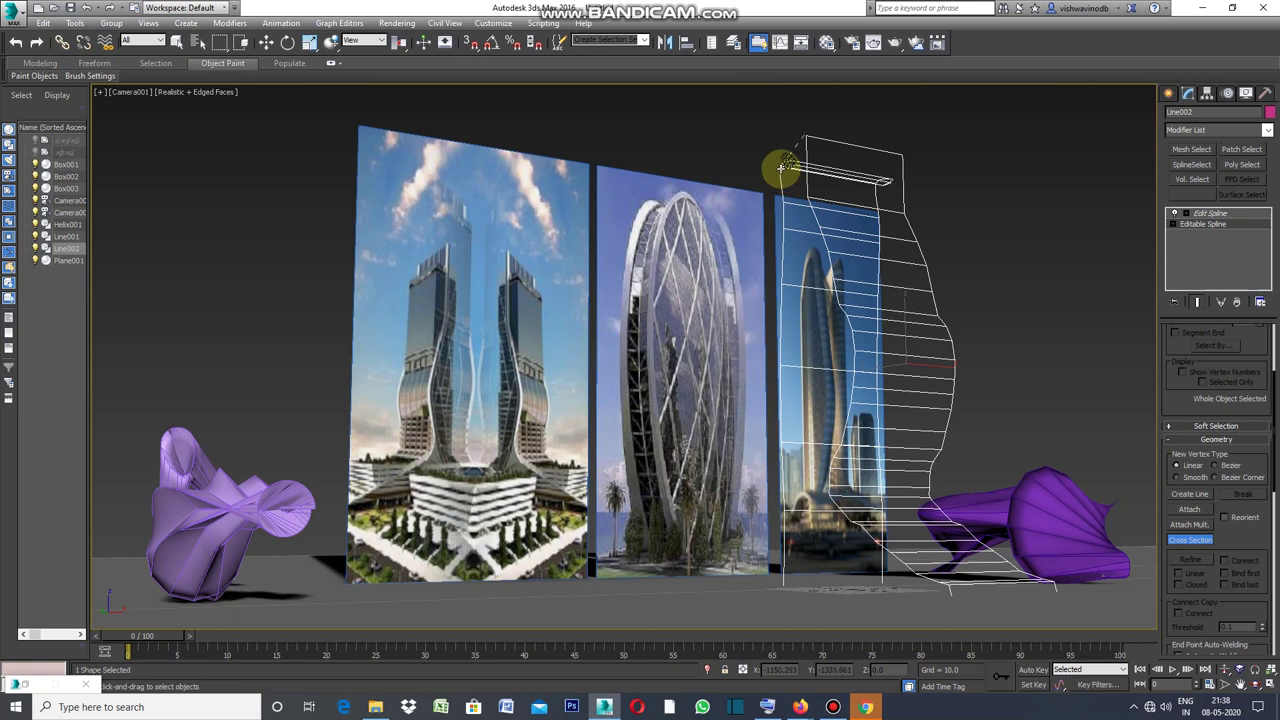
pyautogui.click(785, 167)
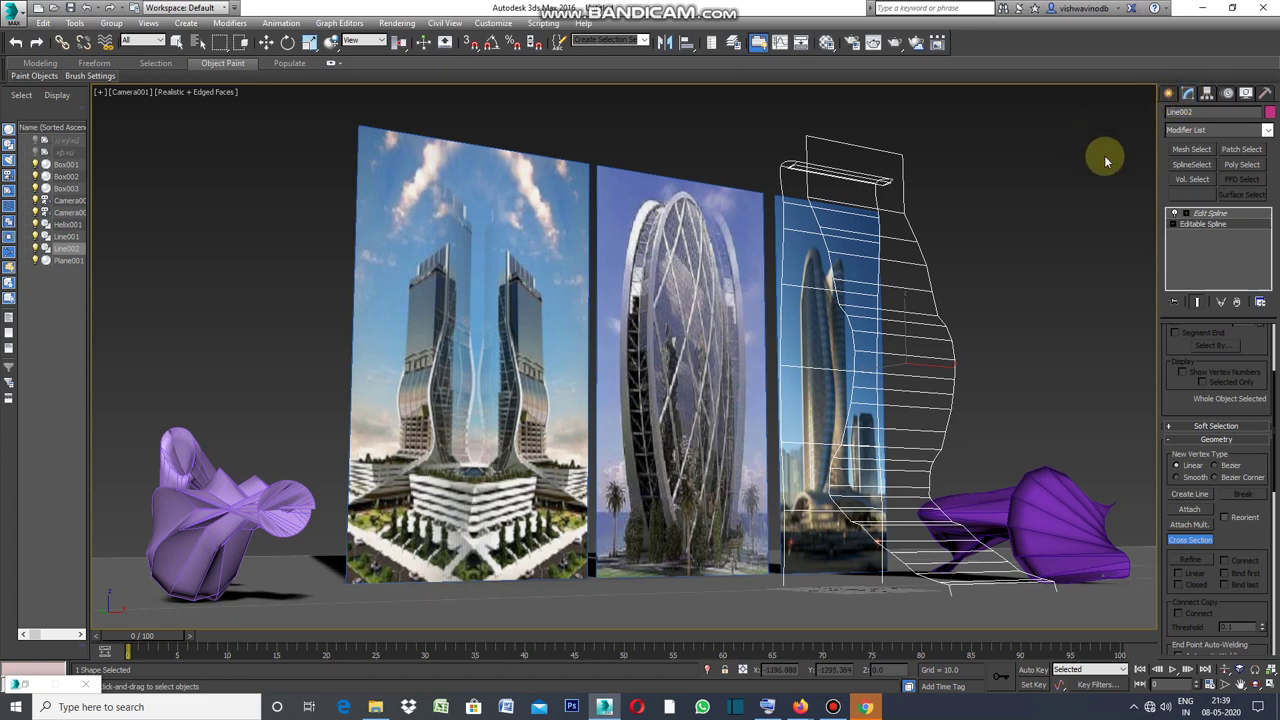
pyautogui.click(1169, 93)
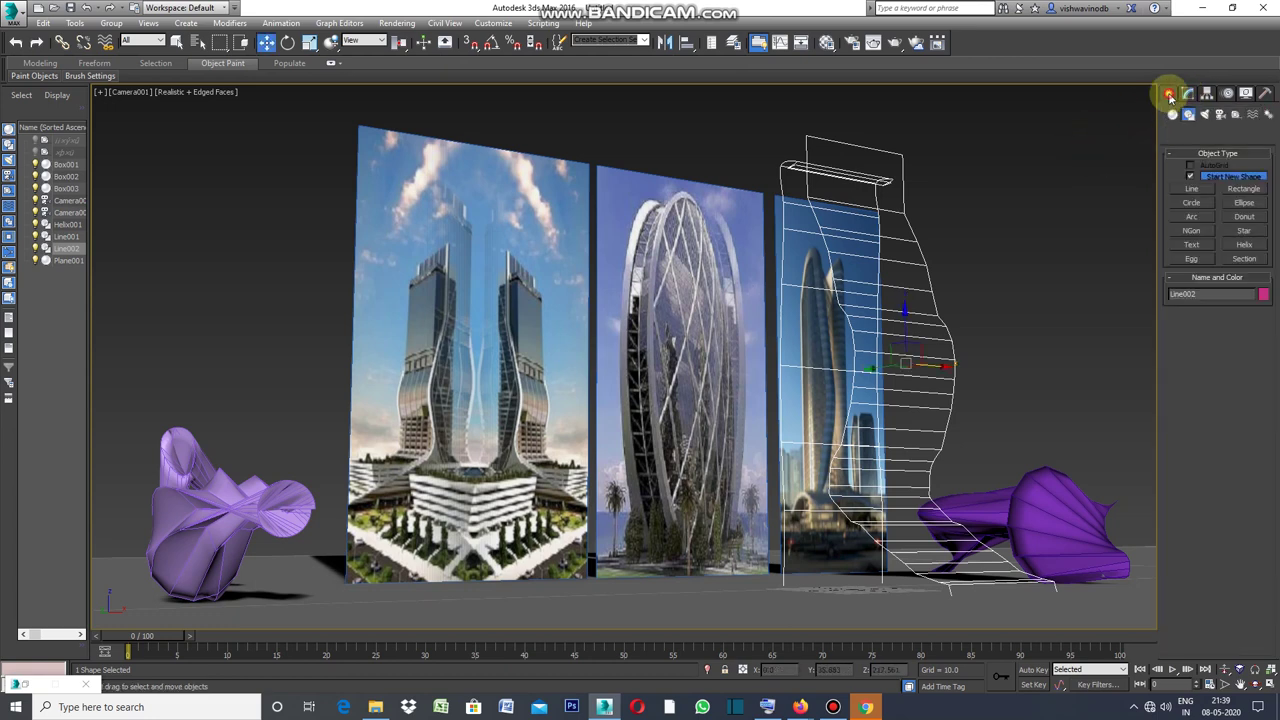
# Apply a Surface modifier to the Line002 spline cage, then deselect it.
pyautogui.click(1188, 114)
pyautogui.click(1188, 93)
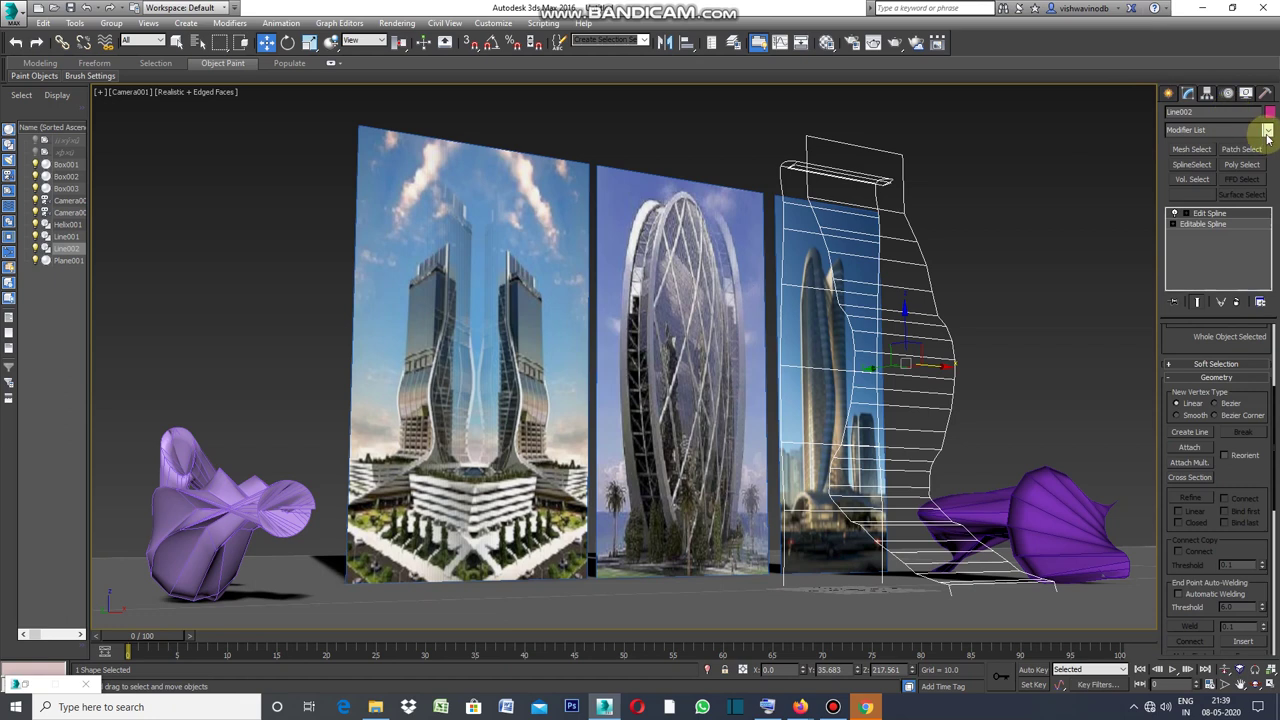
pyautogui.click(1267, 133)
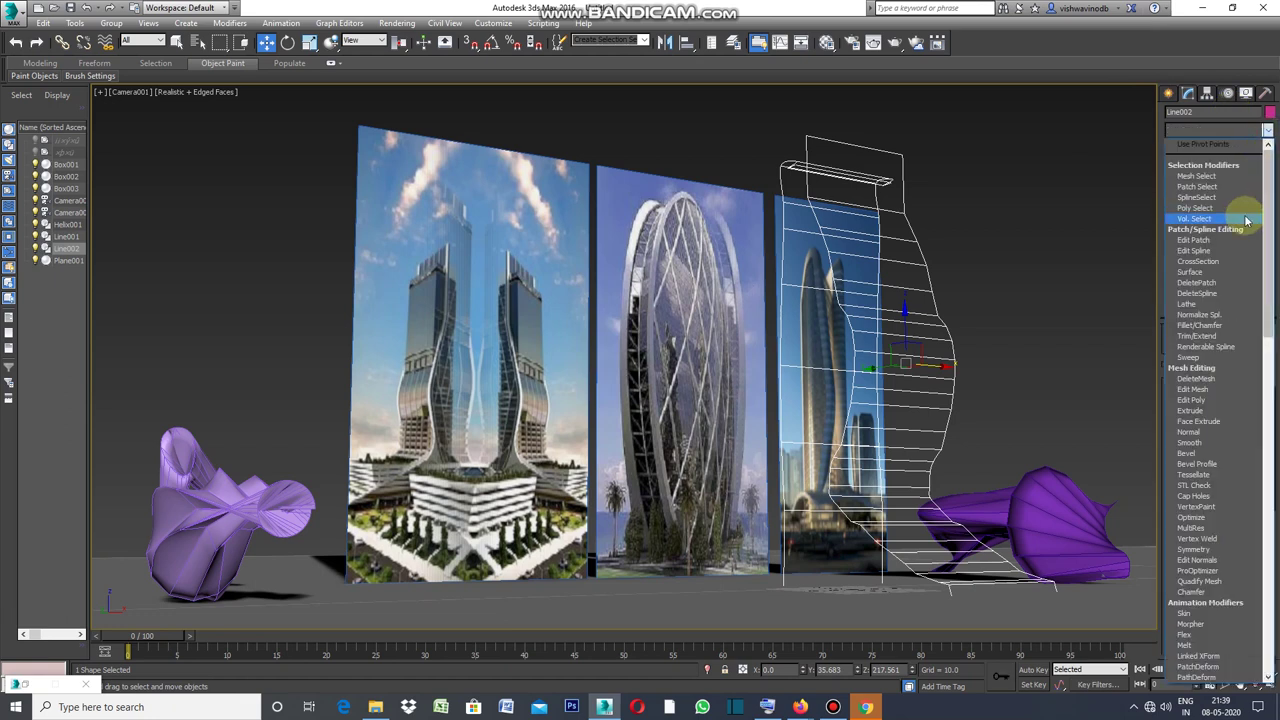
pyautogui.click(1212, 273)
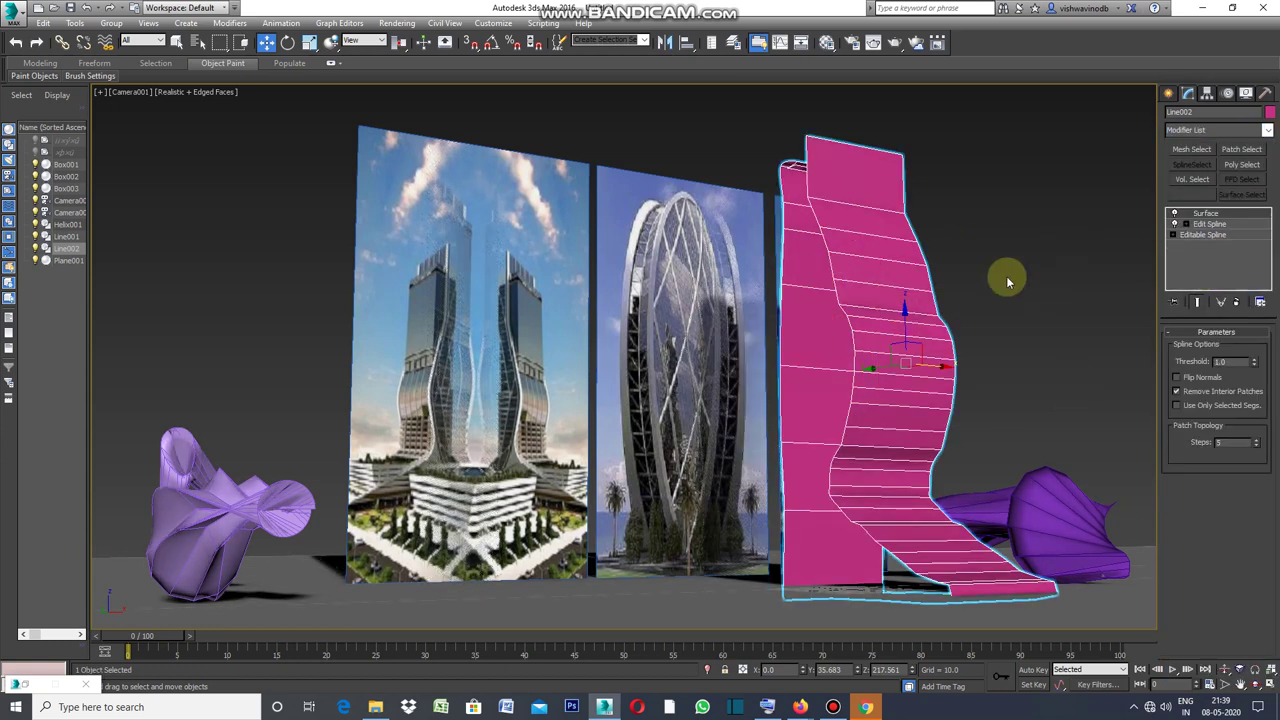
pyautogui.click(1012, 350)
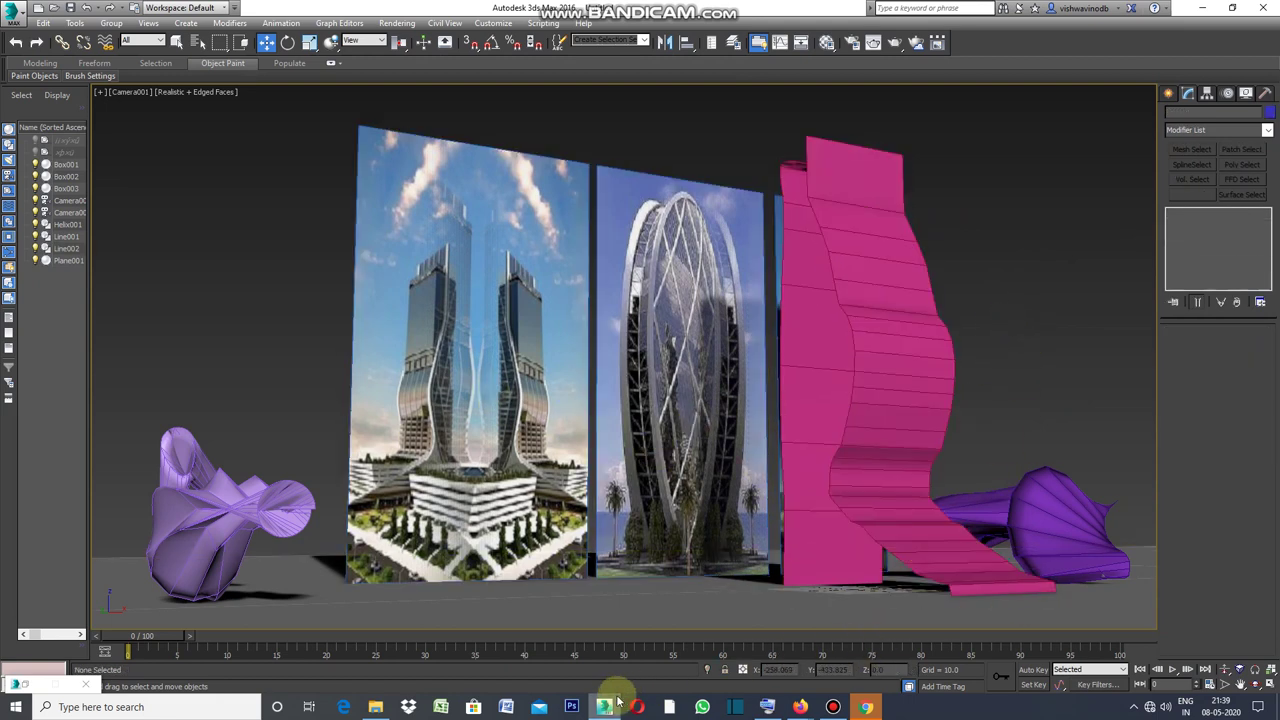
# Change the 01 - Default material to Architectural and open its Diffuse colour picker.
pyautogui.click(827, 43)
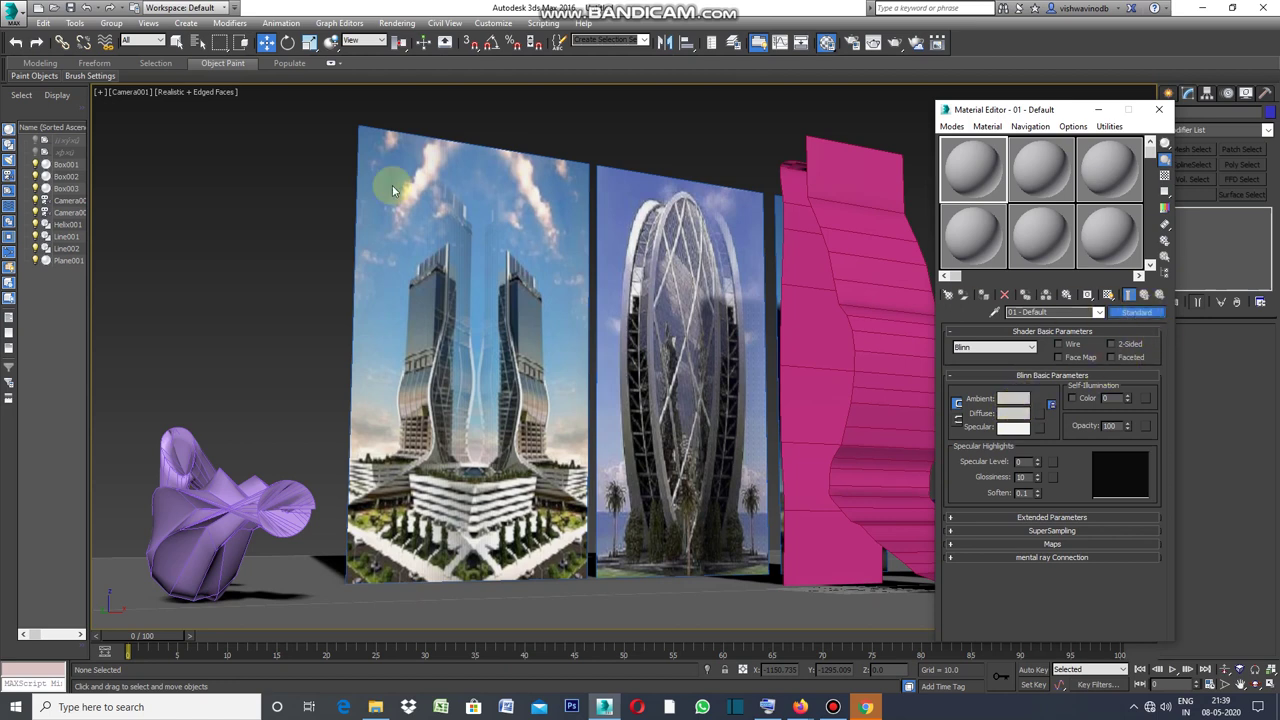
pyautogui.click(1064, 402)
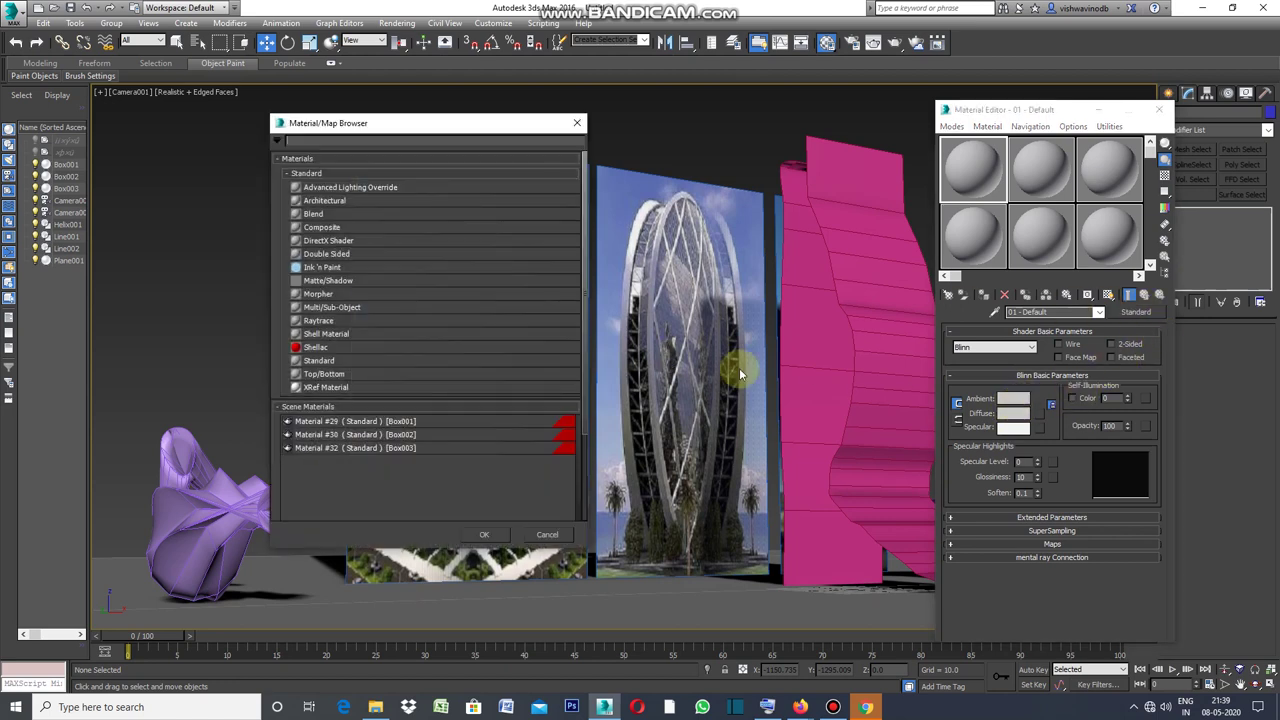
pyautogui.click(497, 537)
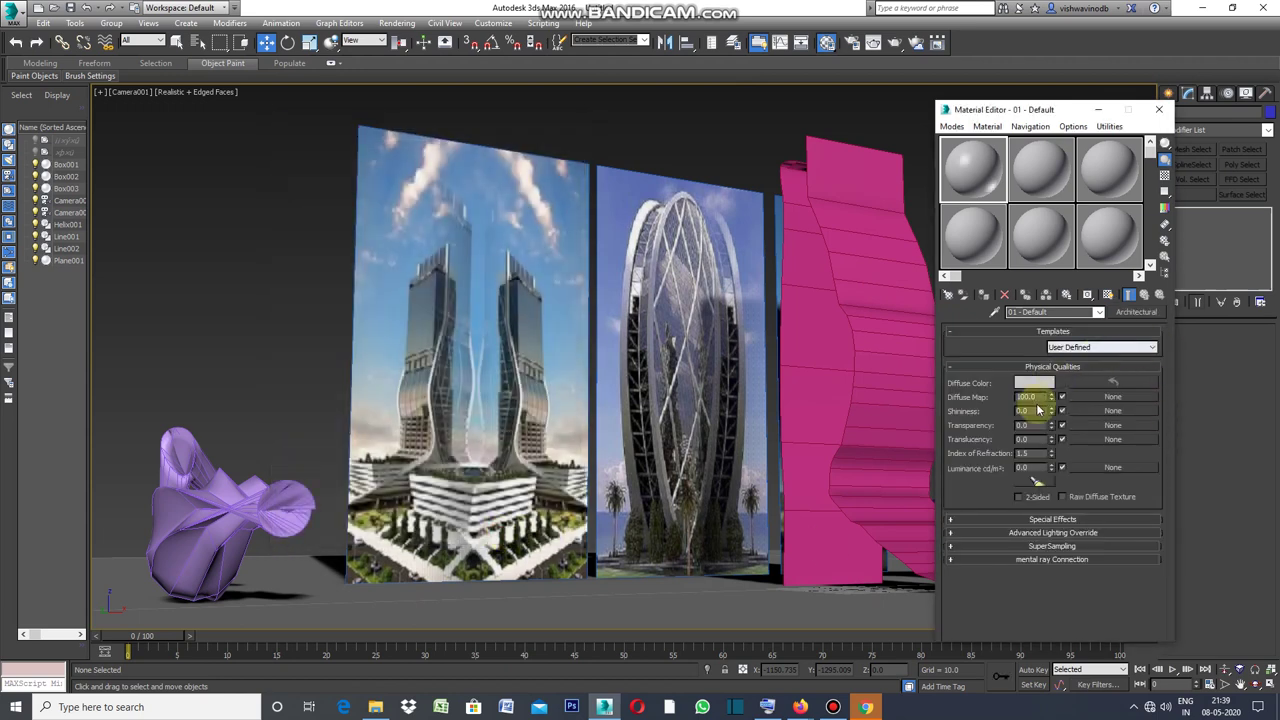
pyautogui.click(1034, 384)
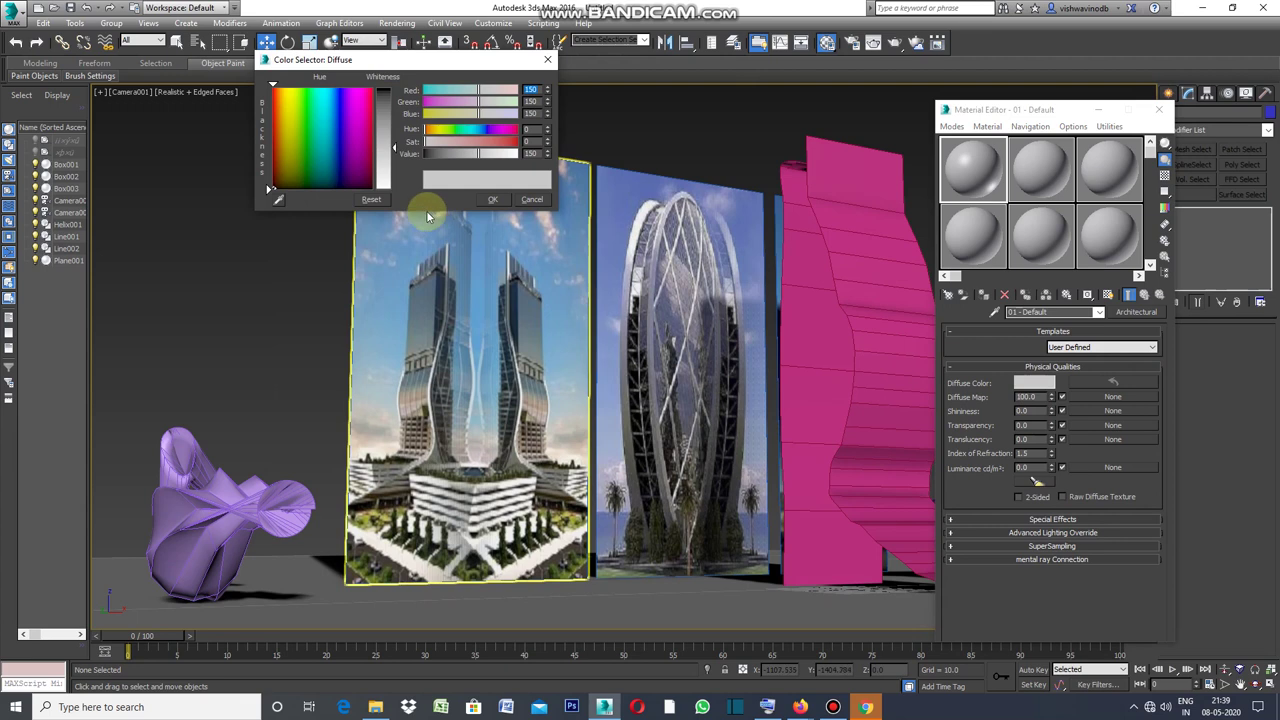
# Set Diffuse to 247/247/247 and Luminance to 650, and assign it to the Line002 skin.
pyautogui.click(384, 187)
pyautogui.write('650')
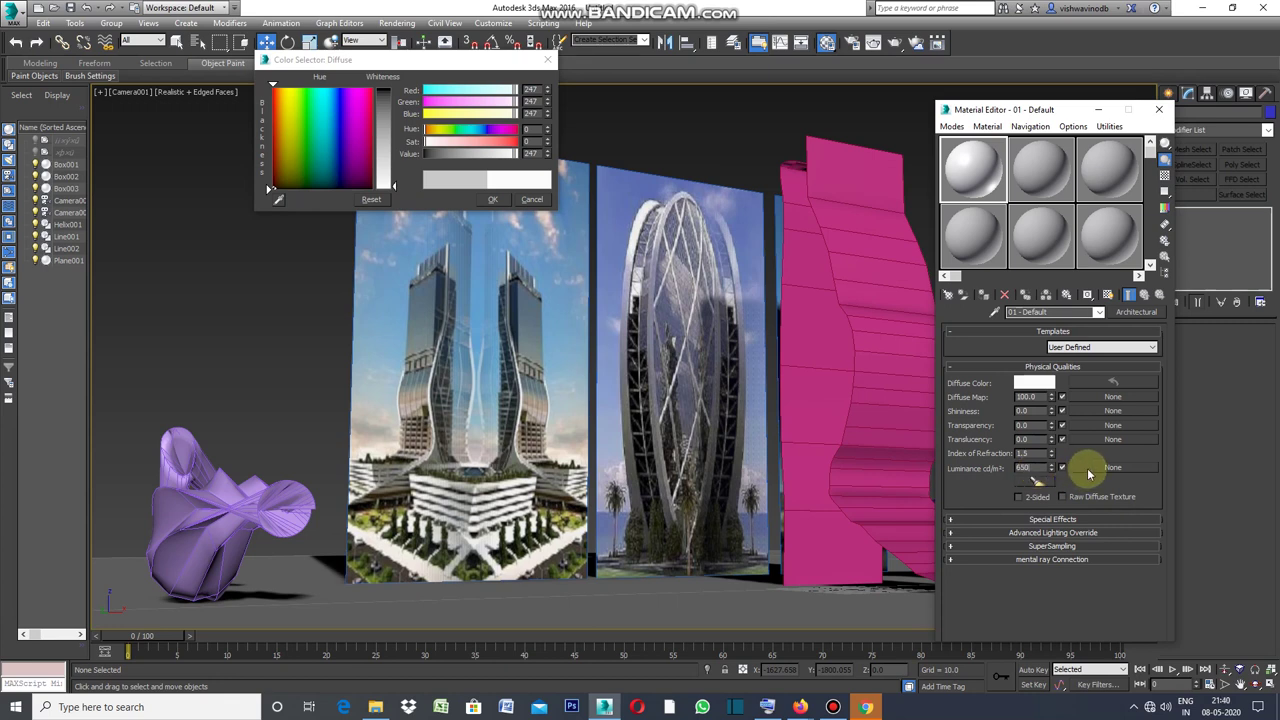
pyautogui.click(1192, 477)
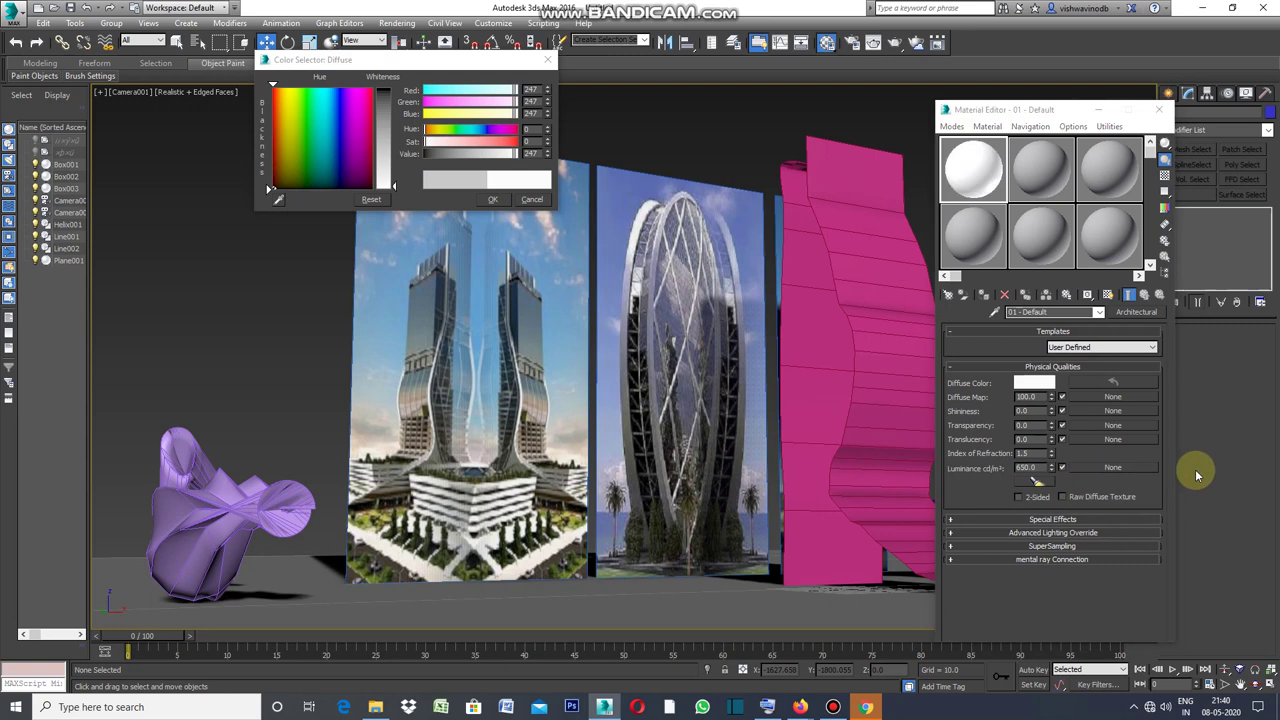
pyautogui.click(848, 300)
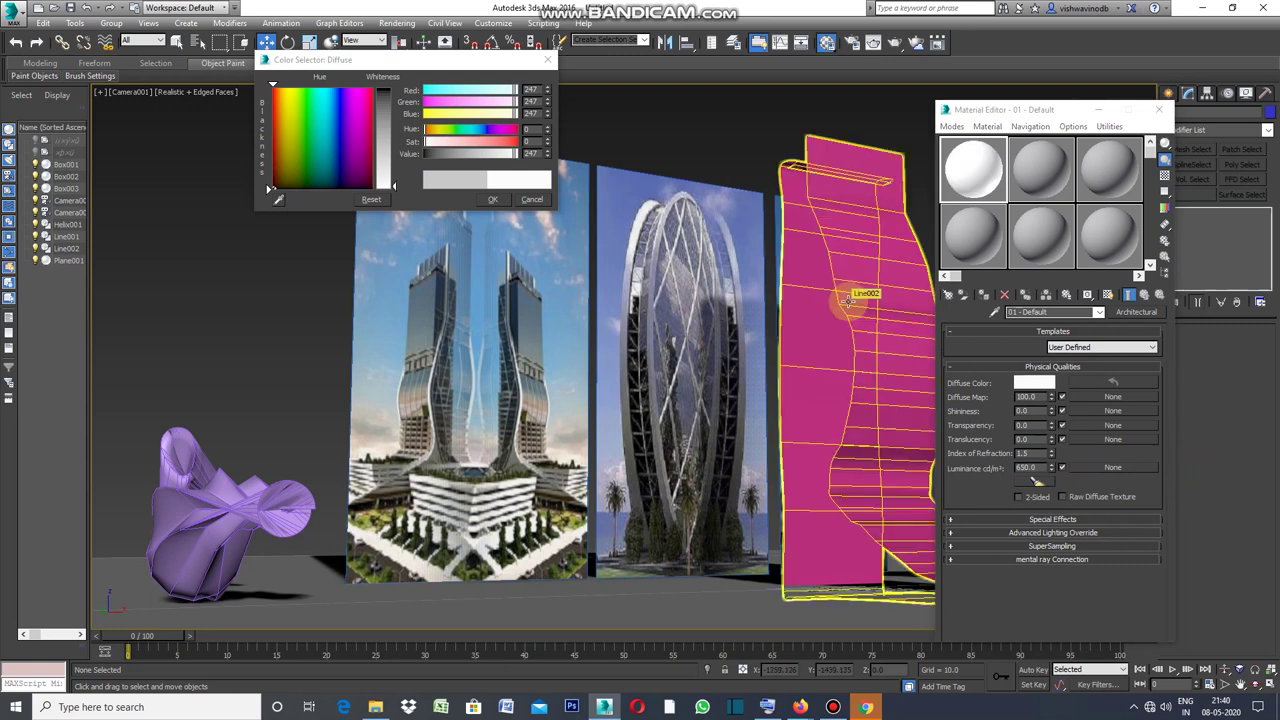
pyautogui.click(984, 293)
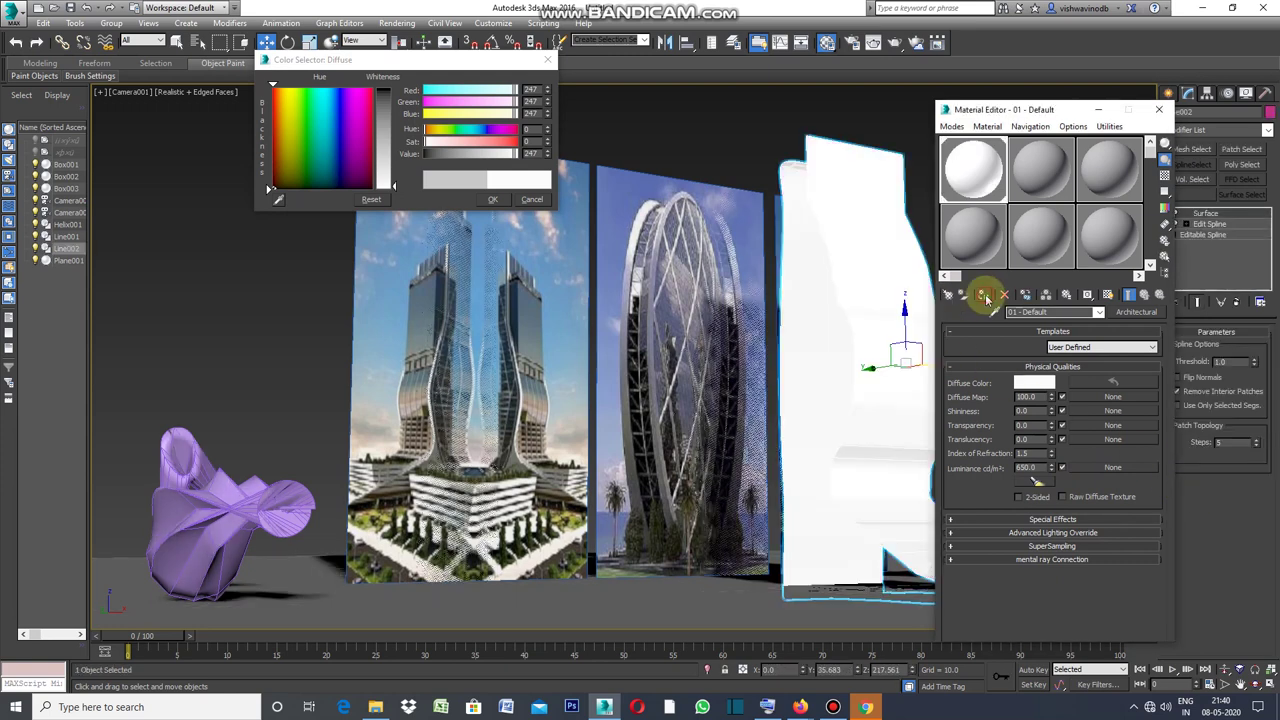
pyautogui.click(1248, 500)
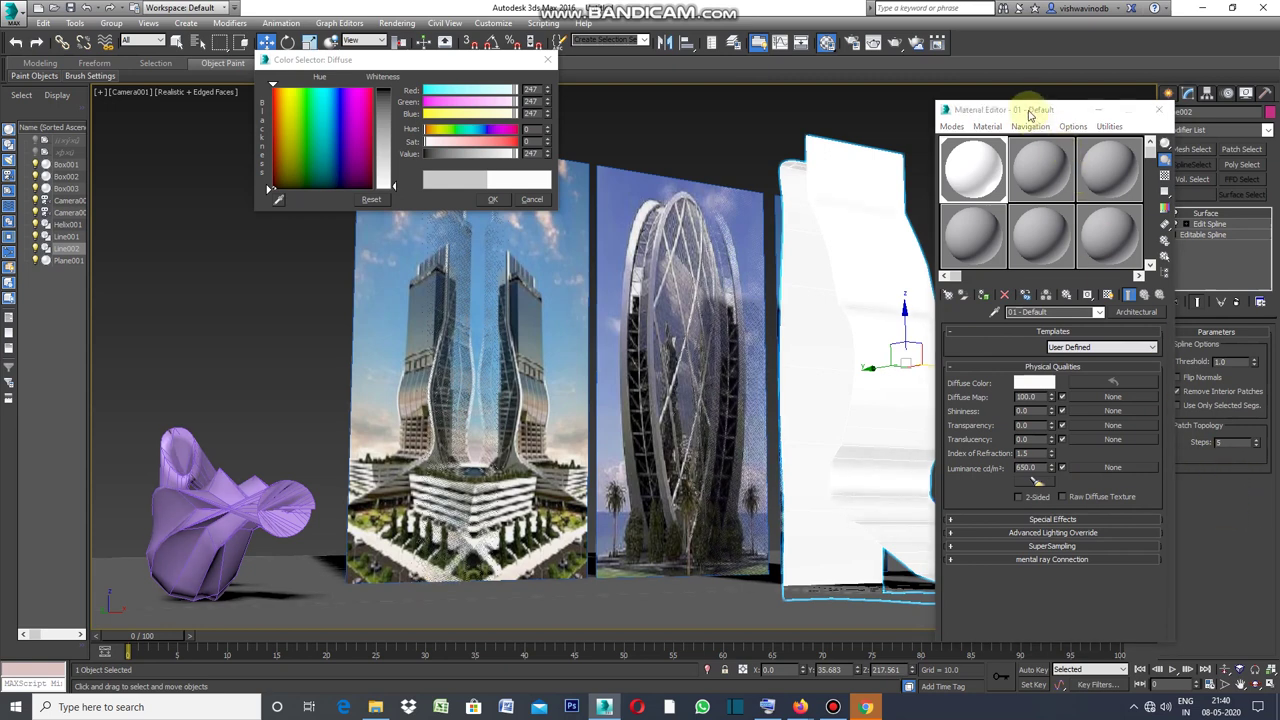
# Deselect the white wall and close the colour picker and Material Editor.
pyautogui.moveTo(1030, 115)
pyautogui.mouseDown()
pyautogui.moveTo(1148, 253)
pyautogui.moveTo(1125, 220)
pyautogui.mouseUp()
pyautogui.click(988, 164)
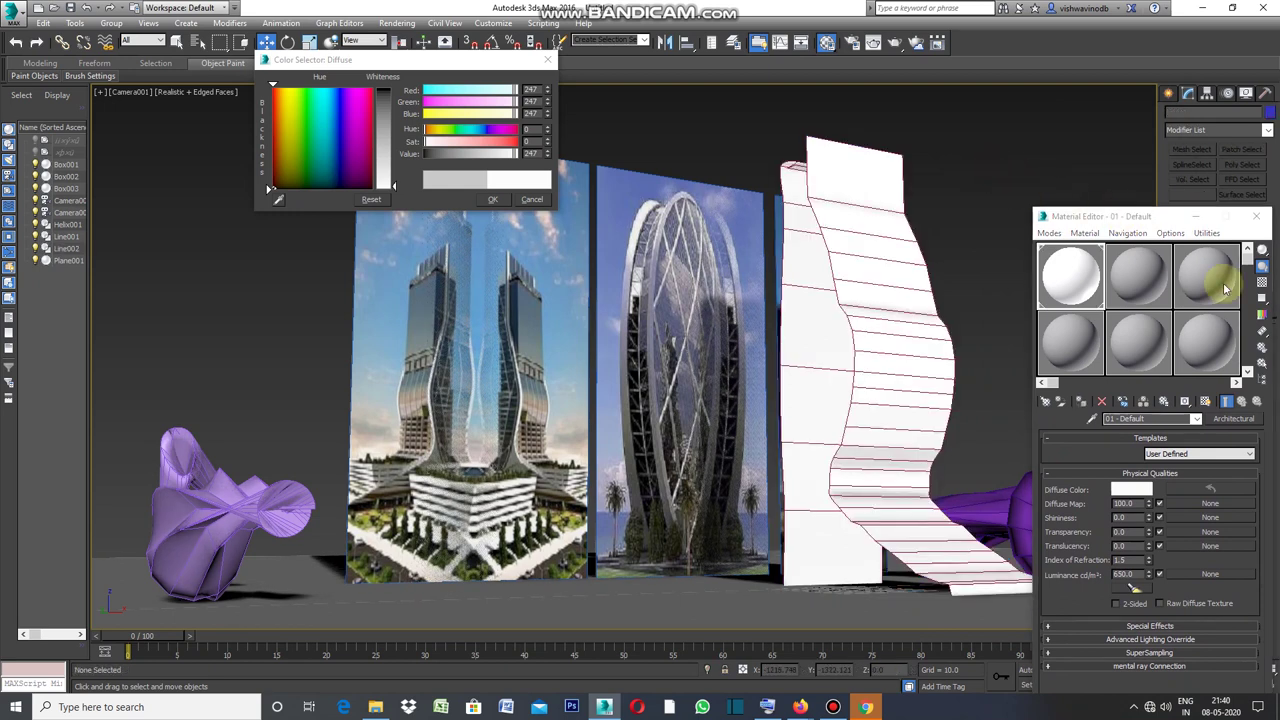
pyautogui.click(1196, 222)
pyautogui.click(1088, 484)
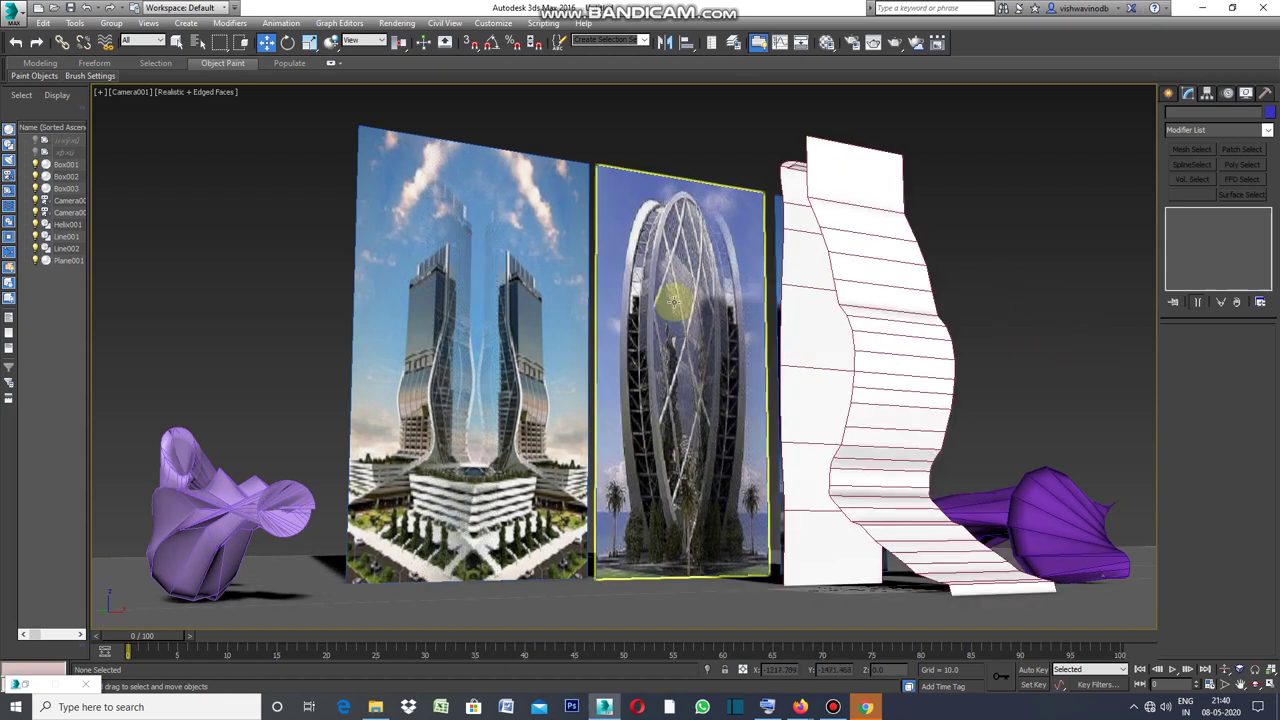
# Restore the four-viewport layout from the maximized Camera001 view.
pyautogui.click(100, 94)
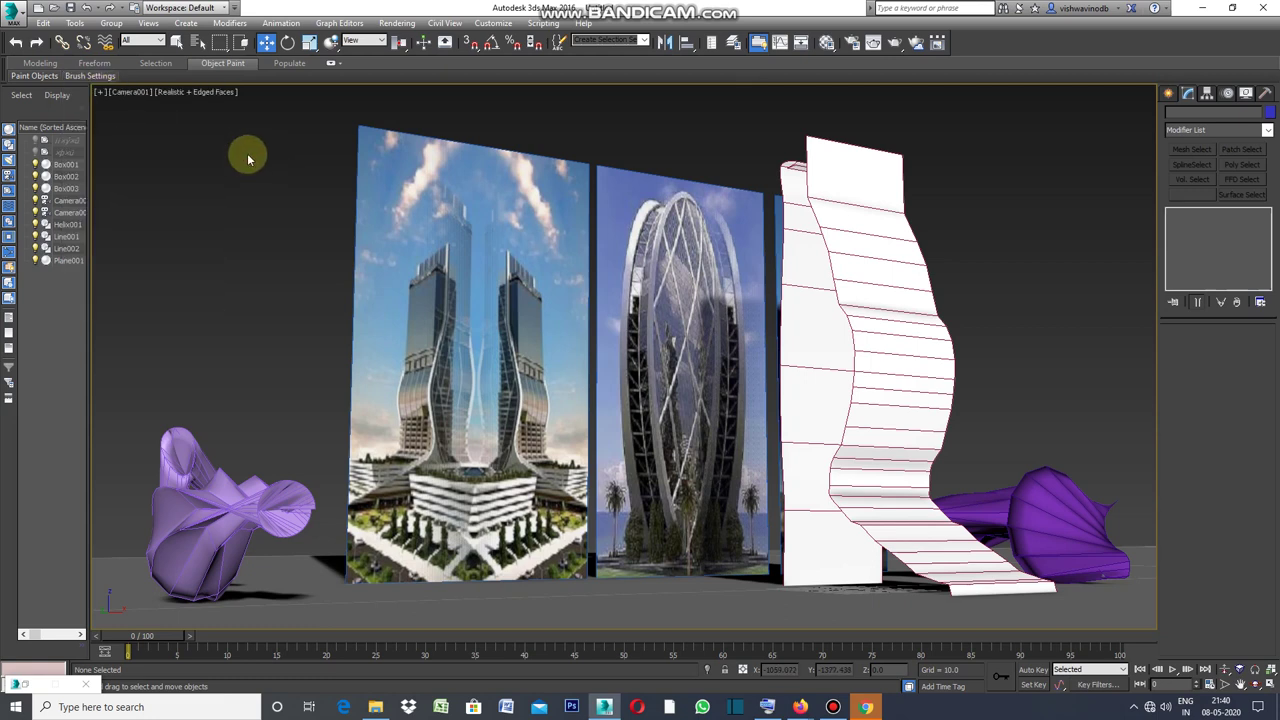
pyautogui.click(100, 92)
pyautogui.click(125, 104)
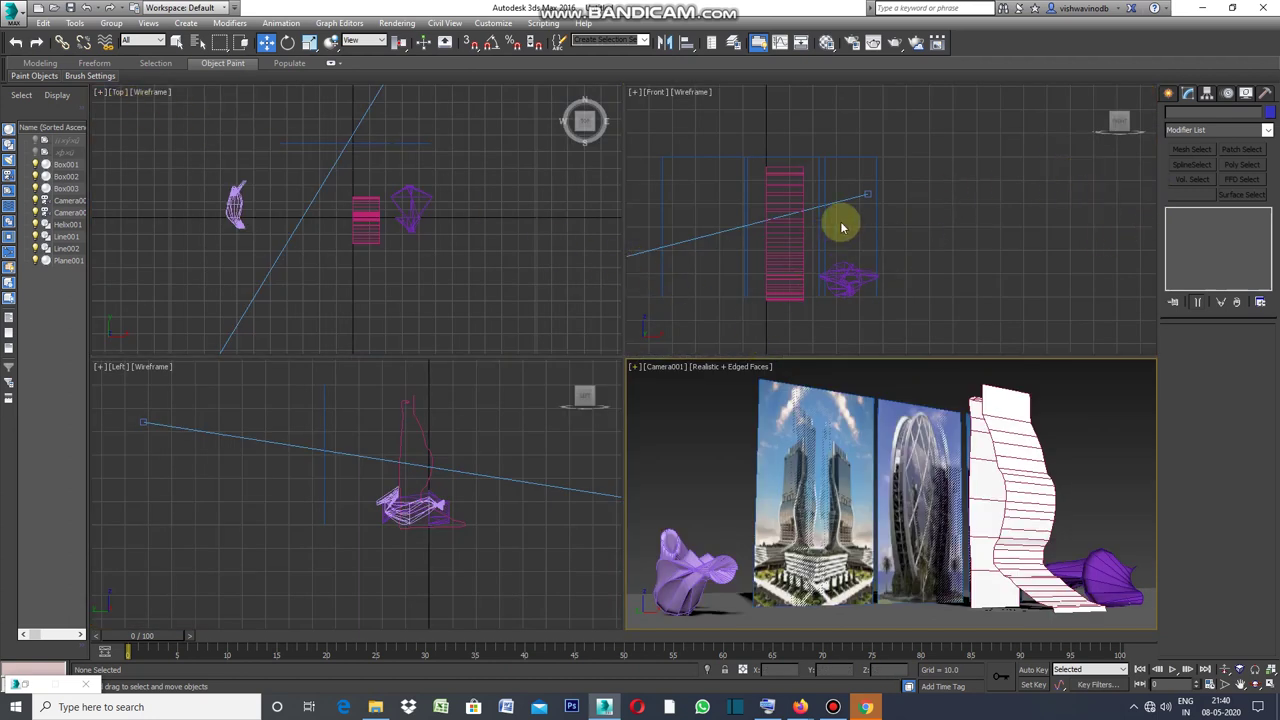
pyautogui.click(1170, 93)
# Draw a tall Ellipse shape in the Front viewport.
pyautogui.click(1190, 115)
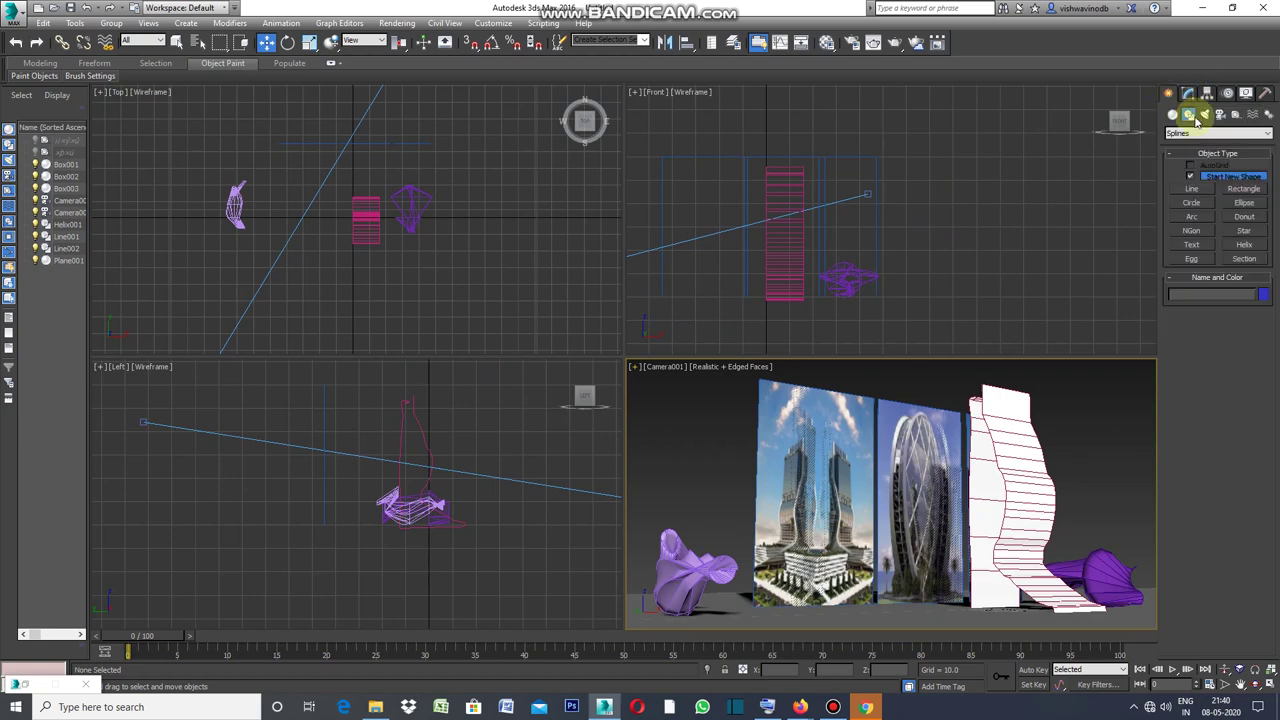
pyautogui.click(1244, 203)
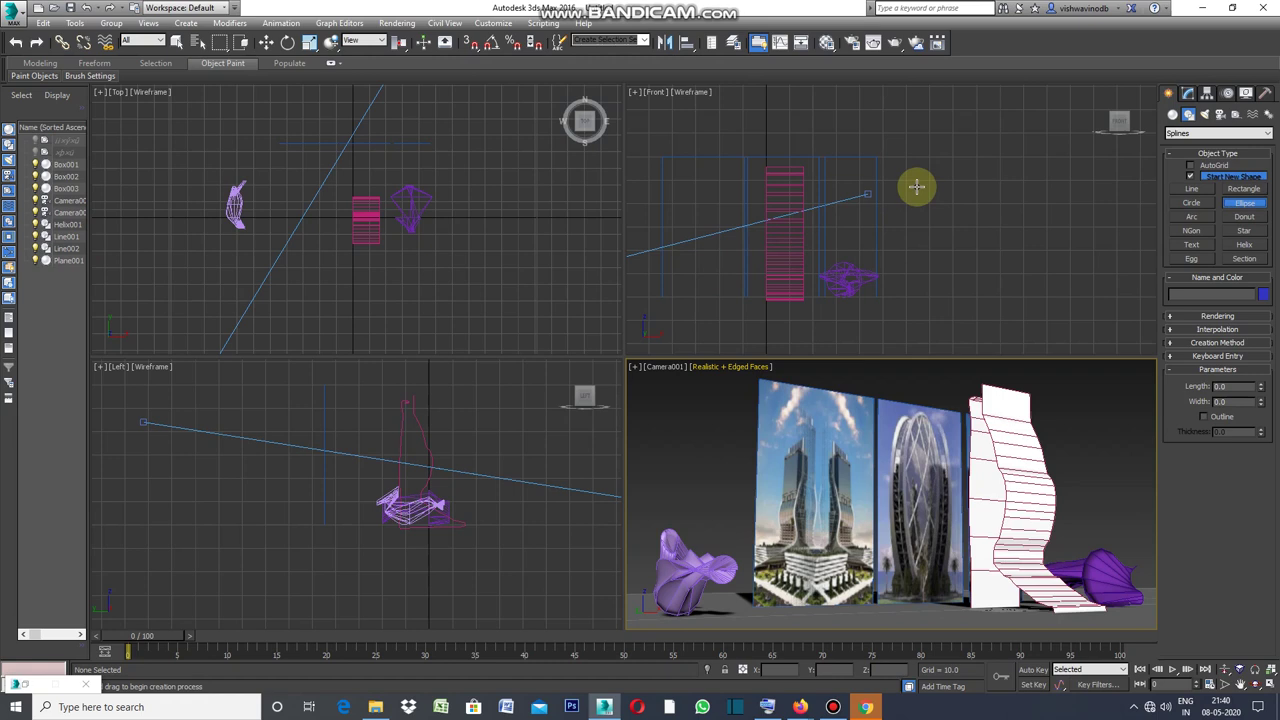
pyautogui.moveTo(916, 183)
pyautogui.mouseDown()
pyautogui.moveTo(873, 293)
pyautogui.moveTo(829, 327)
pyautogui.moveTo(843, 321)
pyautogui.mouseUp()
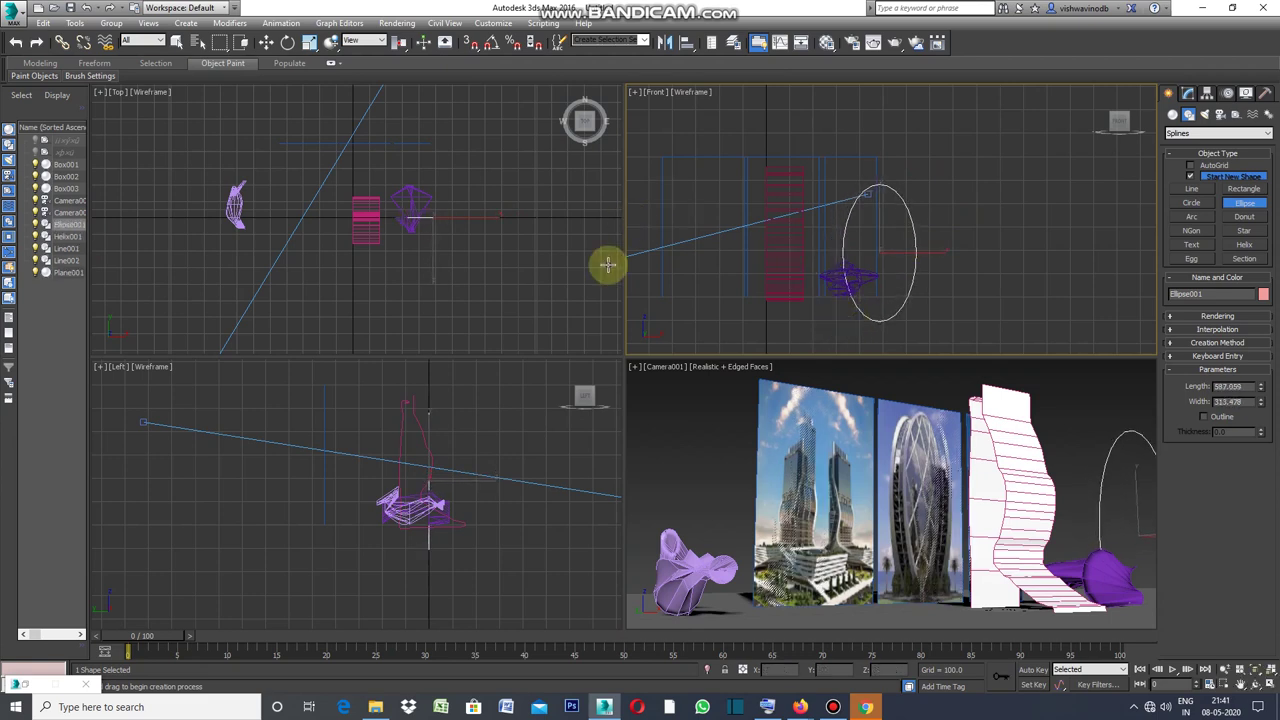
# Move the ellipse up and to the left to outline the circular tower.
pyautogui.click(267, 43)
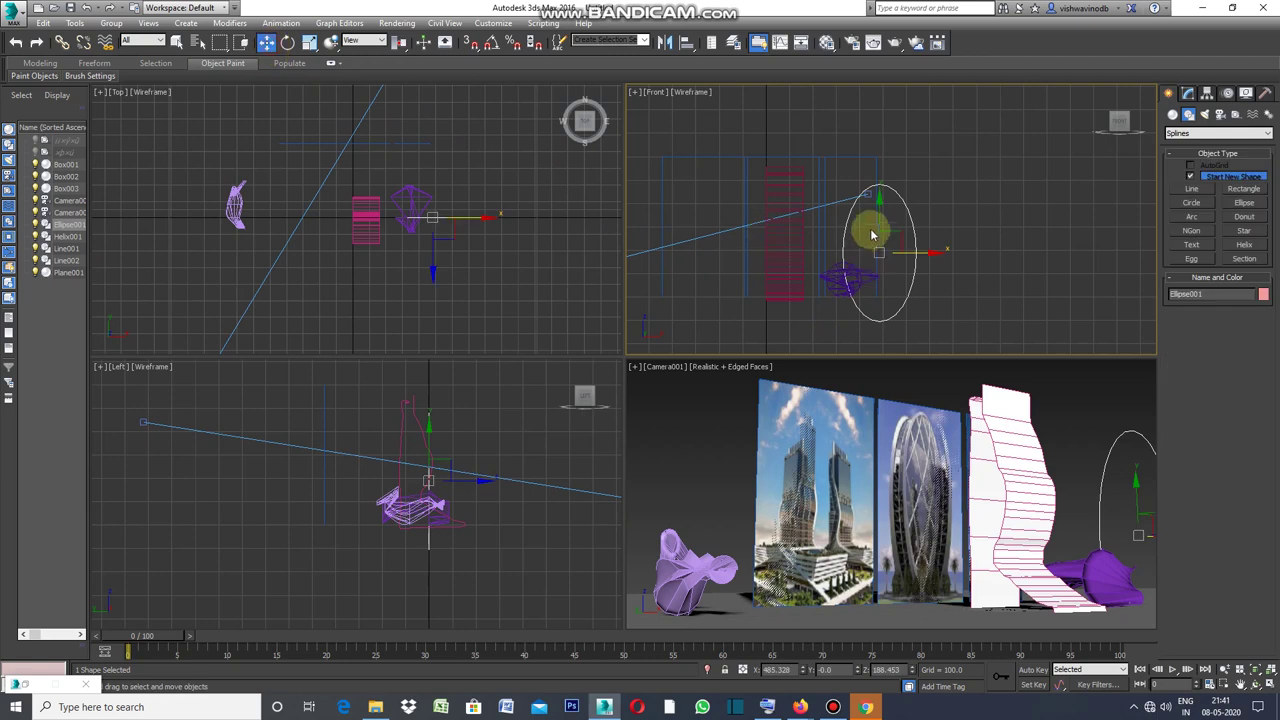
pyautogui.moveTo(878, 217); pyautogui.dragTo(881, 198)
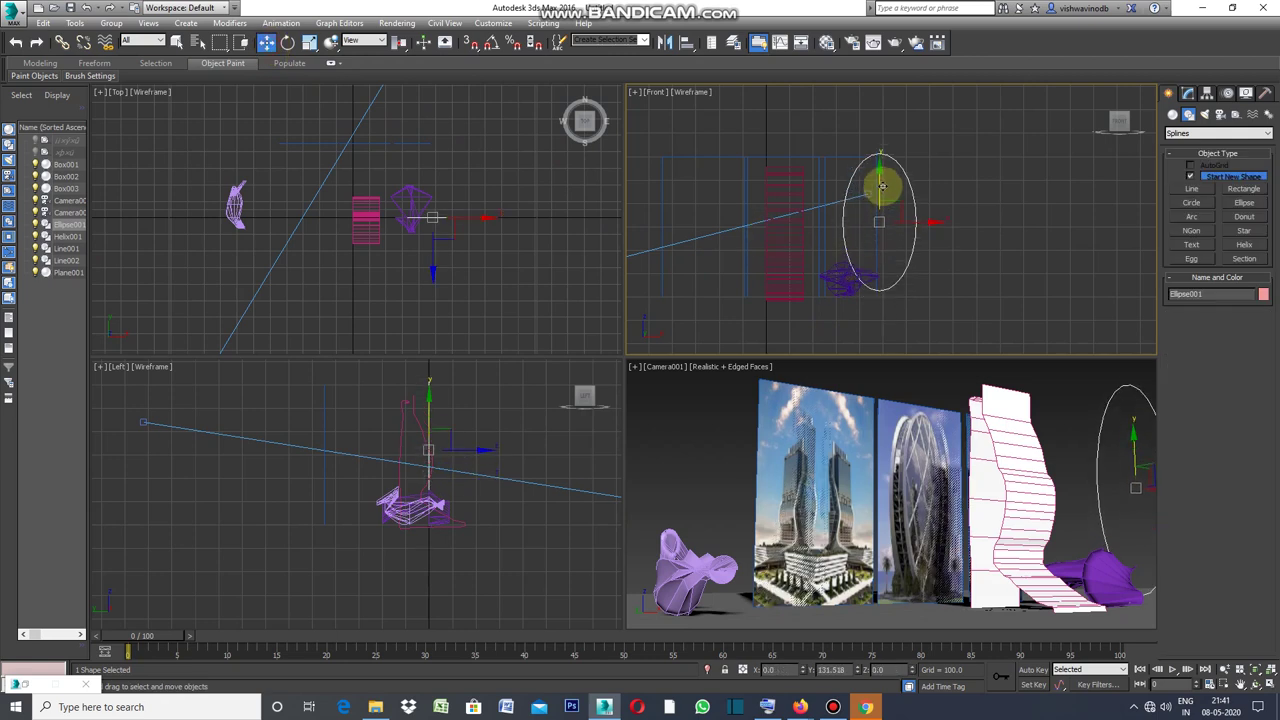
pyautogui.moveTo(906, 219); pyautogui.dragTo(746, 257)
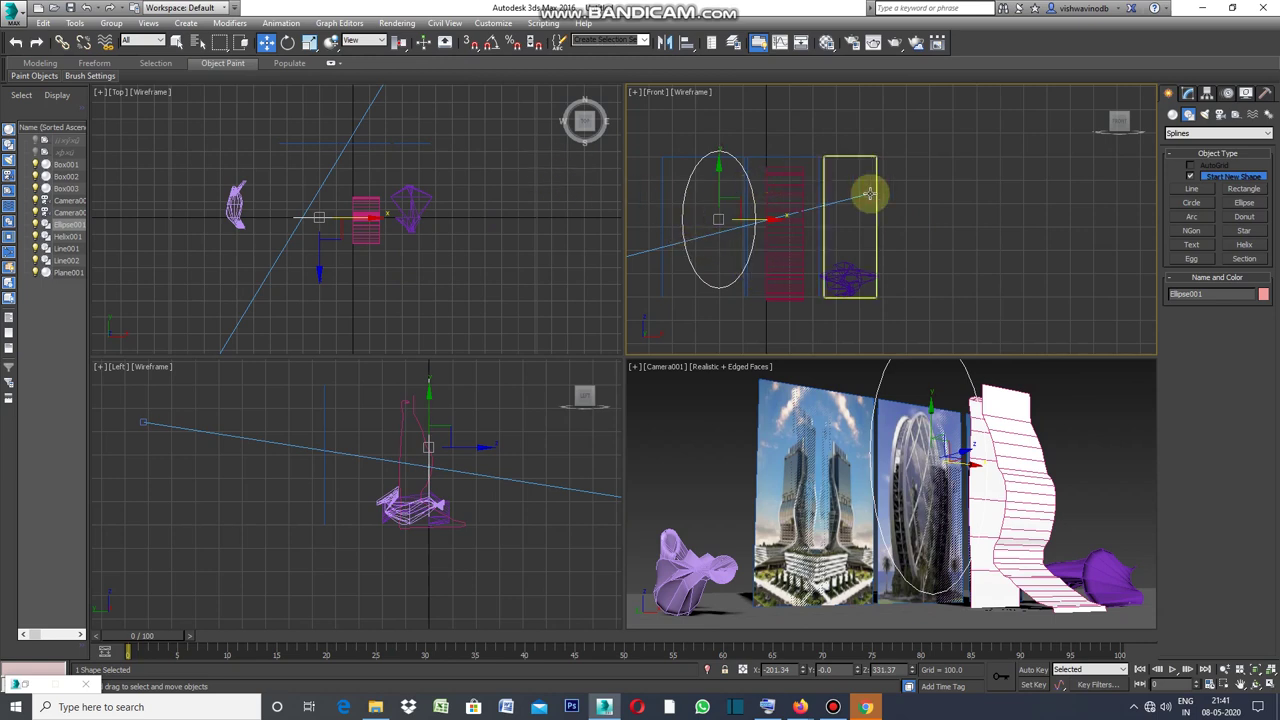
pyautogui.click(920, 190)
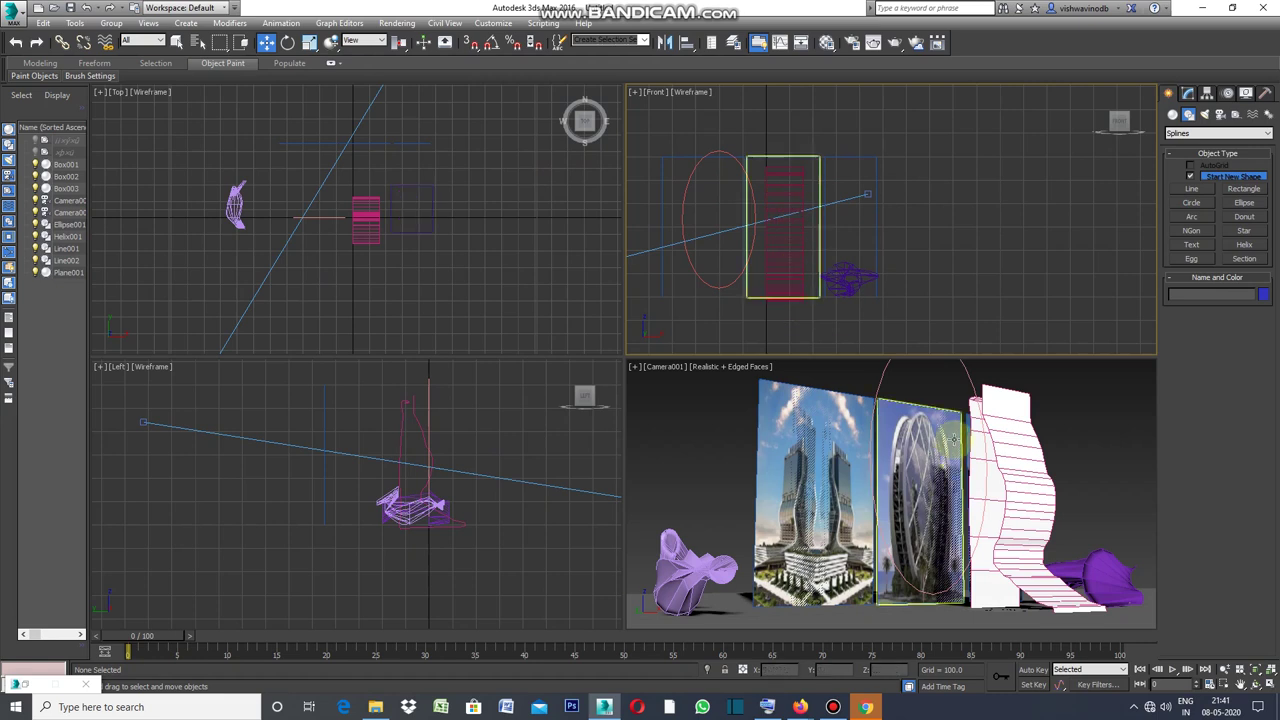
# Move the Line002 tower skin to the right and deselect it.
pyautogui.click(1025, 427)
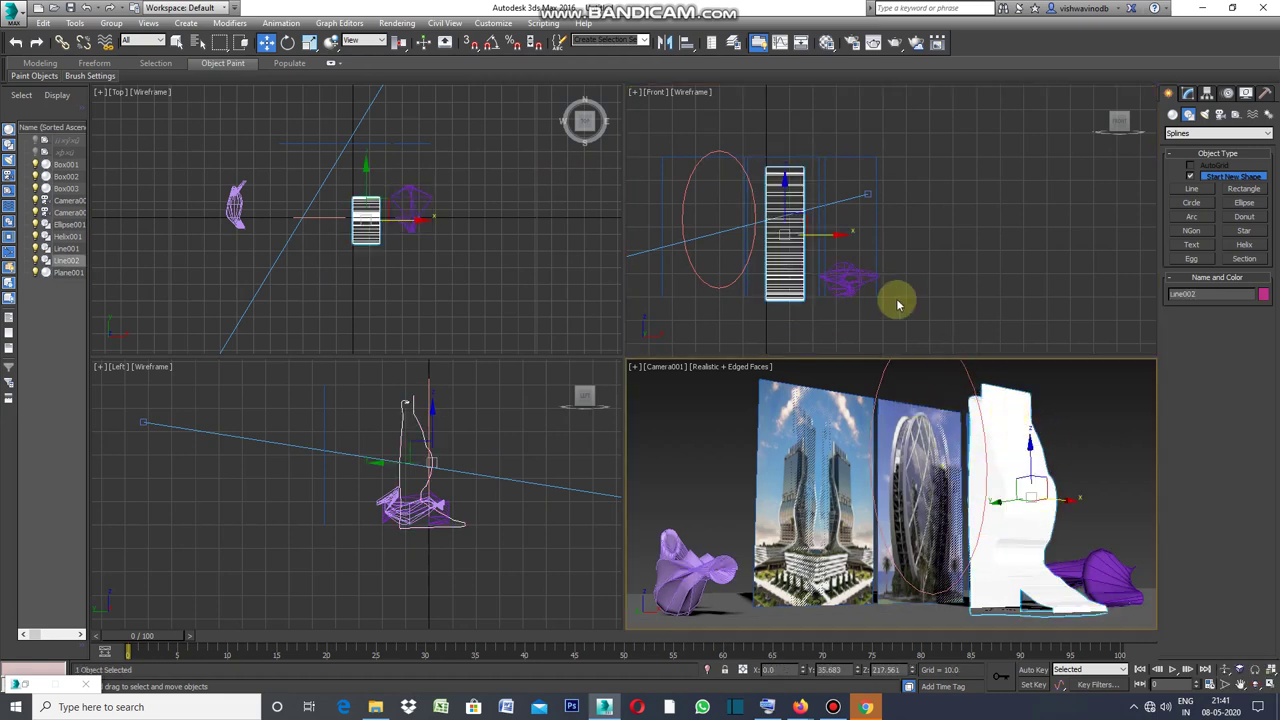
pyautogui.moveTo(820, 235)
pyautogui.mouseDown()
pyautogui.moveTo(926, 251)
pyautogui.moveTo(878, 268)
pyautogui.mouseUp()
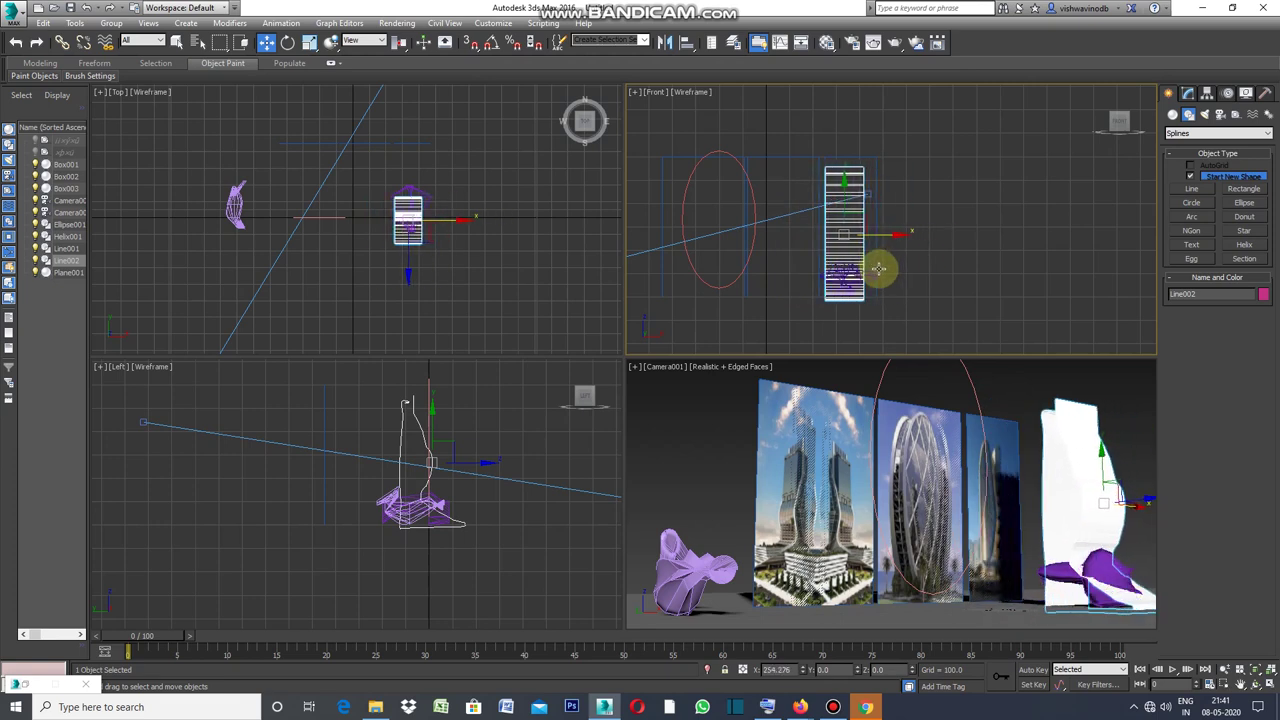
pyautogui.click(1042, 375)
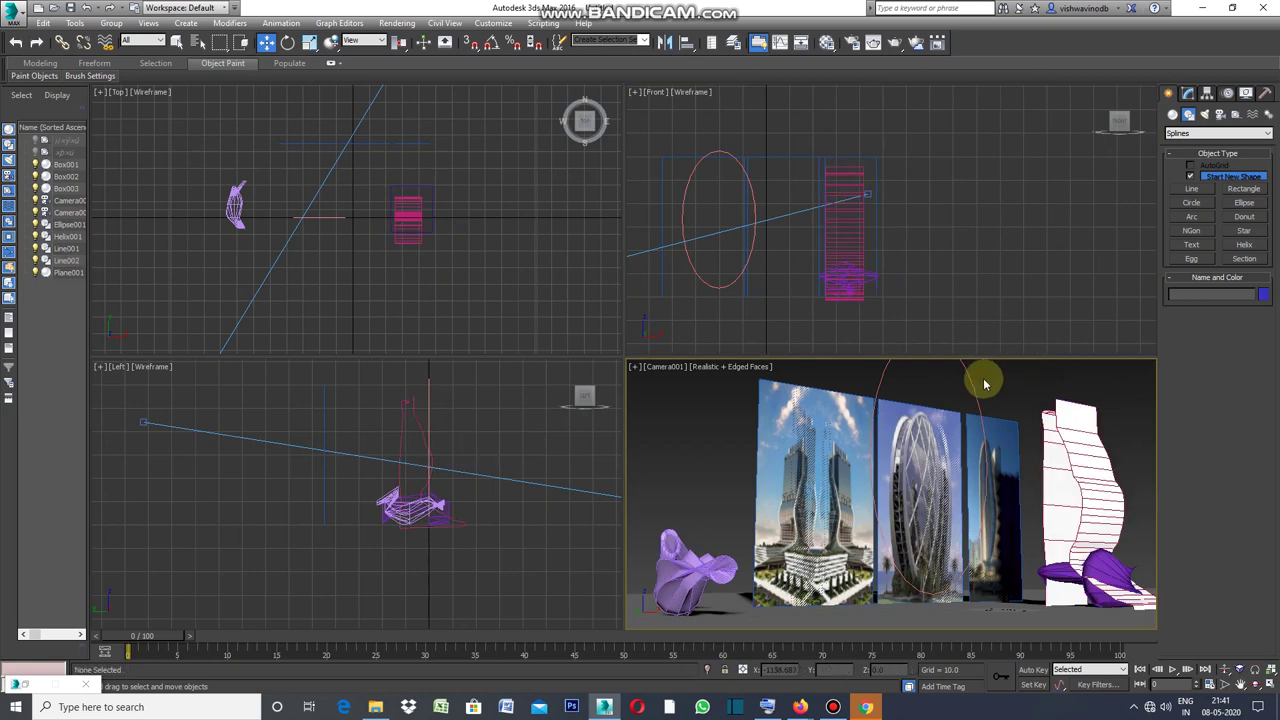
# Shift-drag Ellipse001 along Y in the Top view to start an Ellipse002 copy.
pyautogui.click(971, 383)
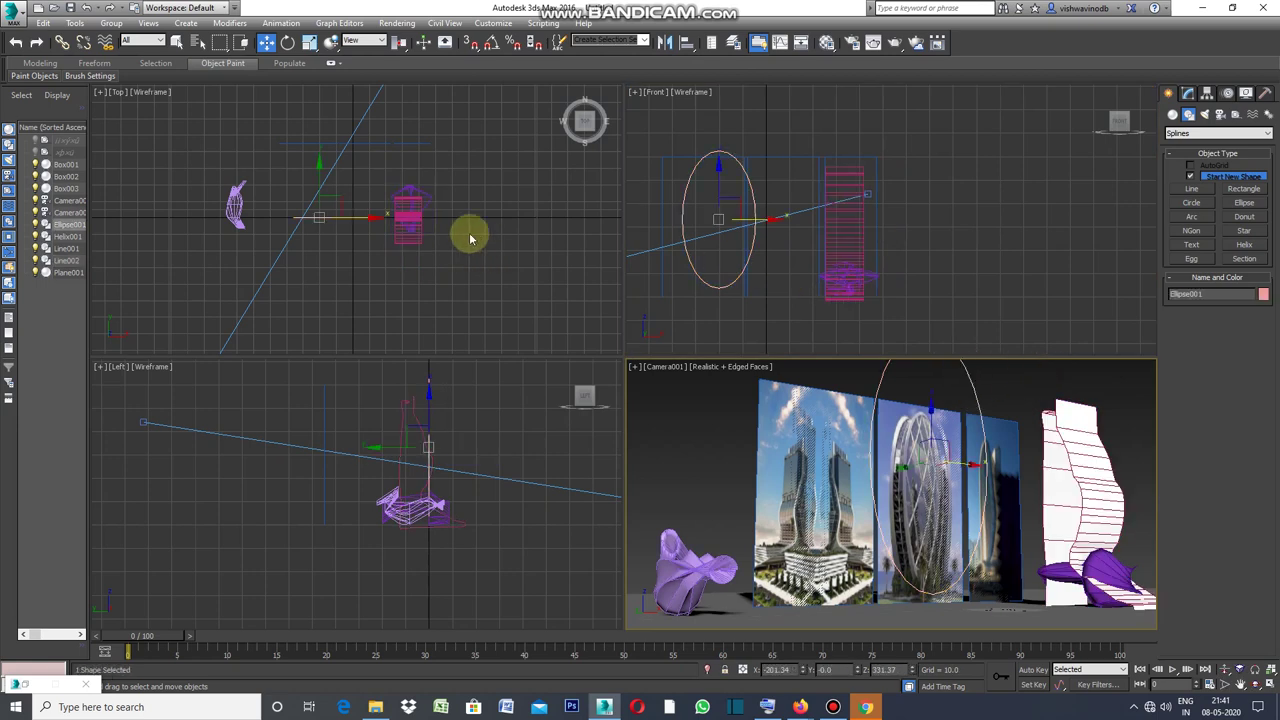
pyautogui.click(319, 180)
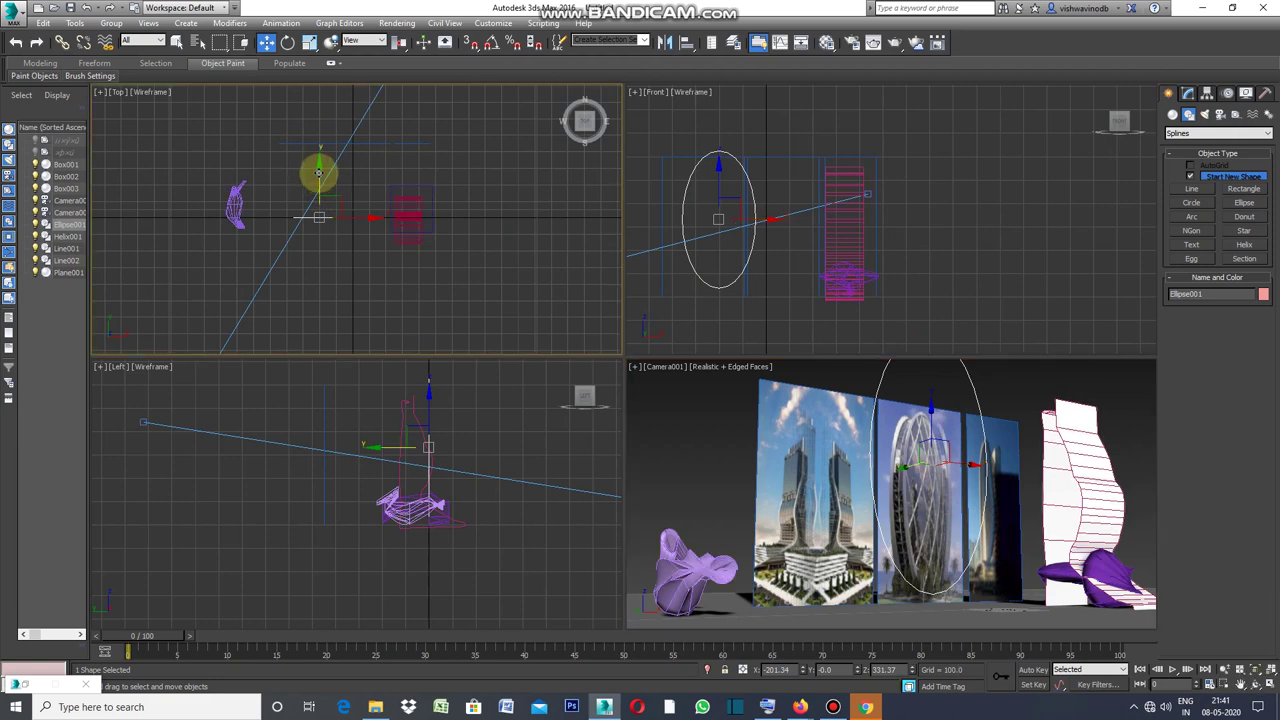
pyautogui.moveTo(316, 173); pyautogui.dragTo(324, 144)
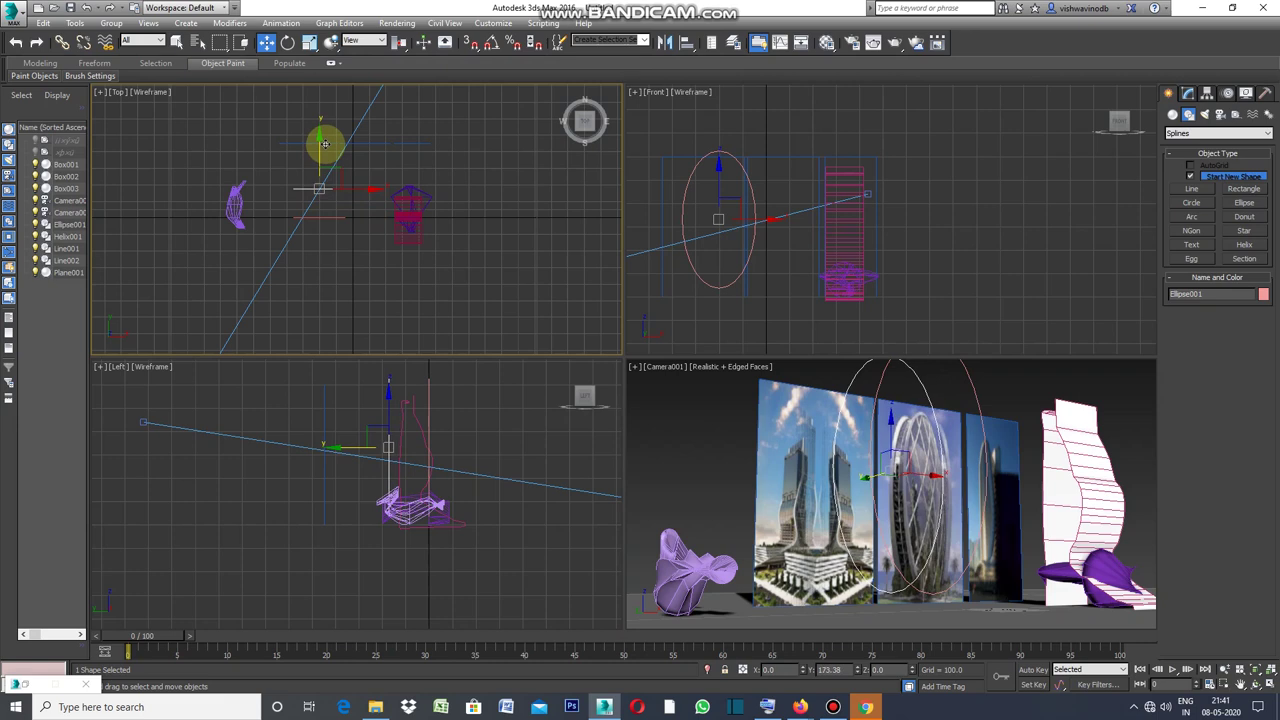
pyautogui.click(648, 409)
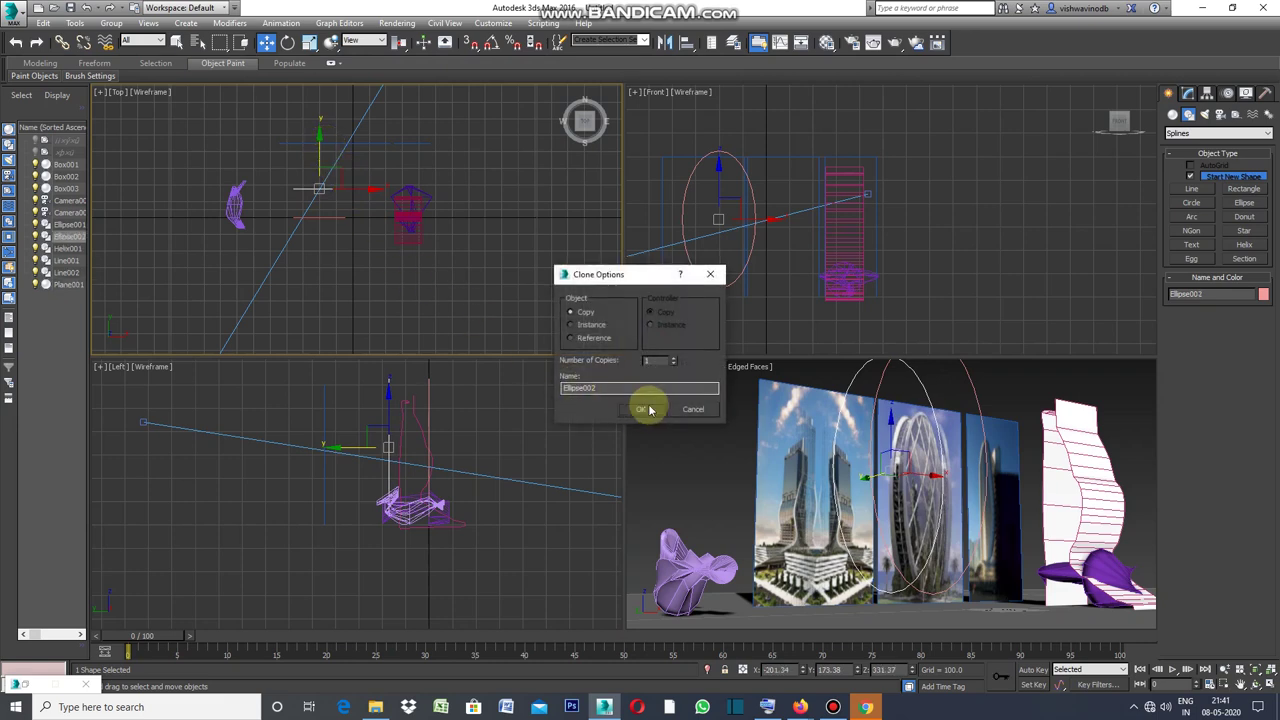
# Accept the Ellipse002 copy and select it.
pyautogui.click(400, 266)
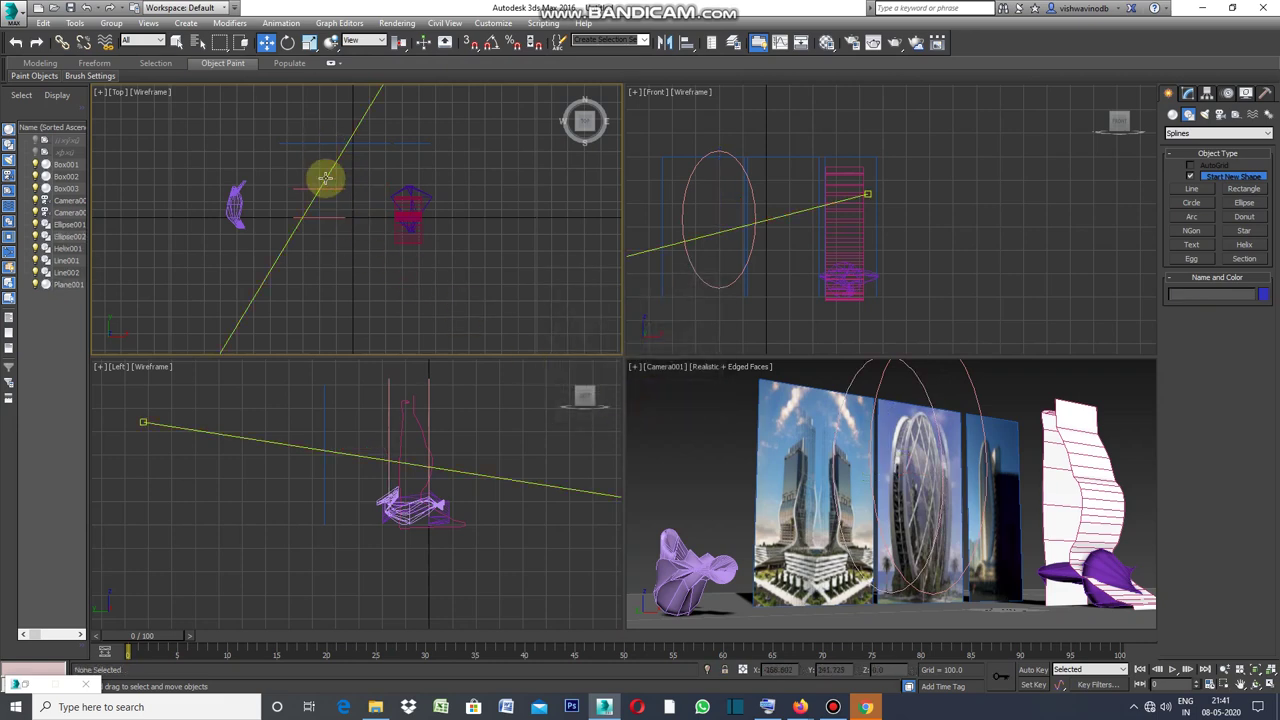
pyautogui.click(336, 216)
pyautogui.click(341, 229)
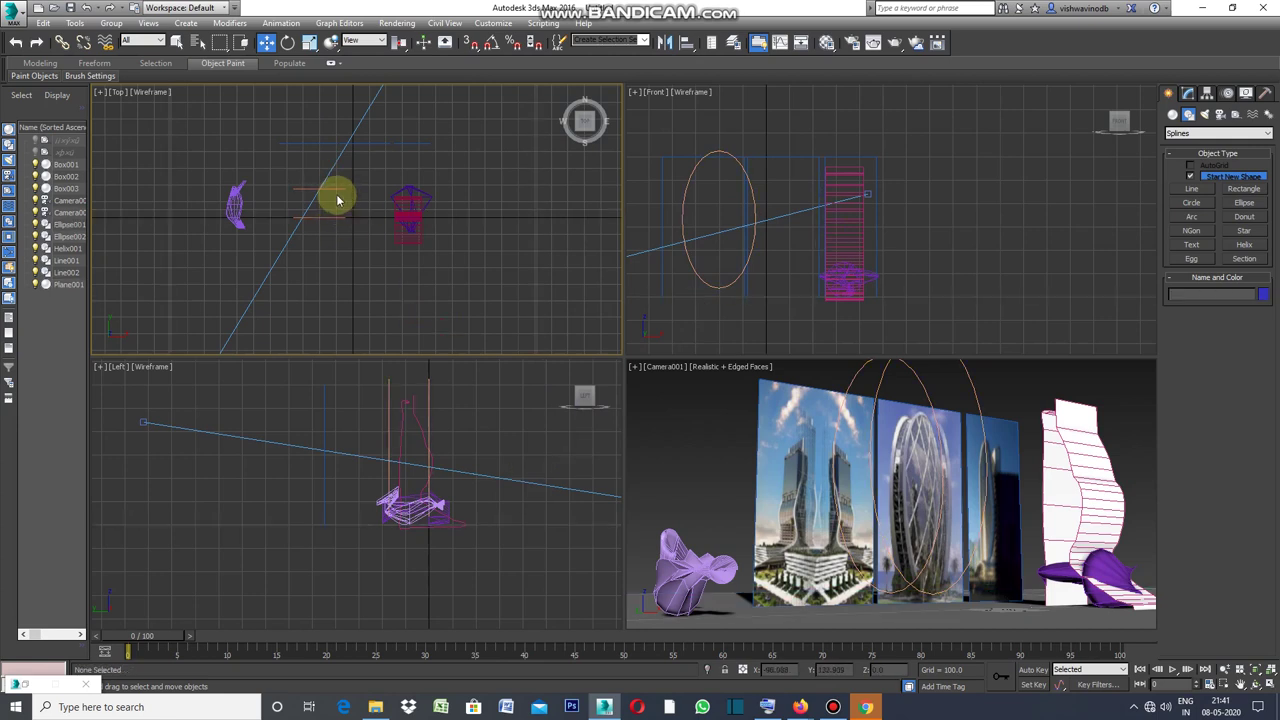
pyautogui.click(336, 188)
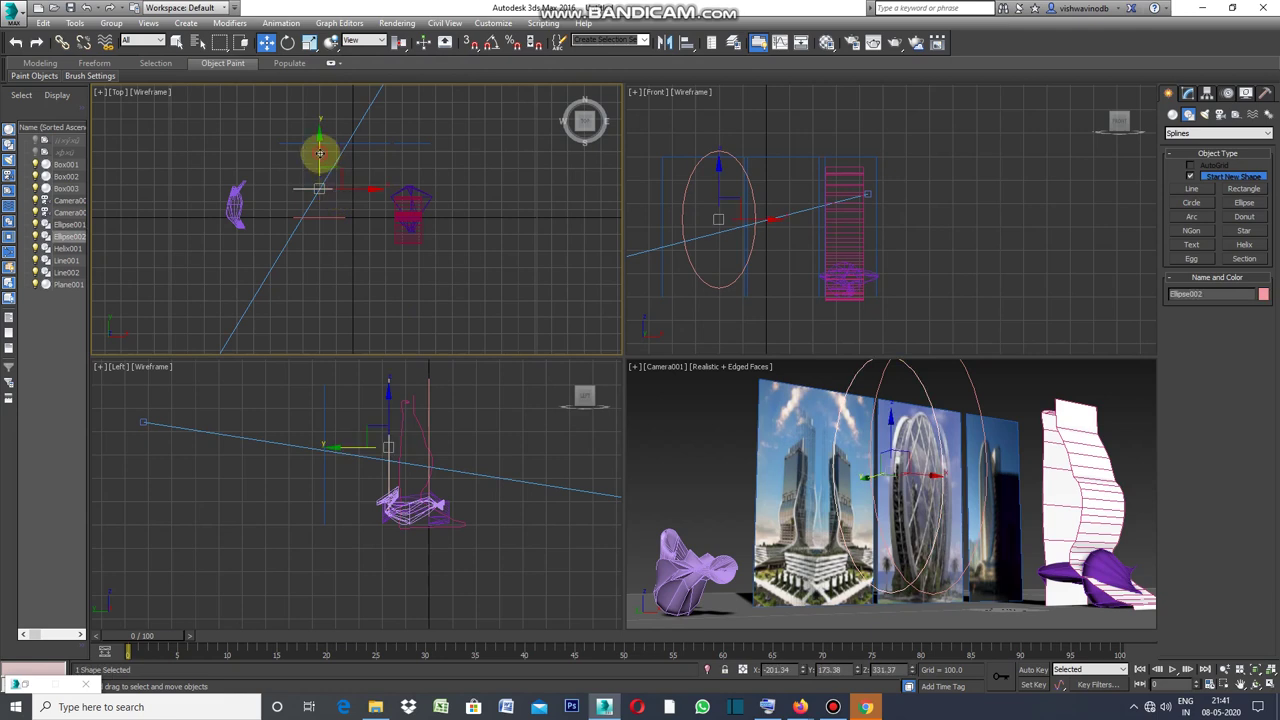
# Clone Ellipse002 along Y into Ellipse003, nudge it into place, then deselect and zoom out.
pyautogui.moveTo(319, 153); pyautogui.dragTo(352, 210)
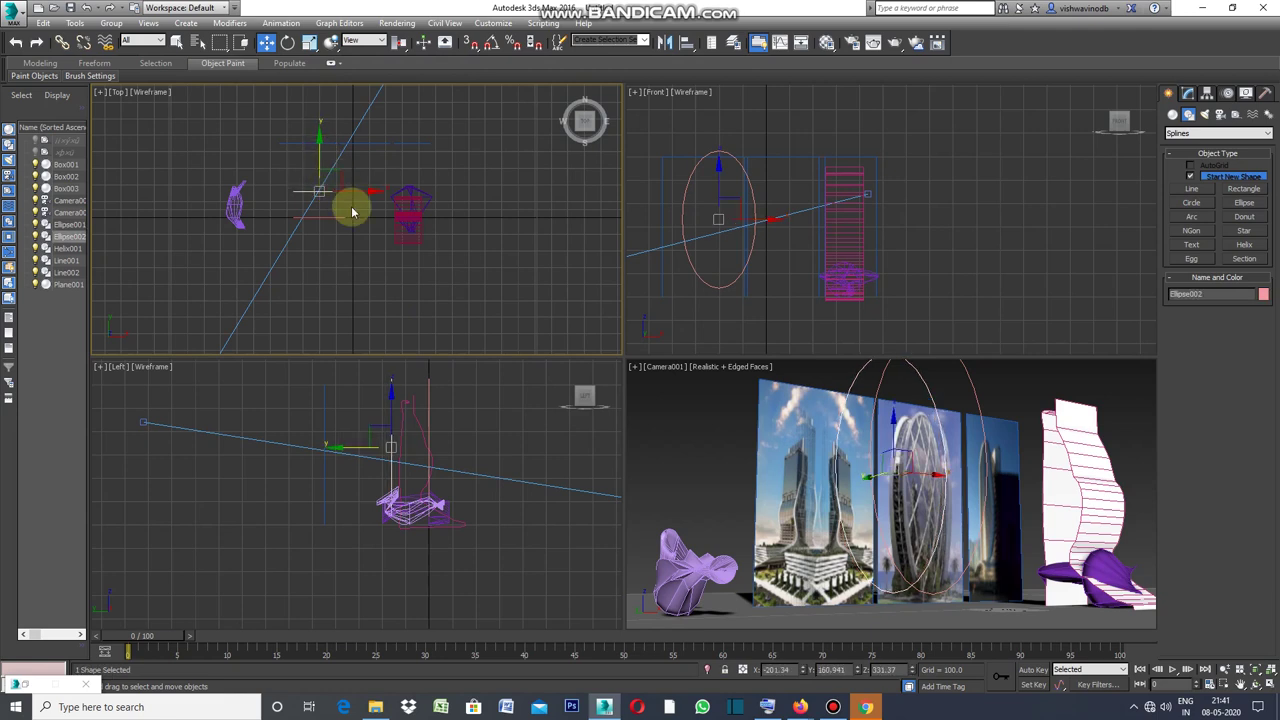
pyautogui.moveTo(318, 152); pyautogui.dragTo(343, 209)
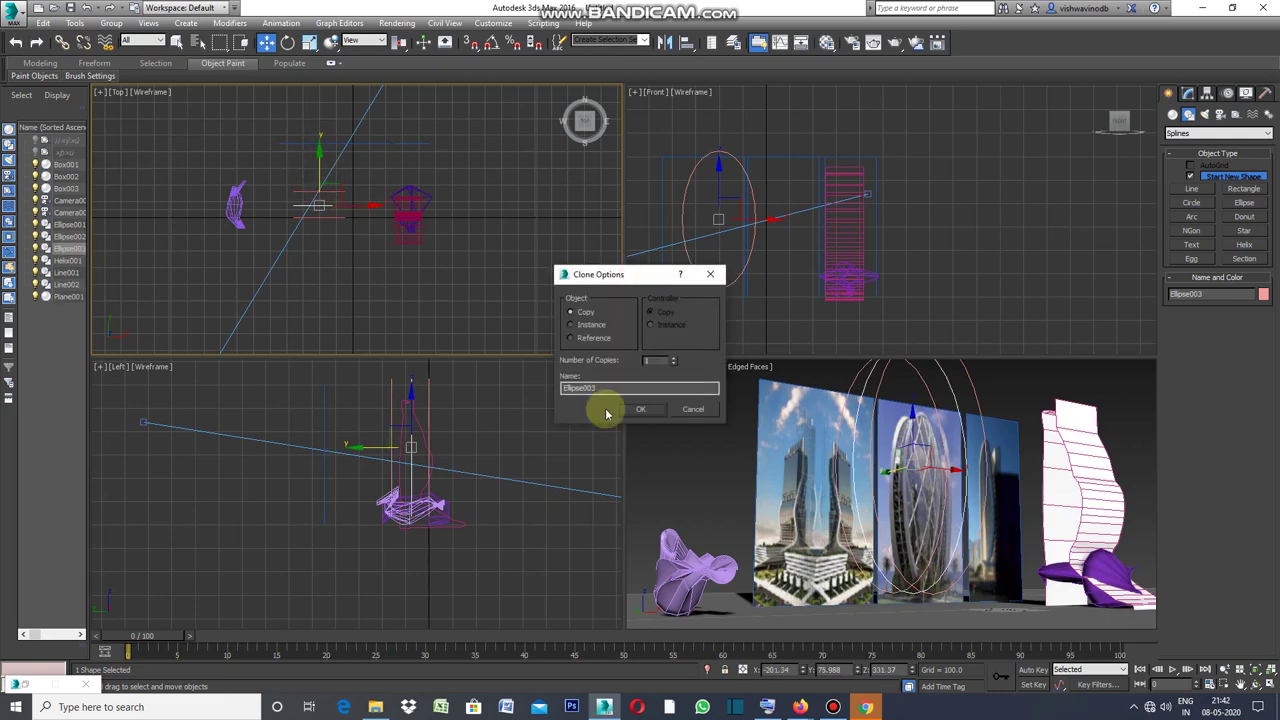
pyautogui.click(646, 417)
pyautogui.moveTo(351, 203); pyautogui.dragTo(357, 206)
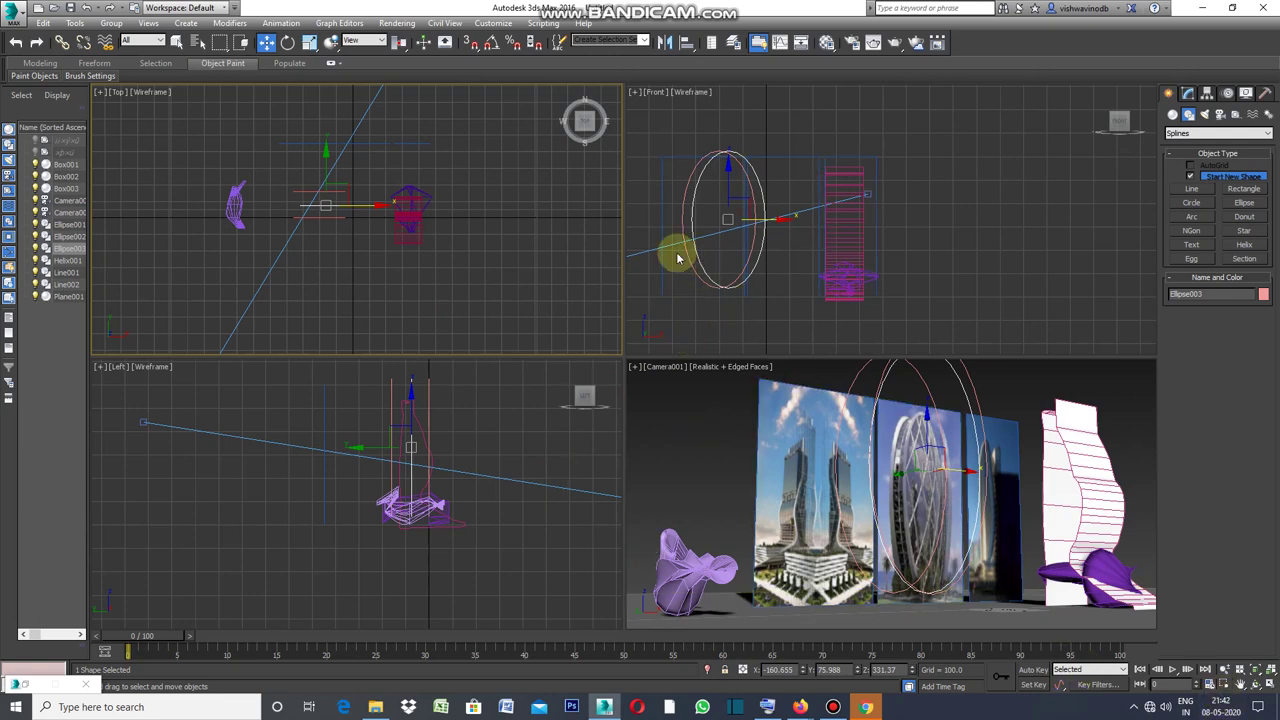
pyautogui.click(545, 247)
pyautogui.scroll(-3, 360, 245)
pyautogui.scroll(-2, 360, 245)
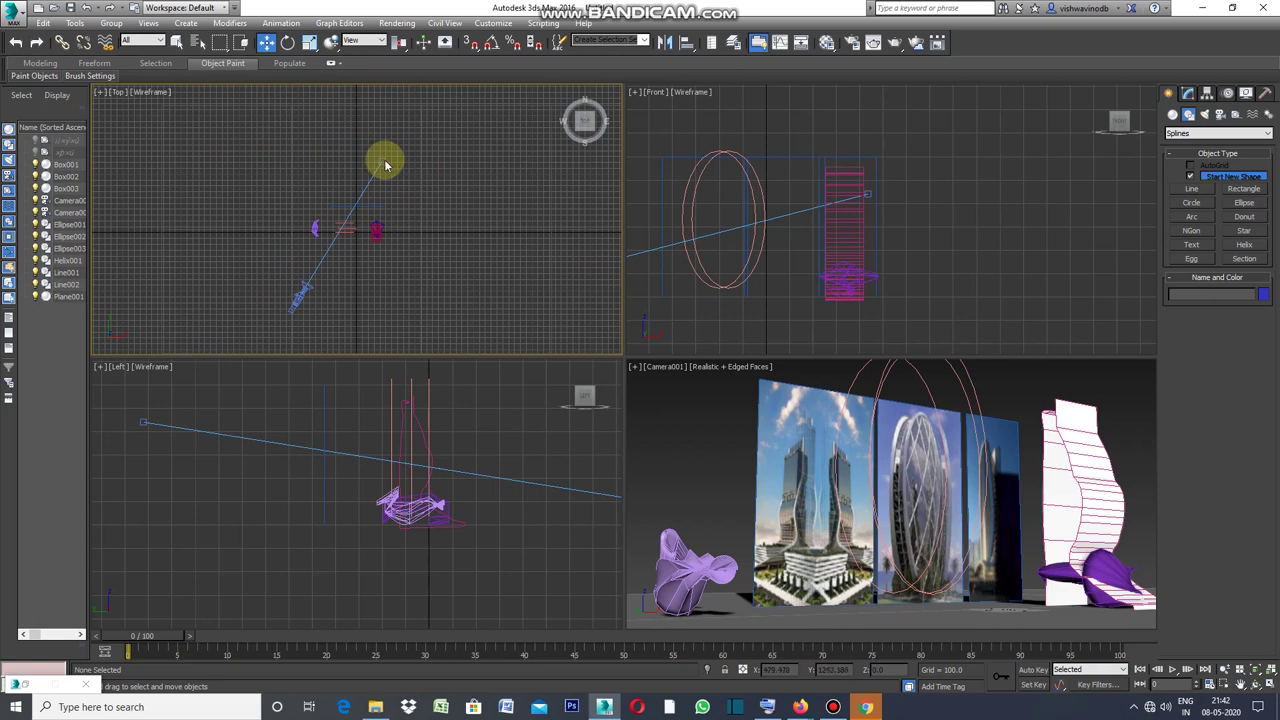
# Raise Camera001.Target in the Front view to aim the camera higher.
pyautogui.click(383, 167)
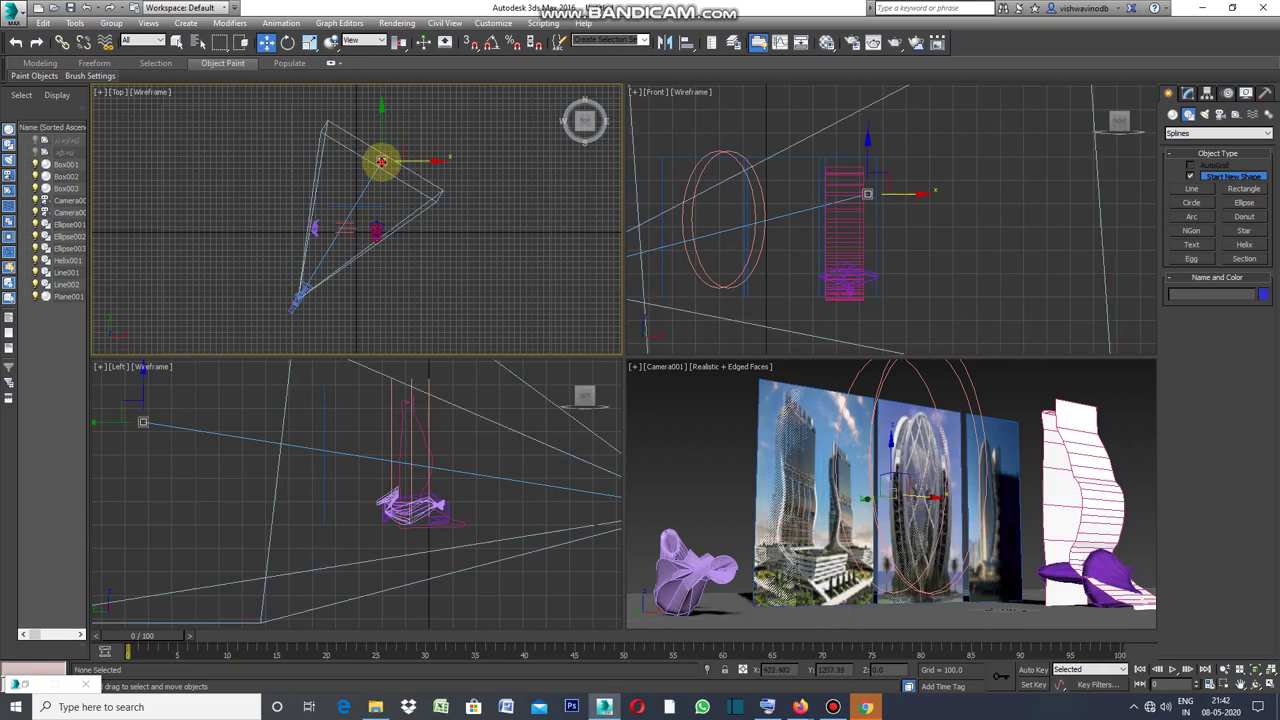
pyautogui.click(867, 147)
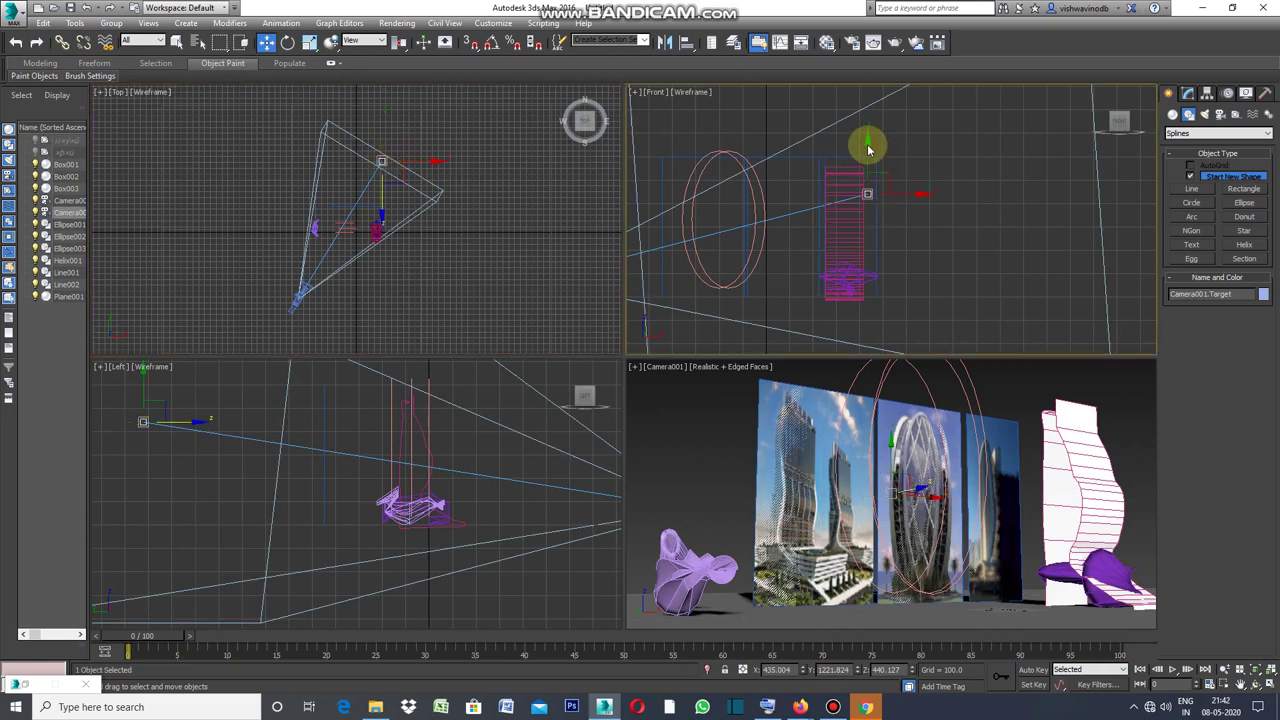
pyautogui.moveTo(867, 142); pyautogui.dragTo(872, 122)
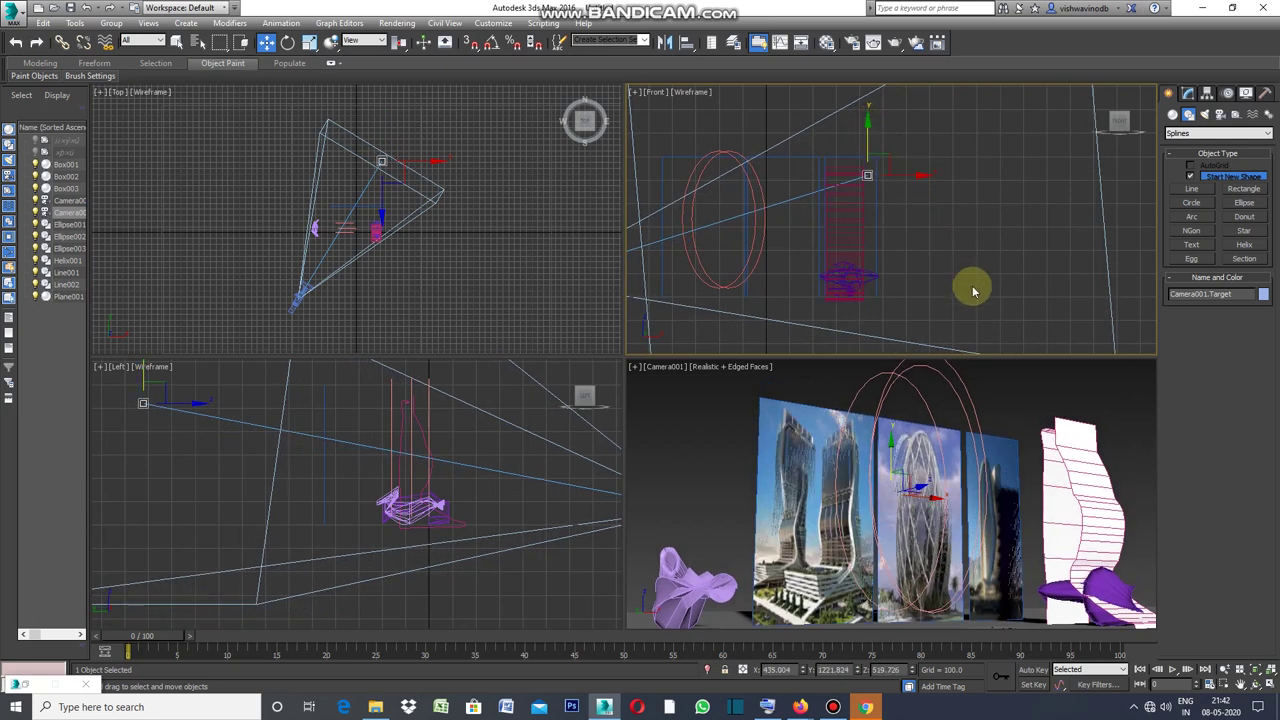
# Maximize the Camera001 viewport, then box-select the three ellipses.
pyautogui.rightClick(638, 372)
pyautogui.click(635, 369)
pyautogui.click(672, 384)
pyautogui.click(857, 177)
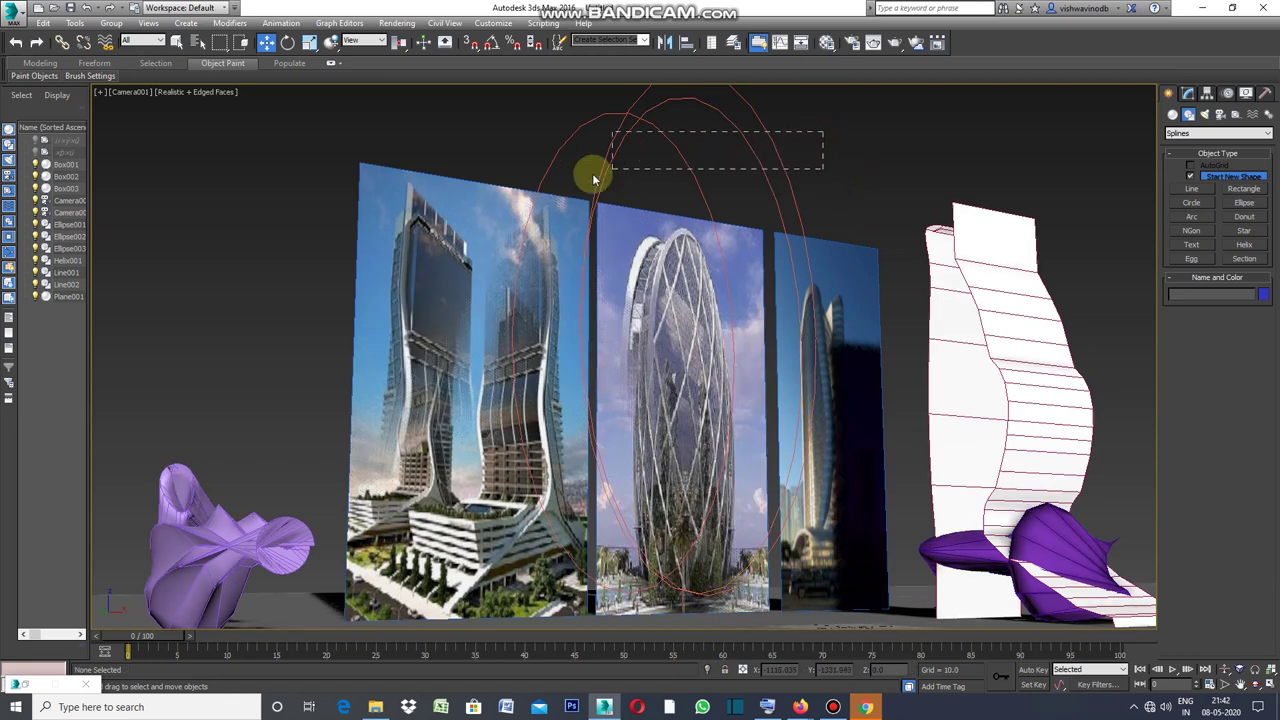
pyautogui.moveTo(584, 180); pyautogui.dragTo(586, 180)
# Convert the three ellipses to Editable Spline and add an Edit Spline modifier.
pyautogui.rightClick(637, 168)
pyautogui.moveTo(660, 141)
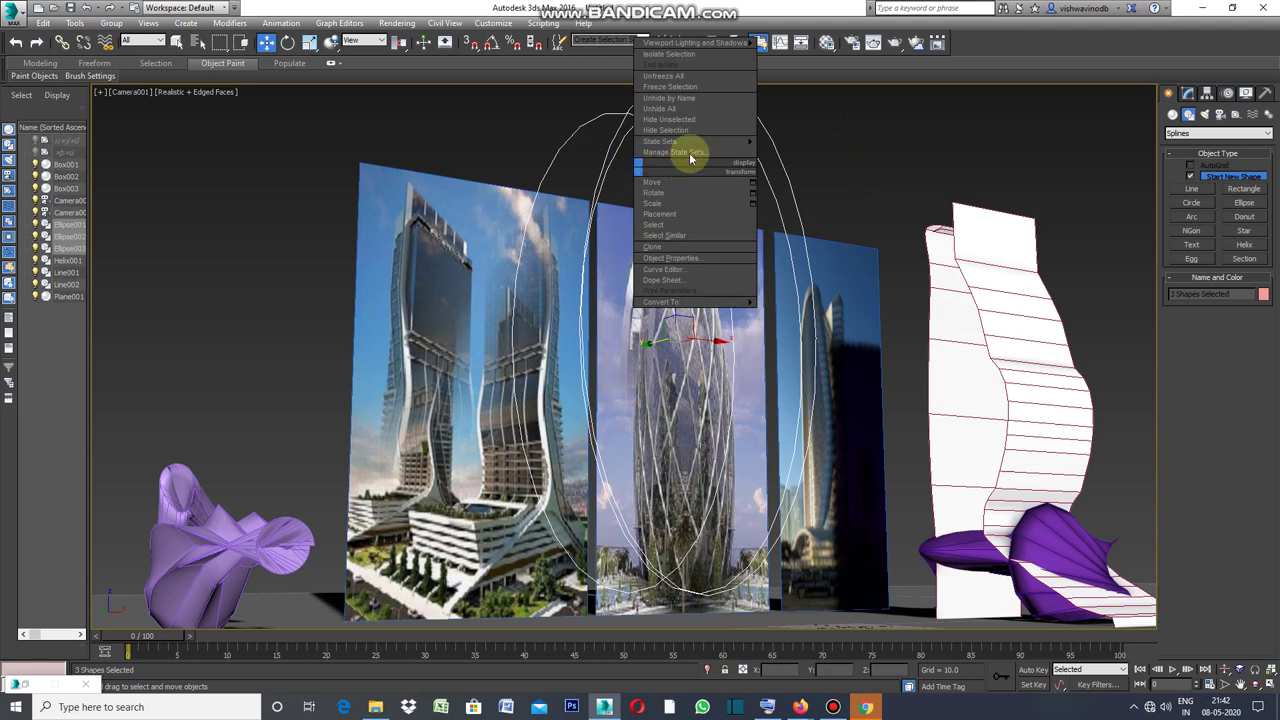
pyautogui.moveTo(662, 302)
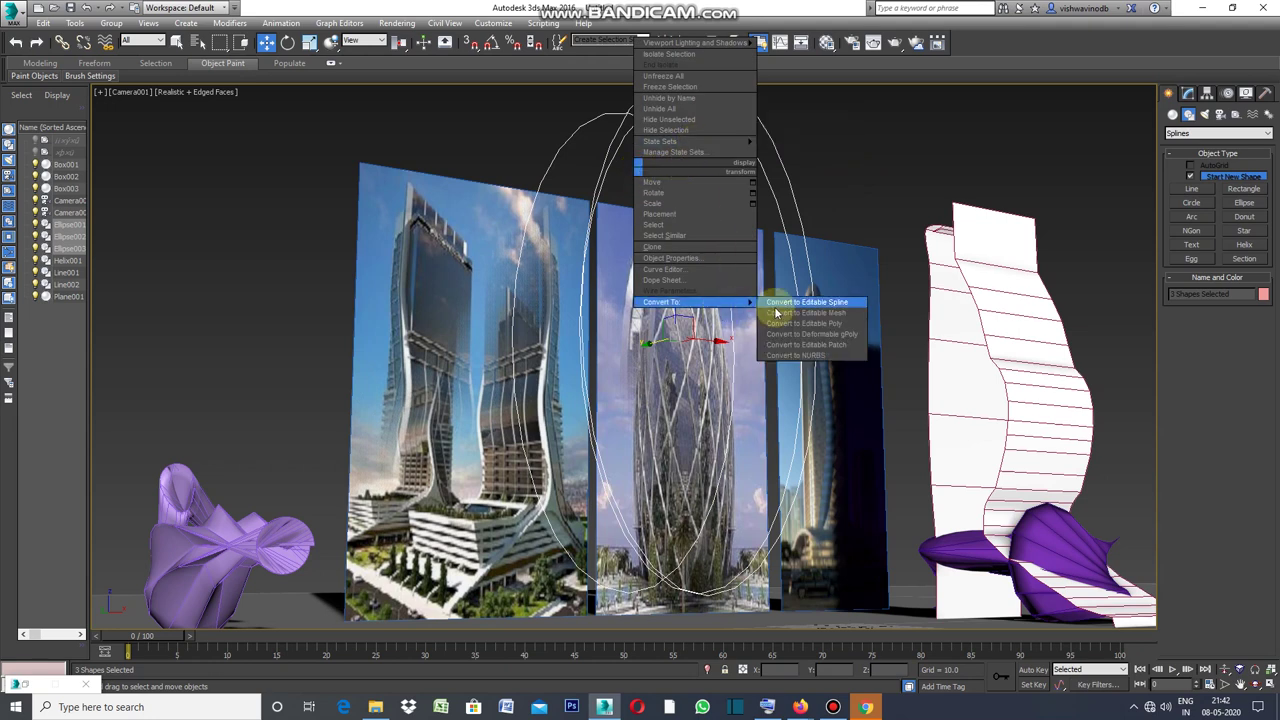
pyautogui.click(795, 303)
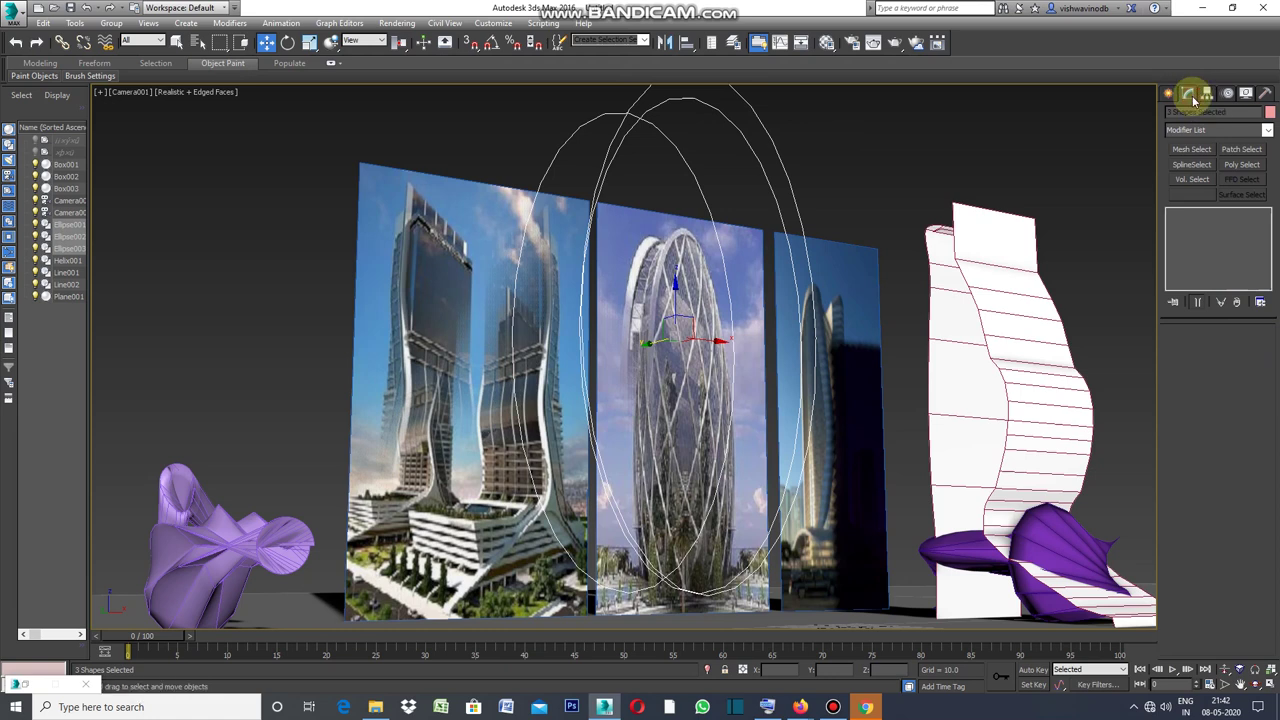
pyautogui.click(1267, 131)
pyautogui.click(1267, 133)
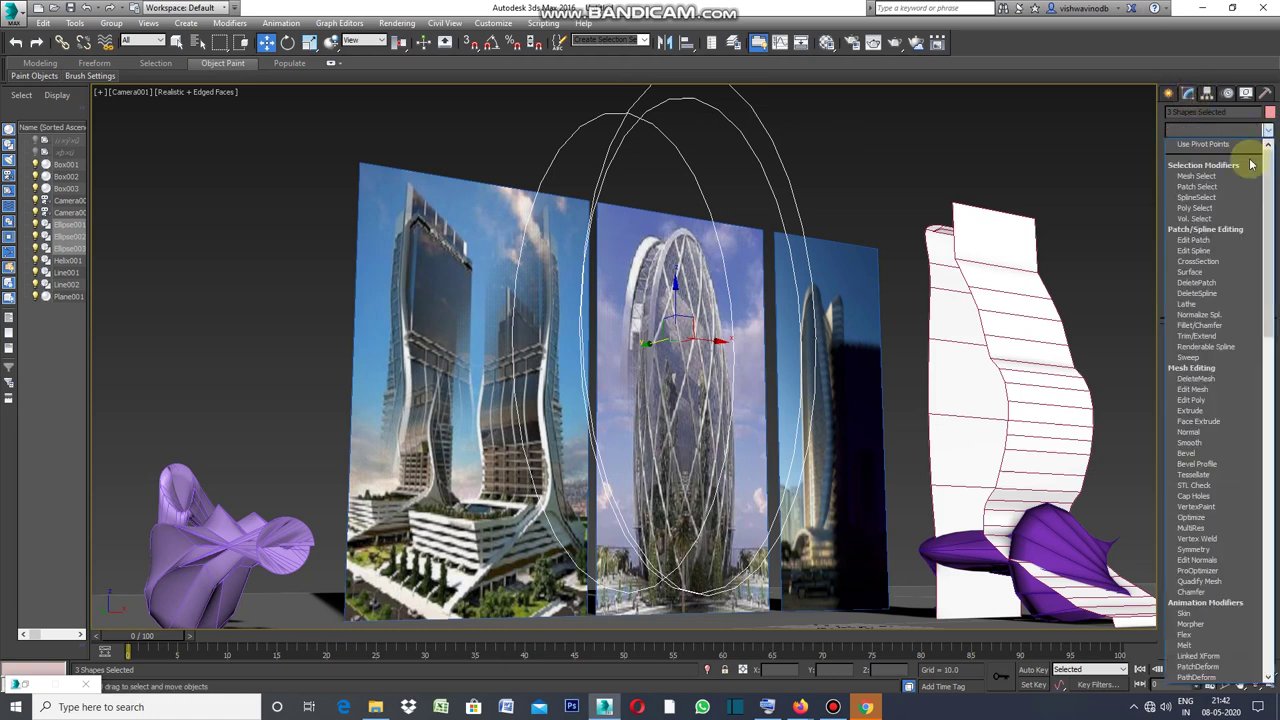
pyautogui.click(1200, 250)
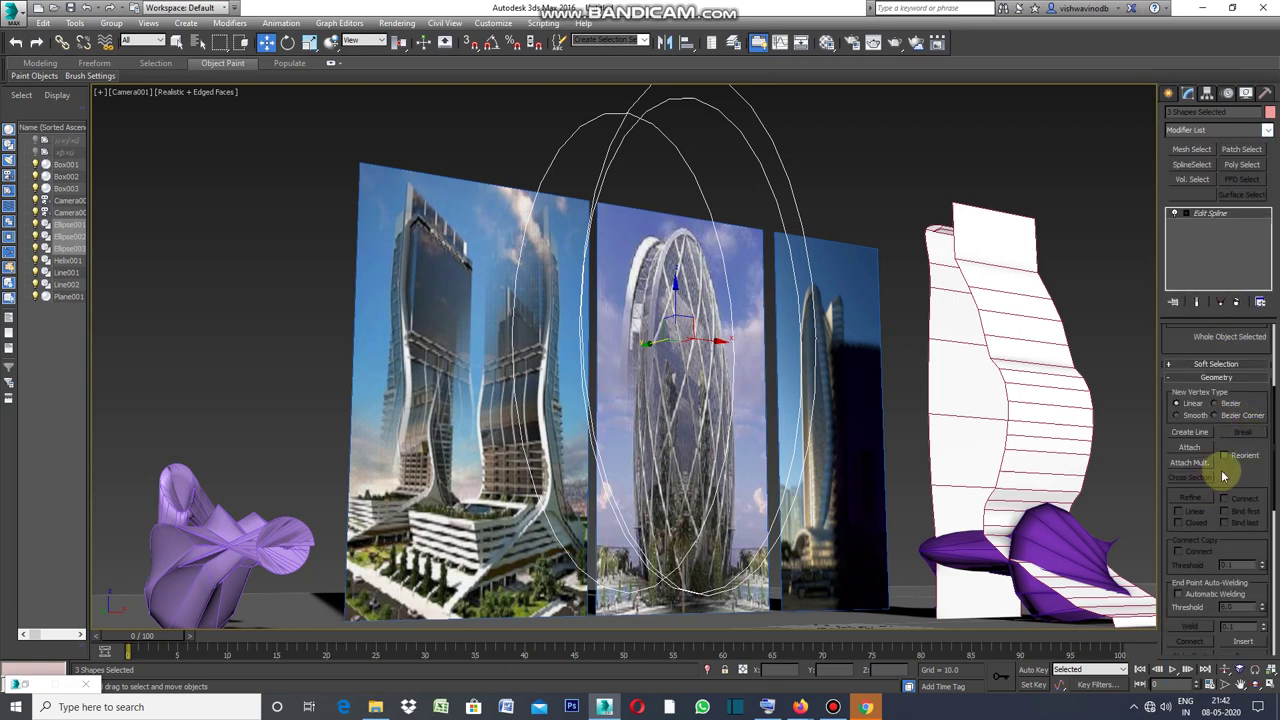
pyautogui.moveTo(1271, 426); pyautogui.dragTo(1275, 298)
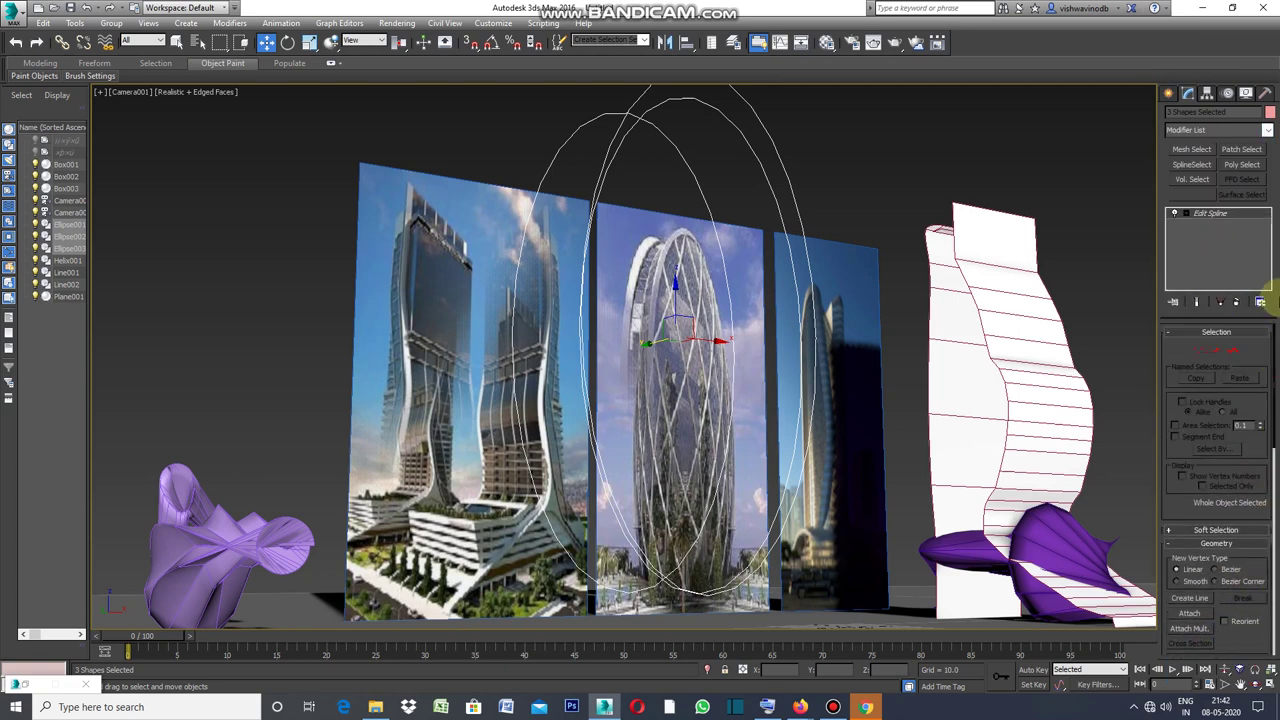
pyautogui.click(1197, 302)
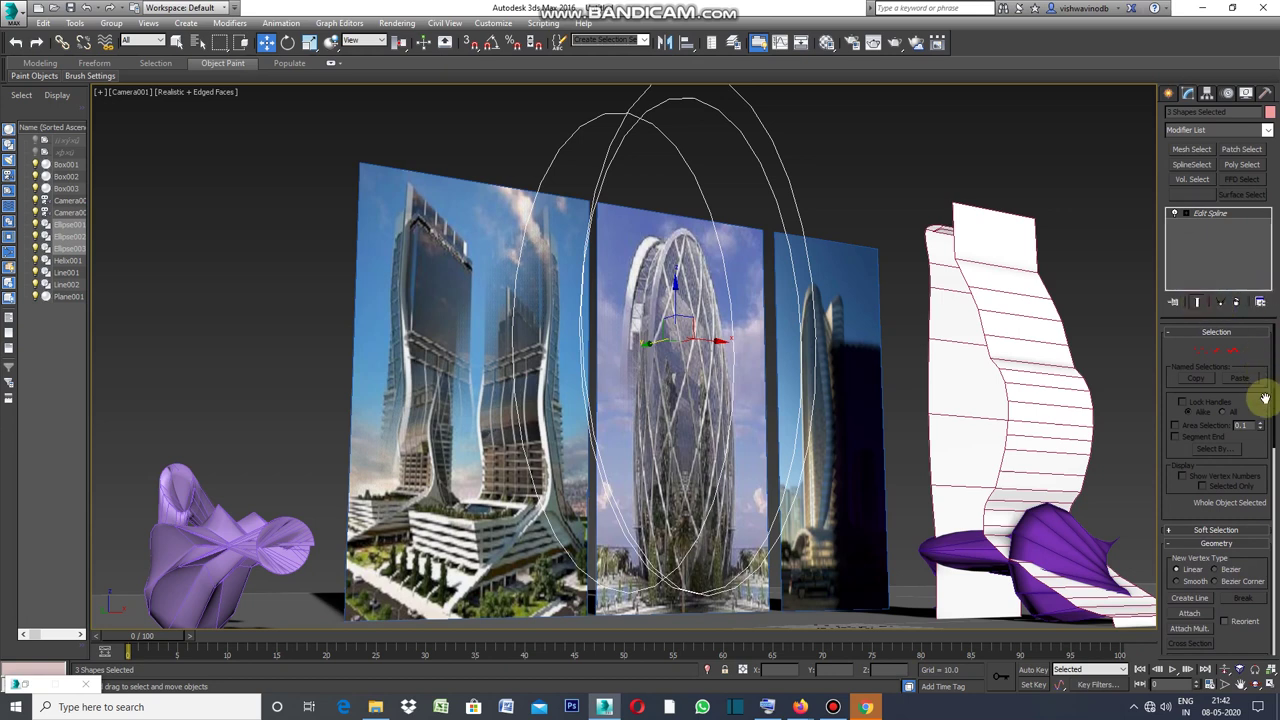
pyautogui.moveTo(1276, 378); pyautogui.dragTo(1275, 500)
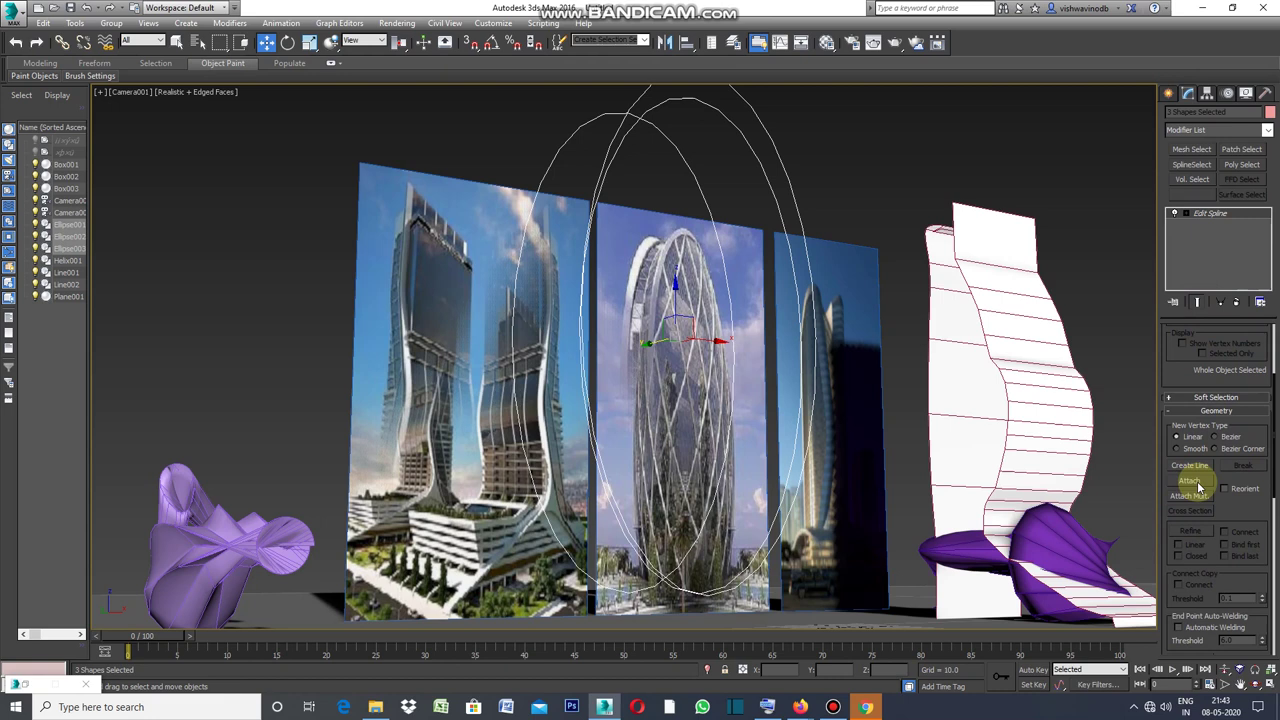
pyautogui.click(873, 186)
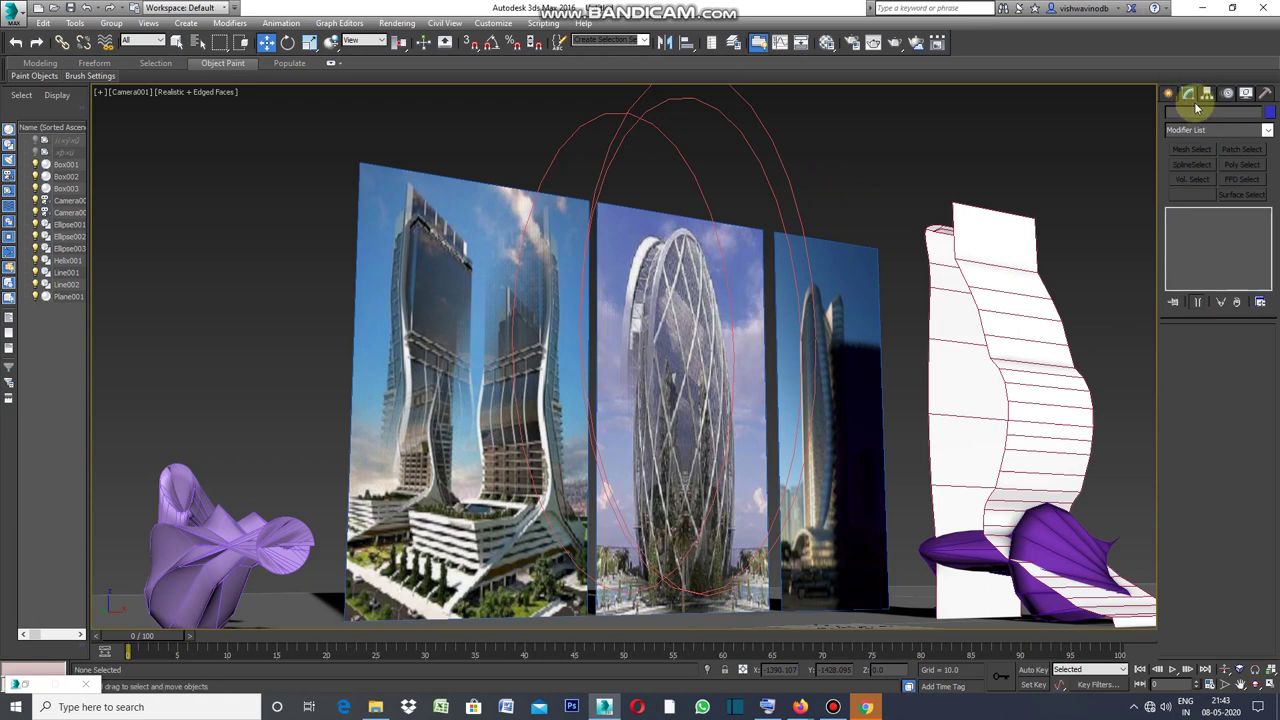
# Attach Ellipse002 and Ellipse003 into Ellipse001.
pyautogui.click(791, 195)
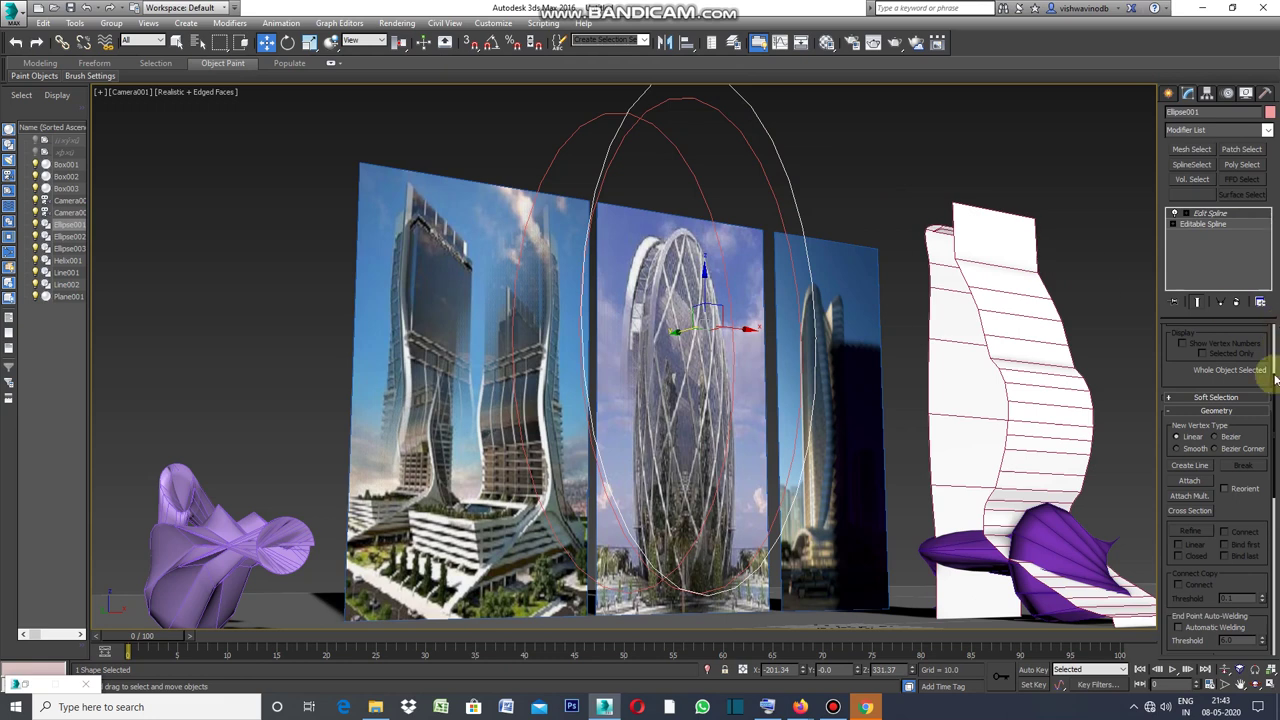
pyautogui.click(1192, 482)
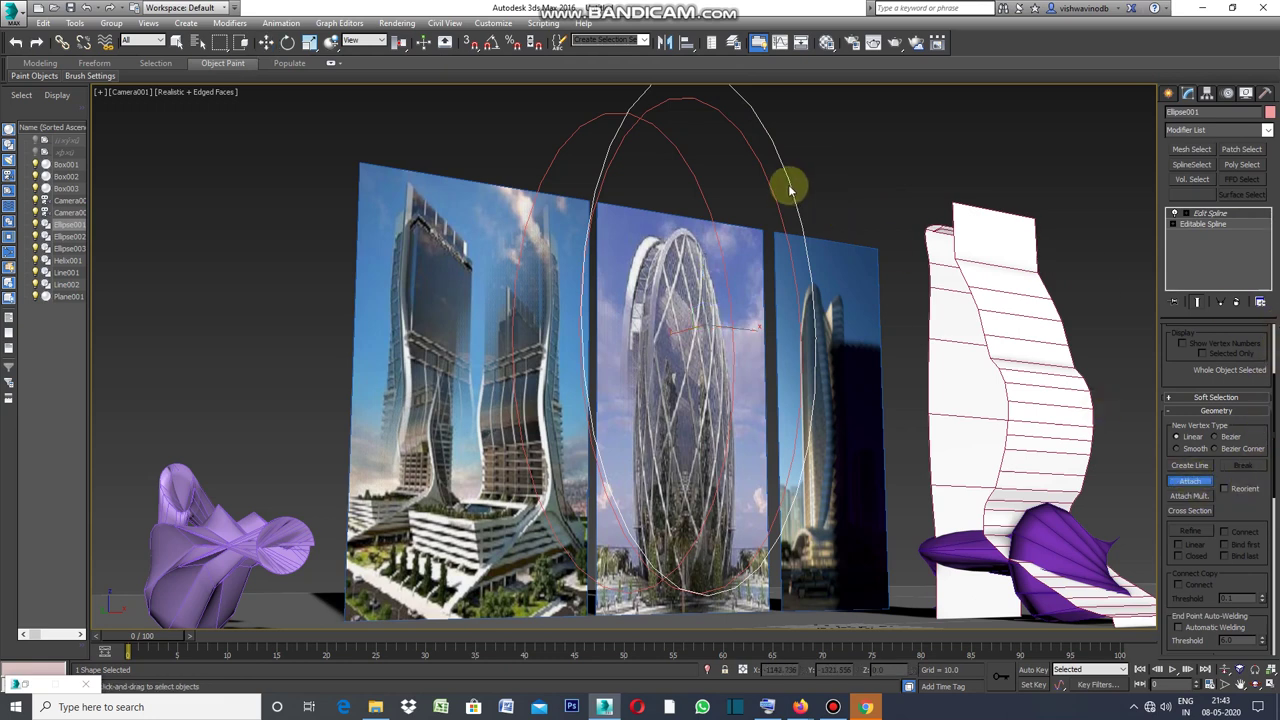
pyautogui.click(1190, 483)
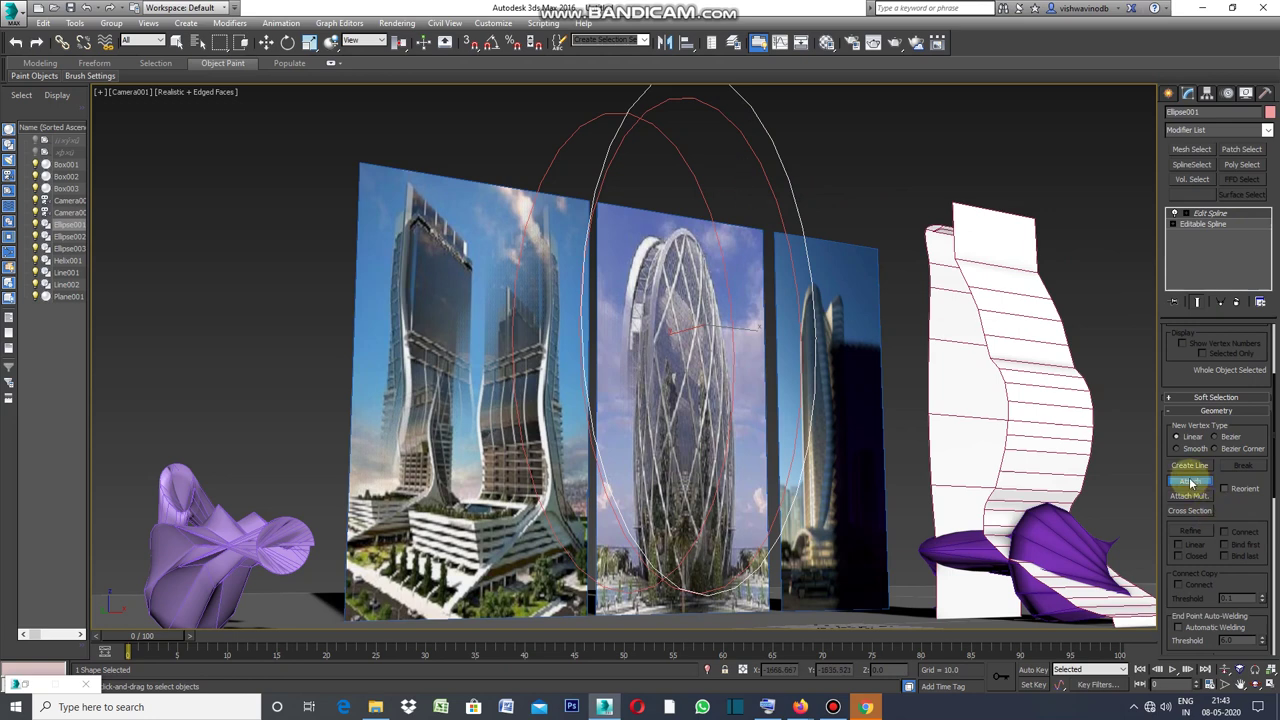
pyautogui.click(1190, 483)
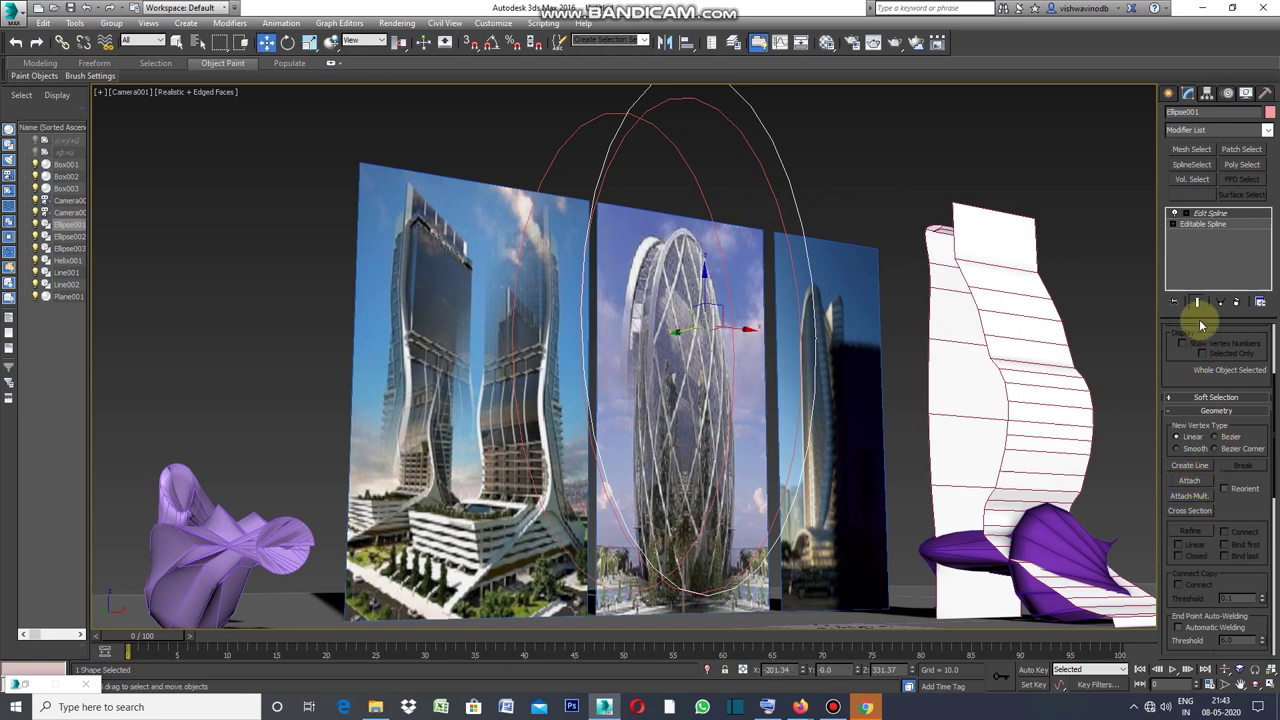
pyautogui.moveTo(1273, 430); pyautogui.dragTo(1273, 362)
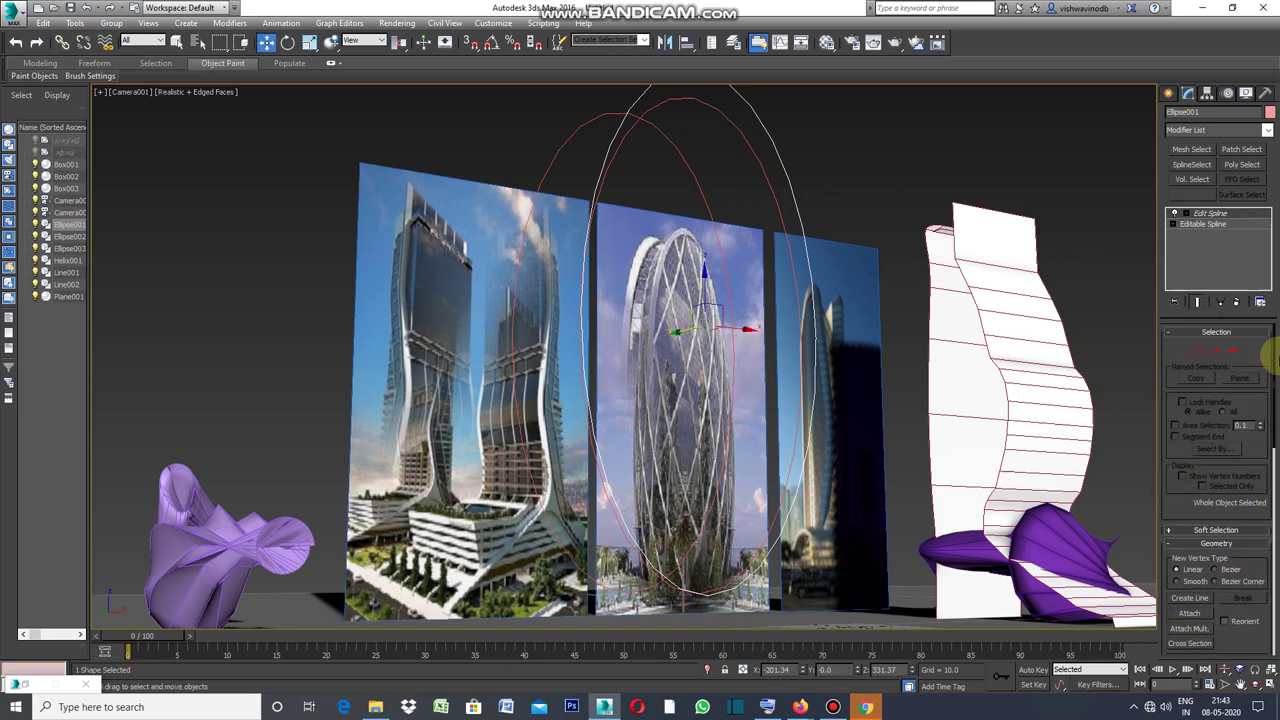
pyautogui.click(1215, 224)
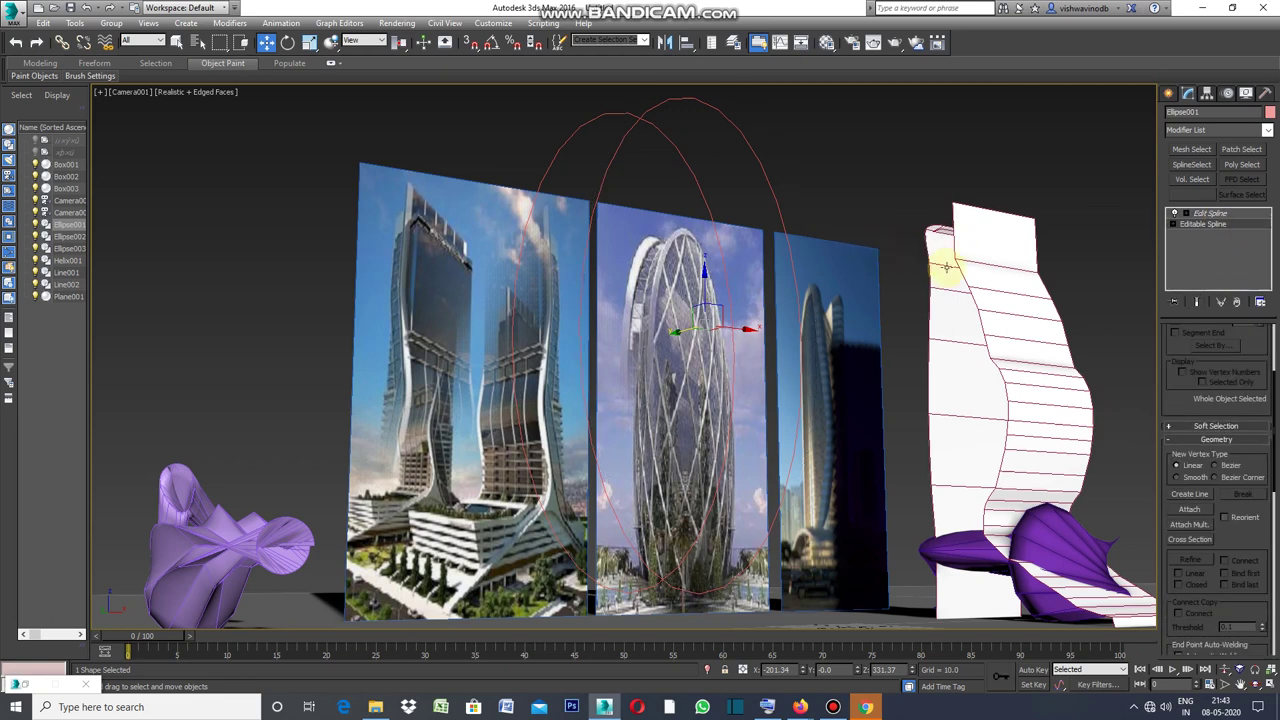
pyautogui.click(1190, 510)
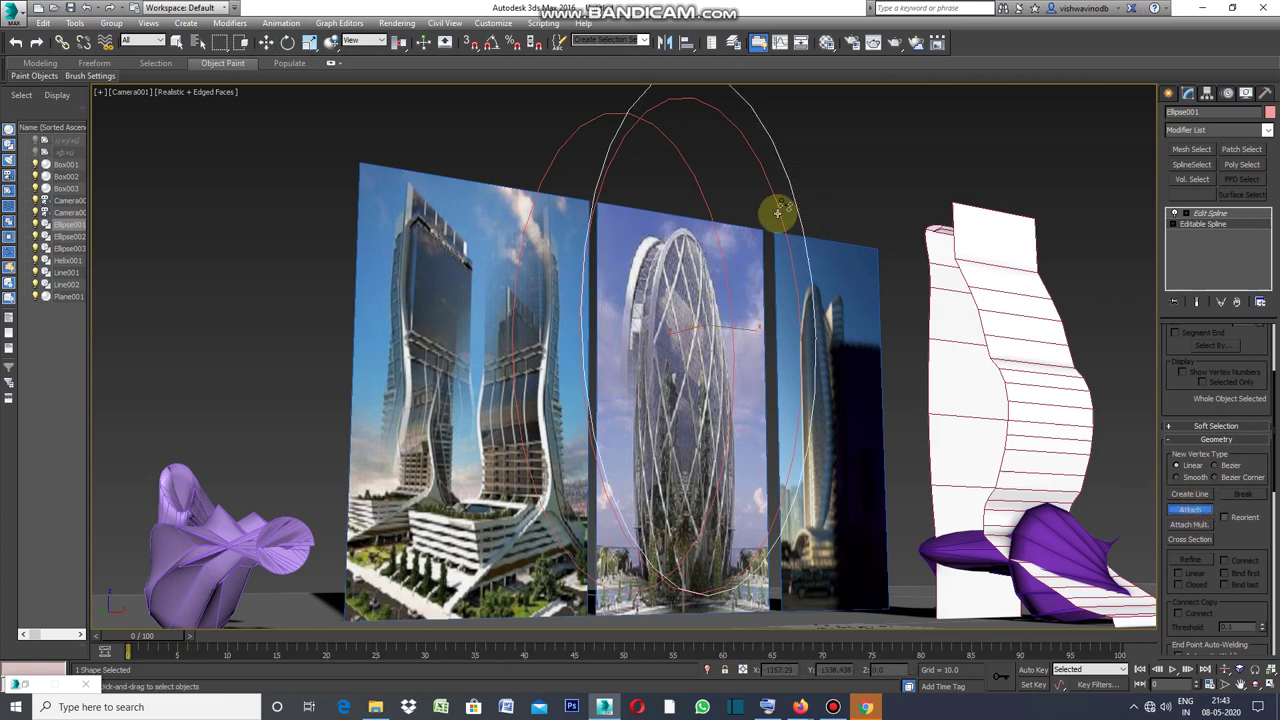
pyautogui.click(780, 210)
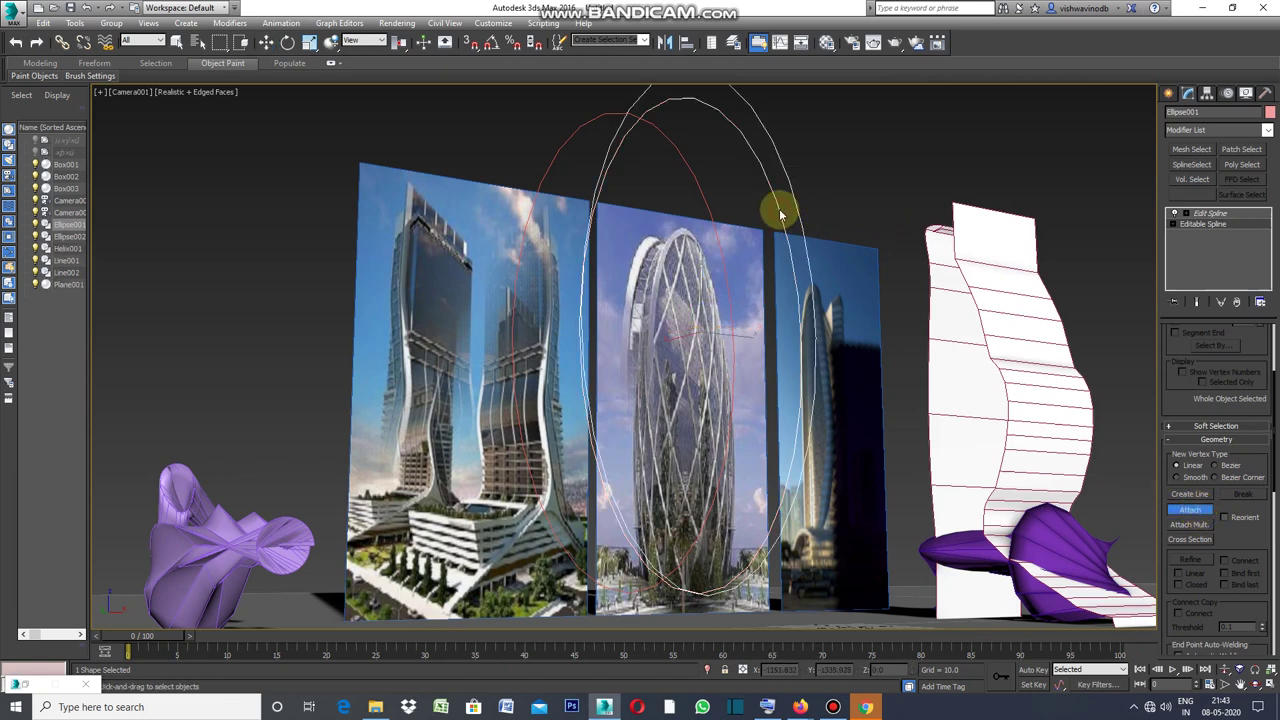
pyautogui.click(704, 195)
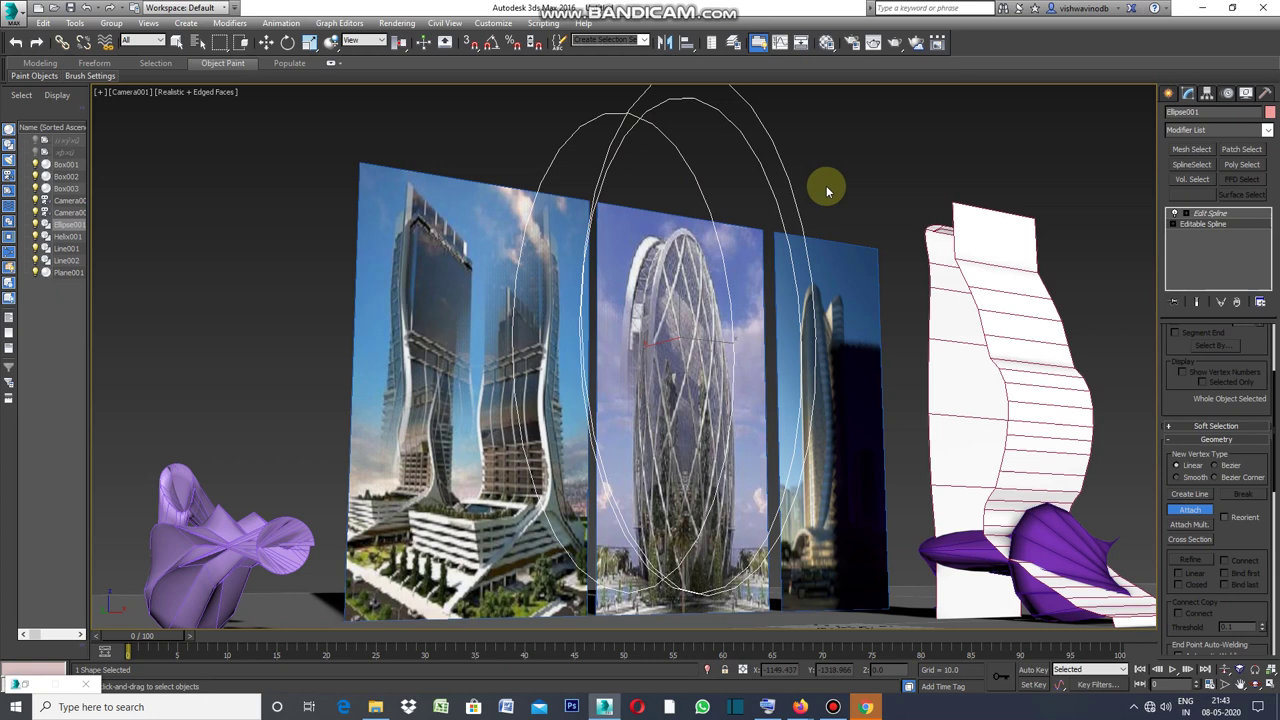
# Use Cross Section from the first ellipse to the second to link the rings with splines.
pyautogui.click(1191, 540)
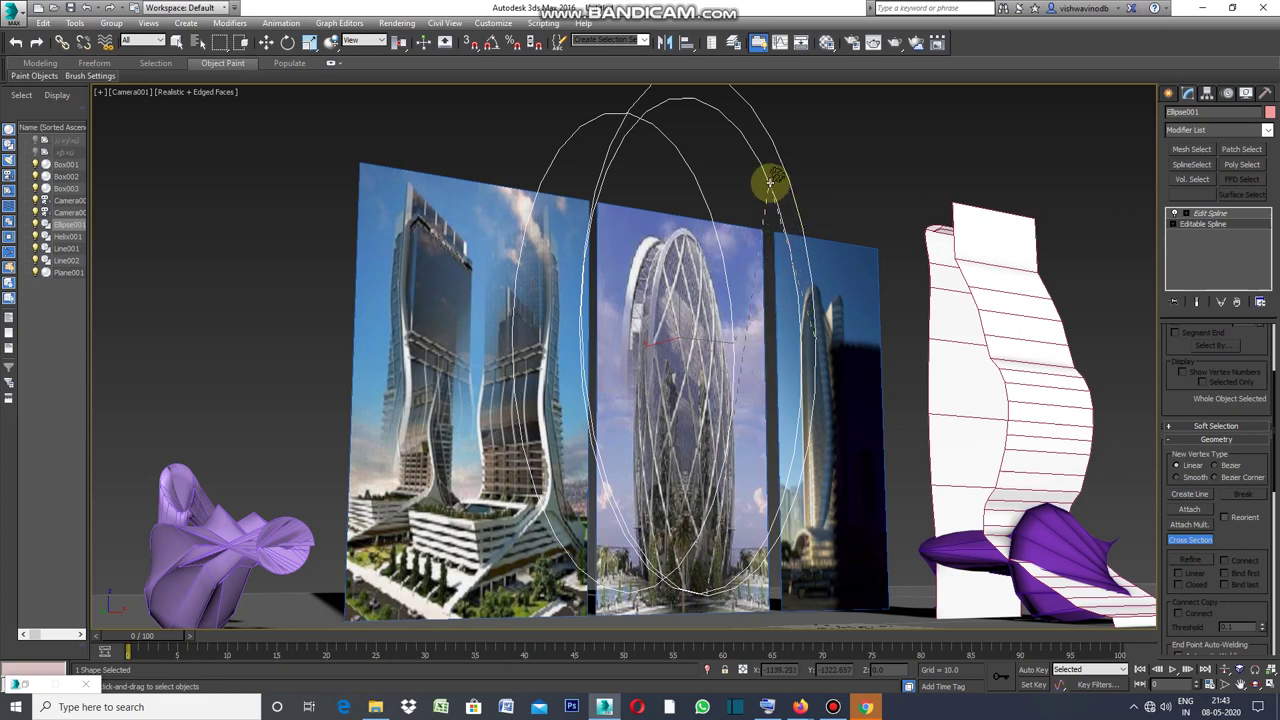
pyautogui.click(548, 173)
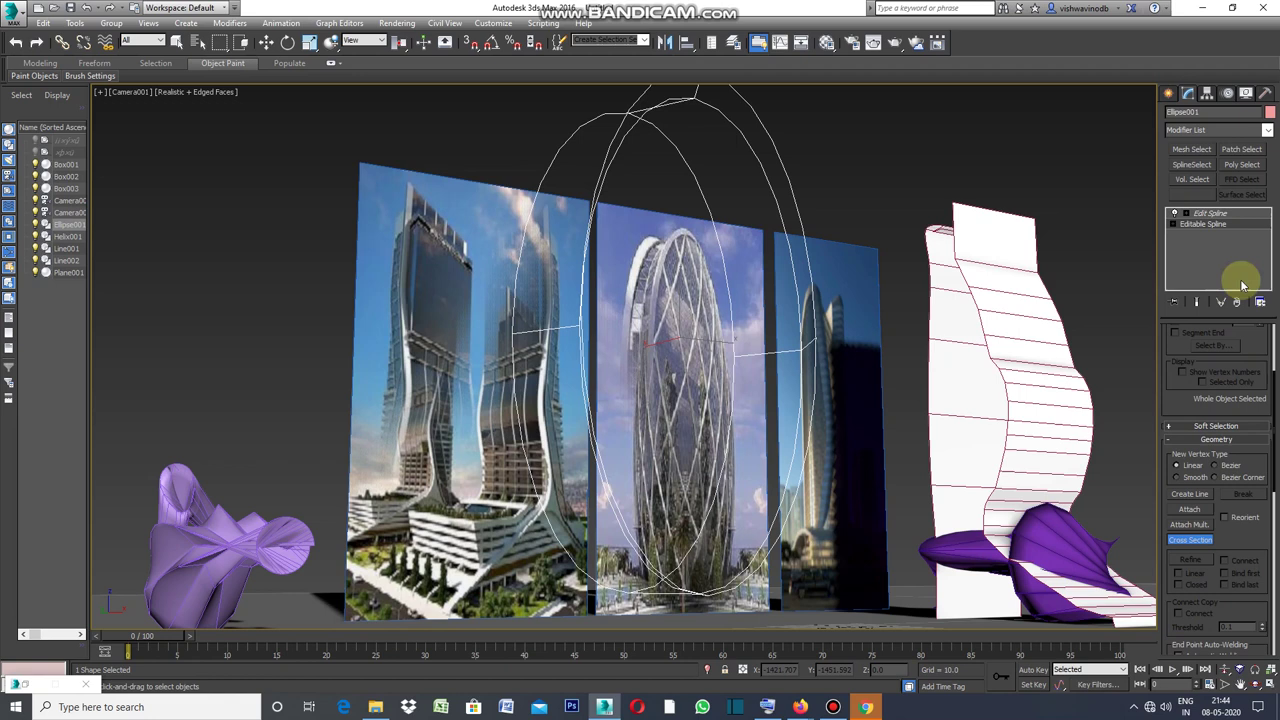
pyautogui.click(1183, 94)
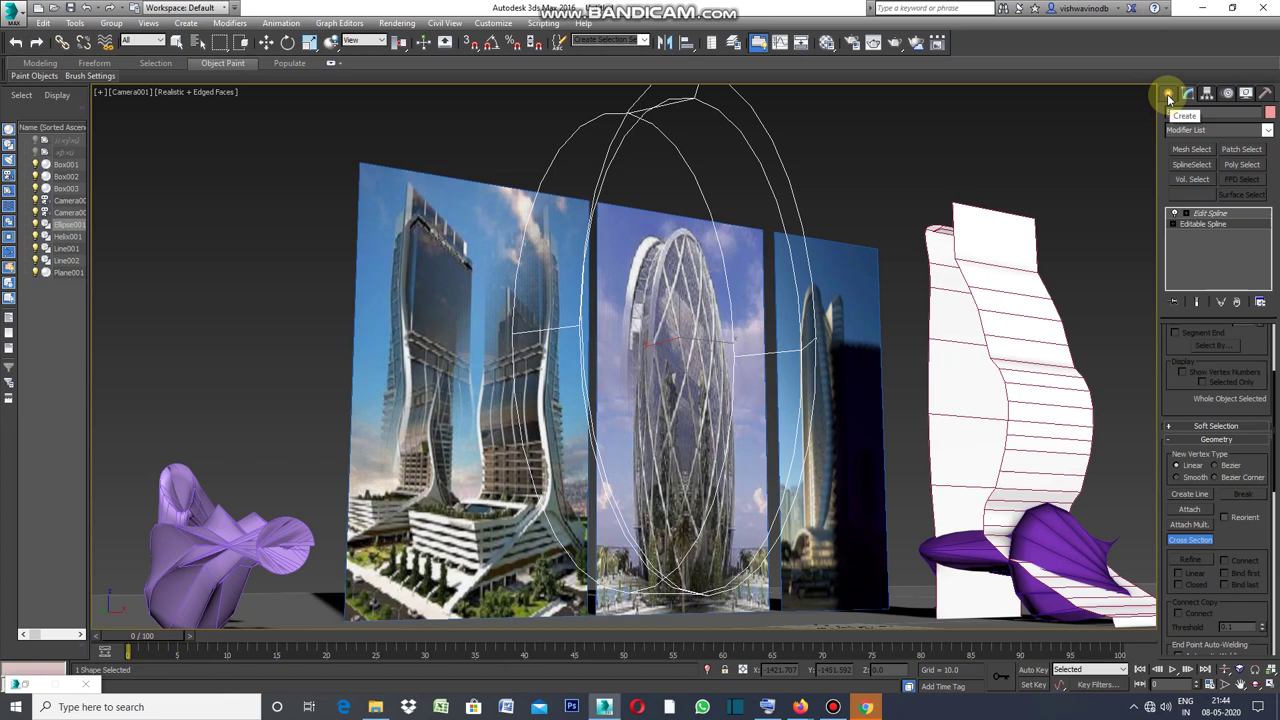
pyautogui.click(1168, 94)
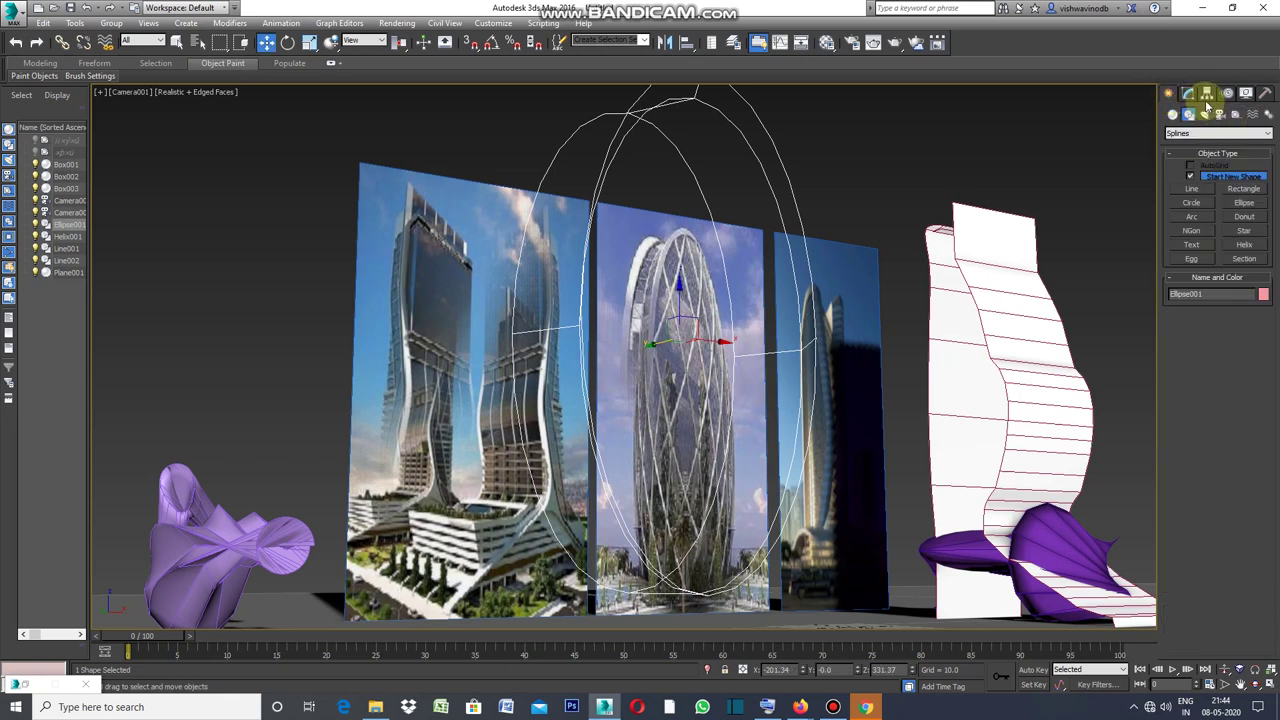
pyautogui.click(1188, 93)
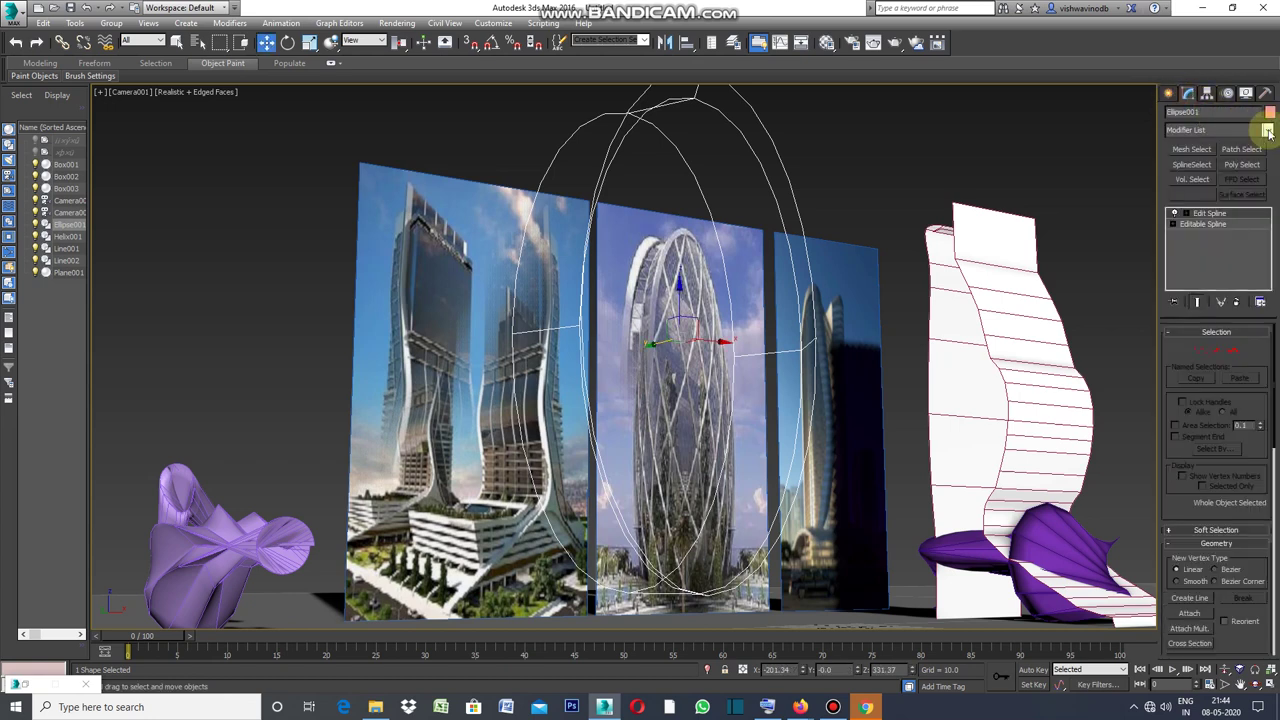
# Add a Surface modifier to skin Ellipse001's three-ring cage.
pyautogui.click(1268, 131)
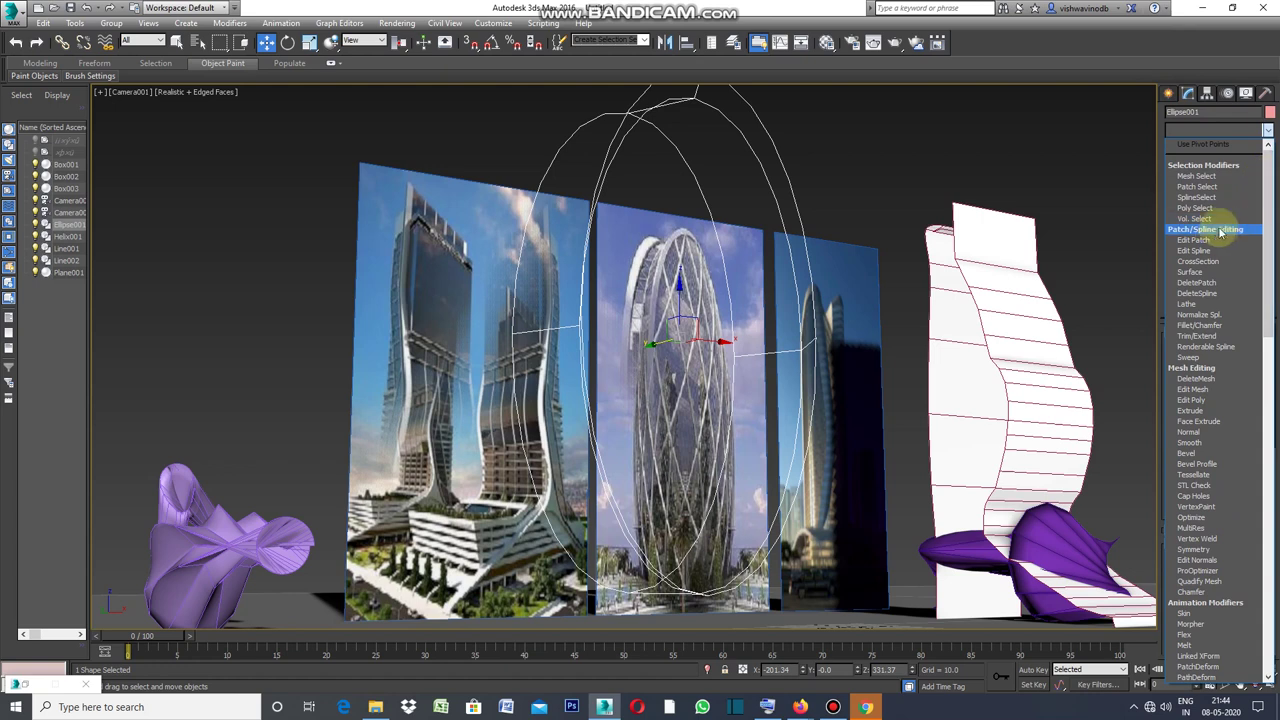
pyautogui.click(1203, 272)
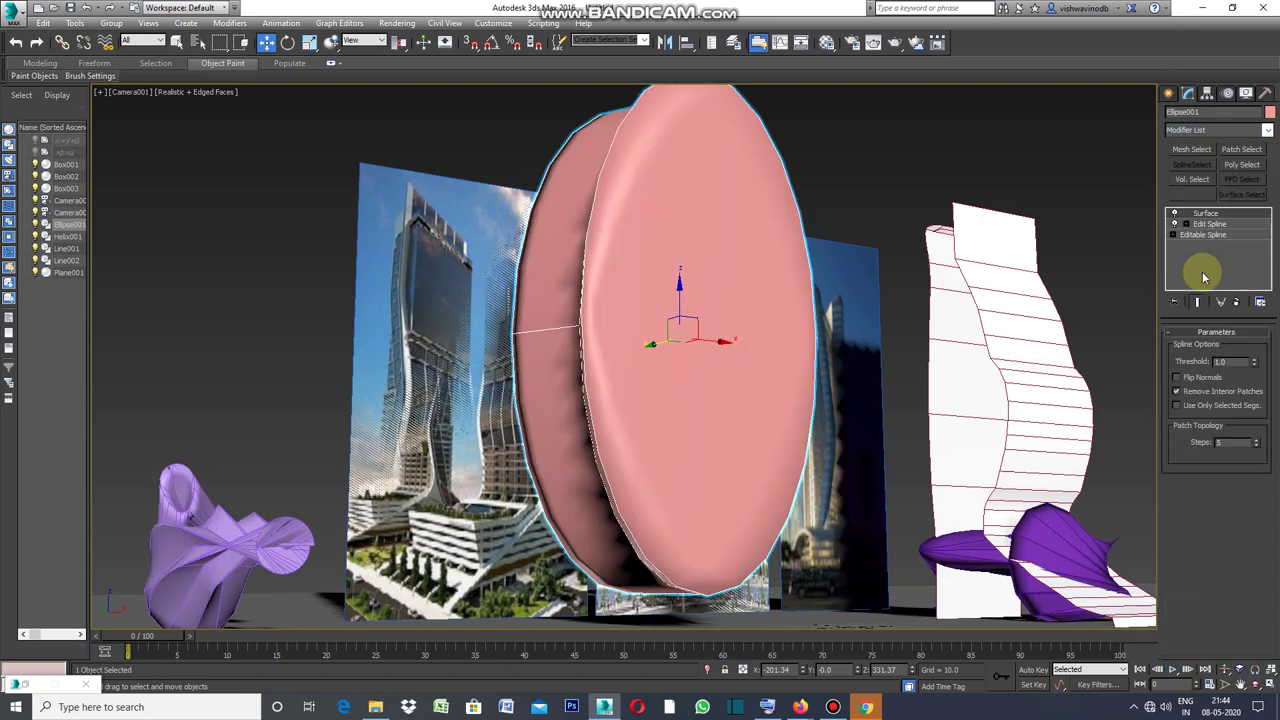
pyautogui.click(965, 119)
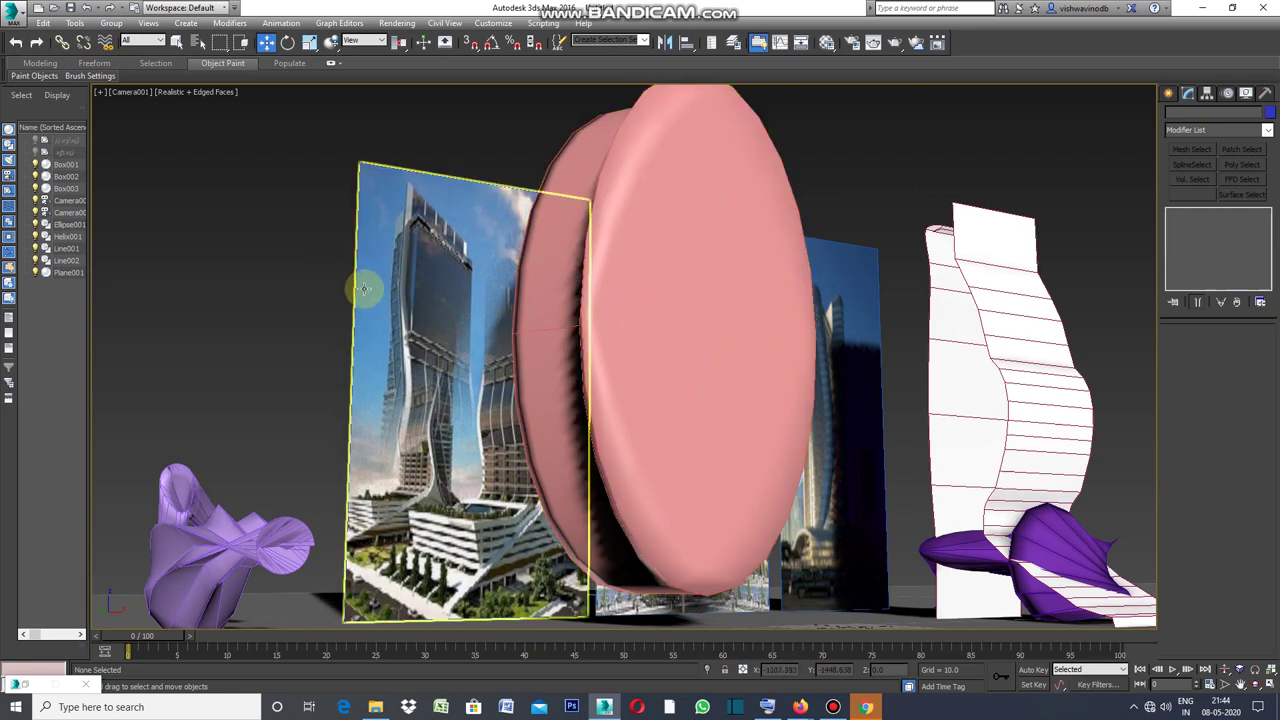
# Lower the pink elliptical tower along its vertical Z axis.
pyautogui.click(103, 93)
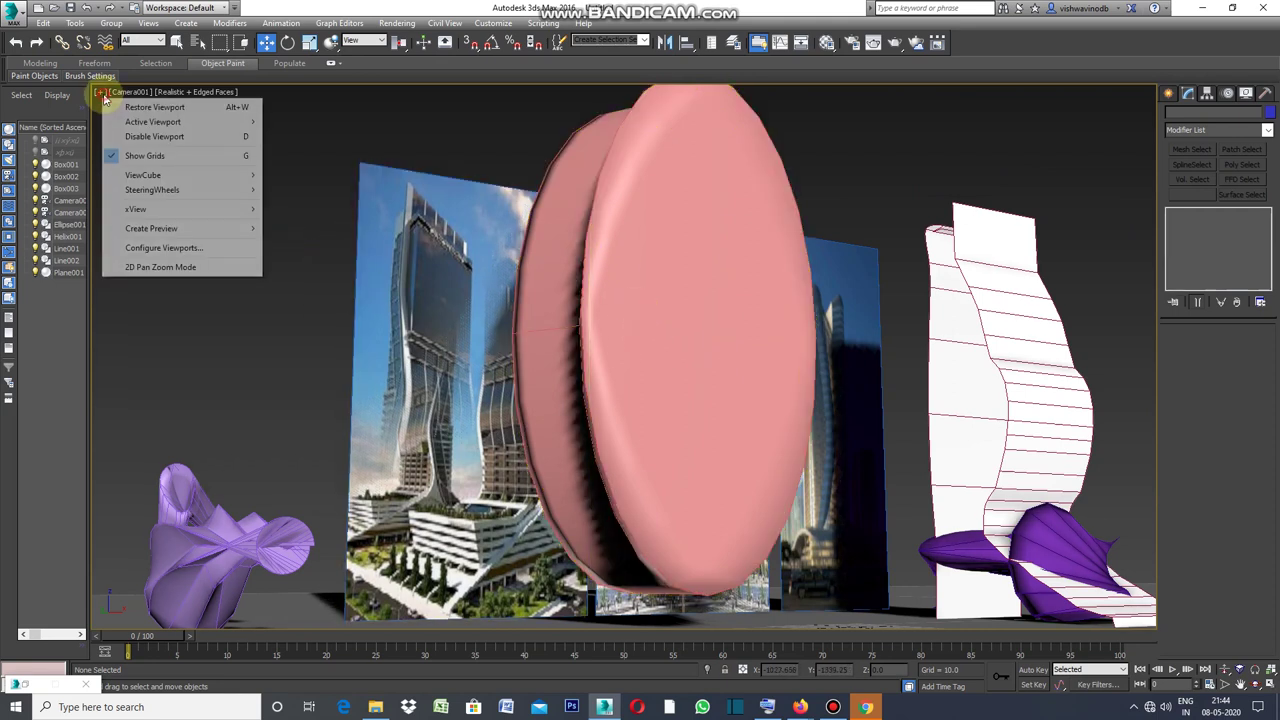
pyautogui.click(298, 135)
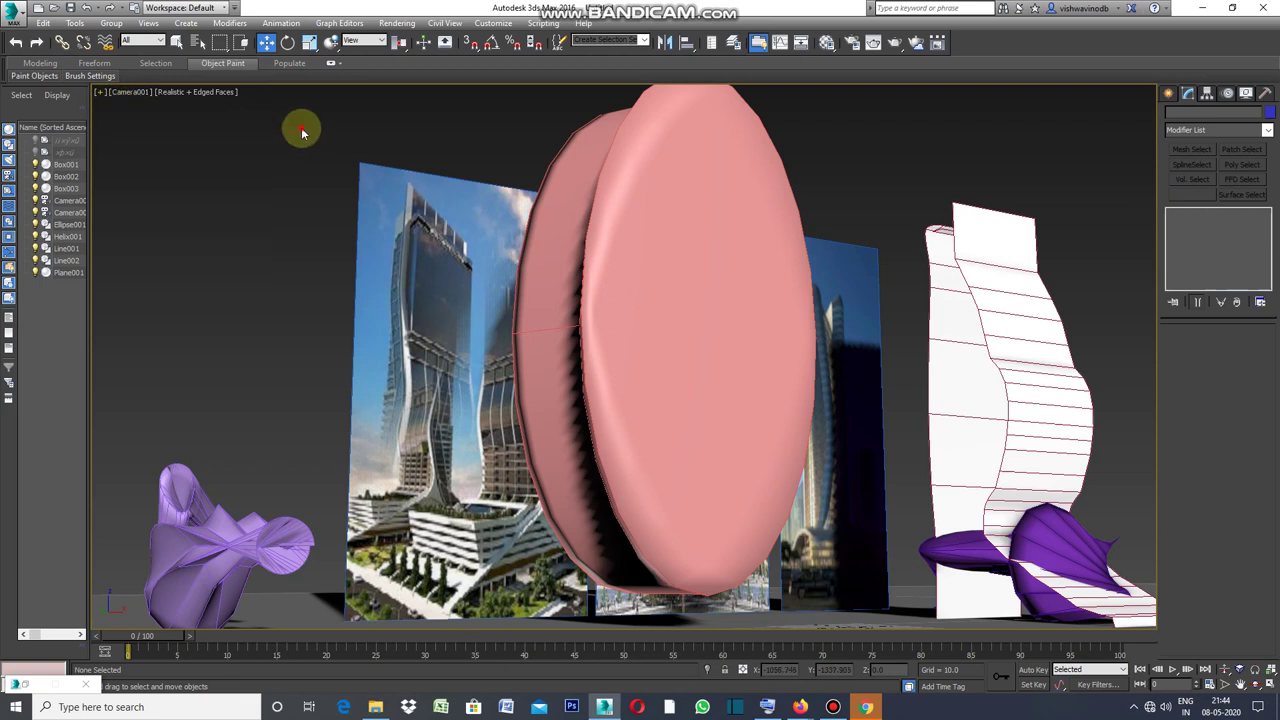
pyautogui.click(590, 163)
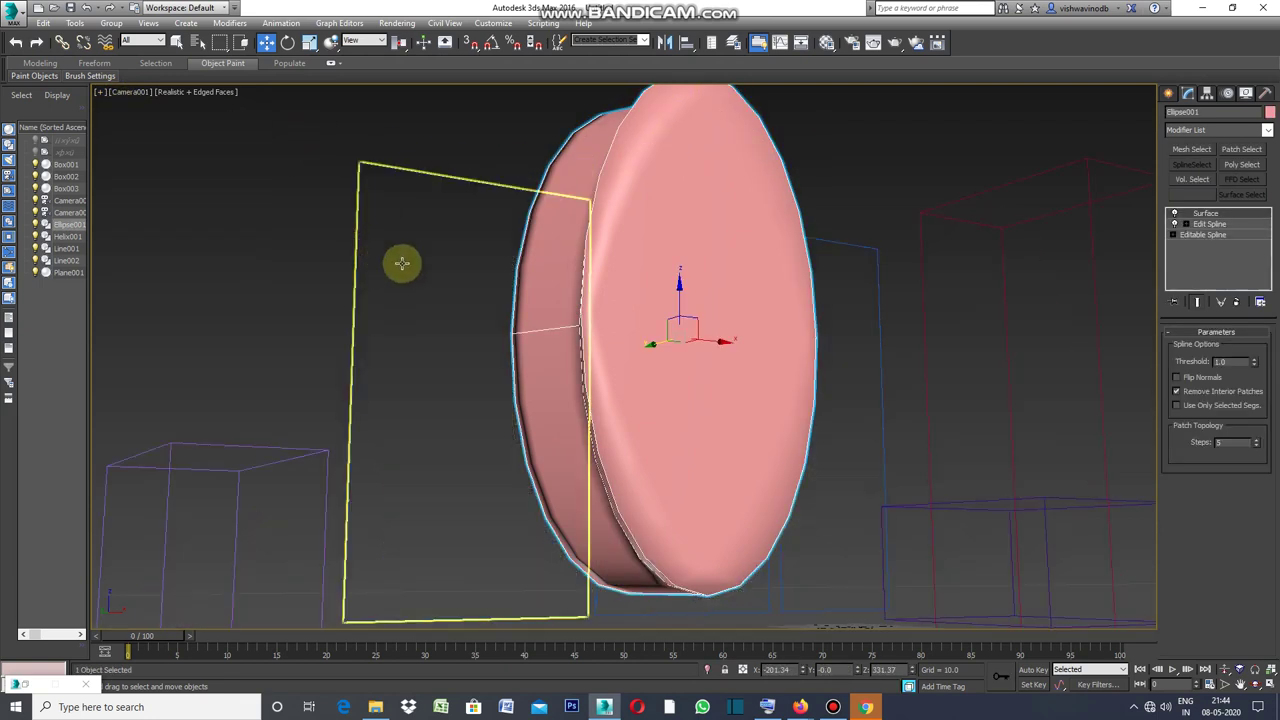
pyautogui.moveTo(678, 302); pyautogui.dragTo(684, 385)
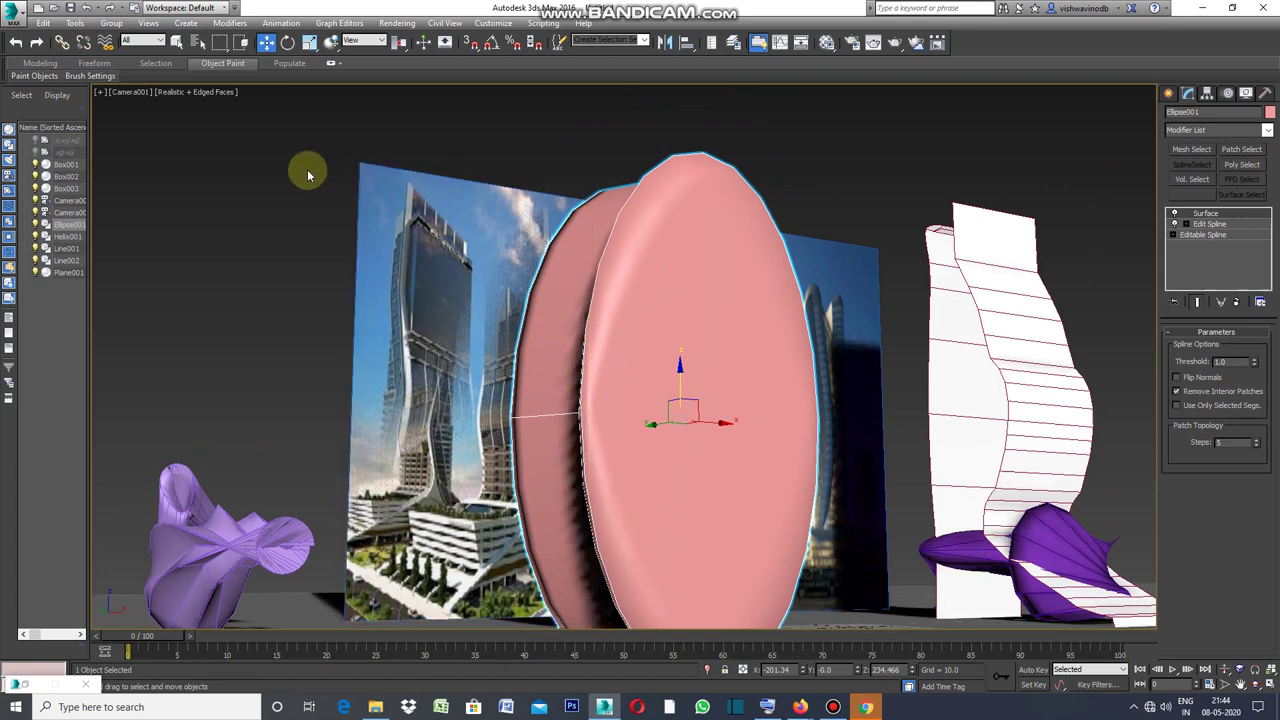
pyautogui.click(100, 95)
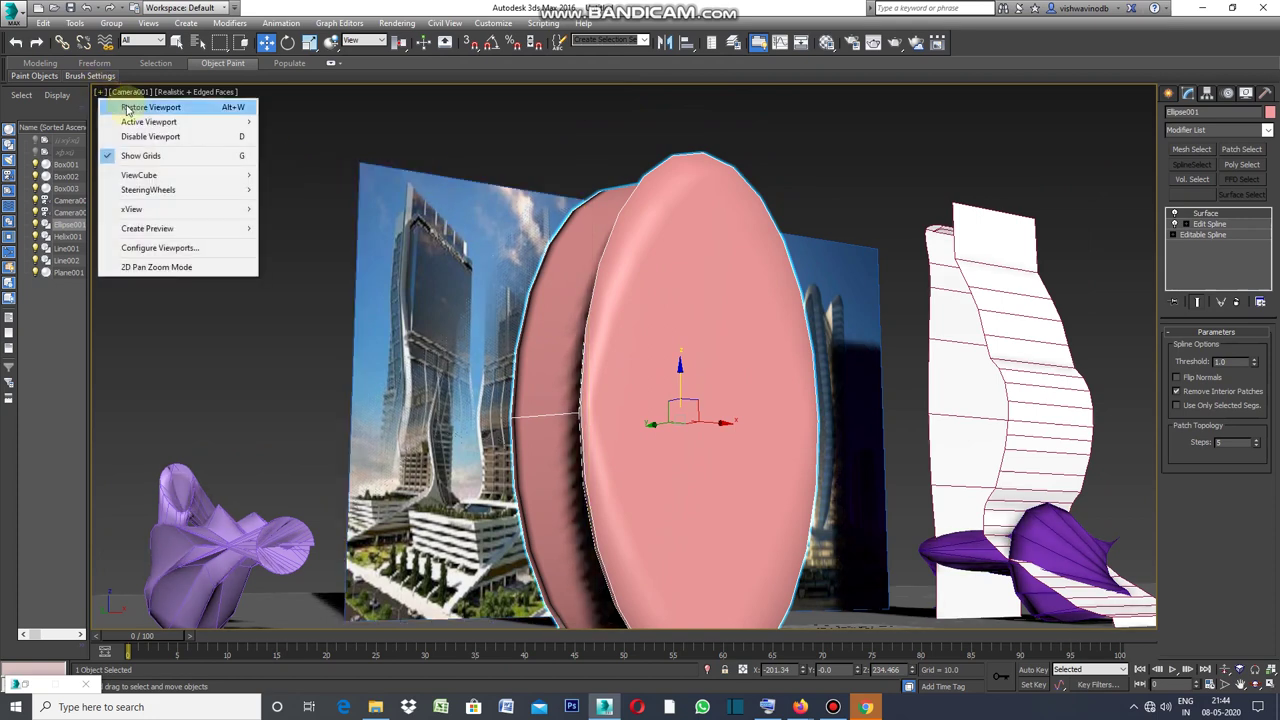
# In four-viewport layout, slide the ellipse along Y and scale it down to 95%.
pyautogui.click(140, 103)
pyautogui.moveTo(347, 198); pyautogui.dragTo(348, 212)
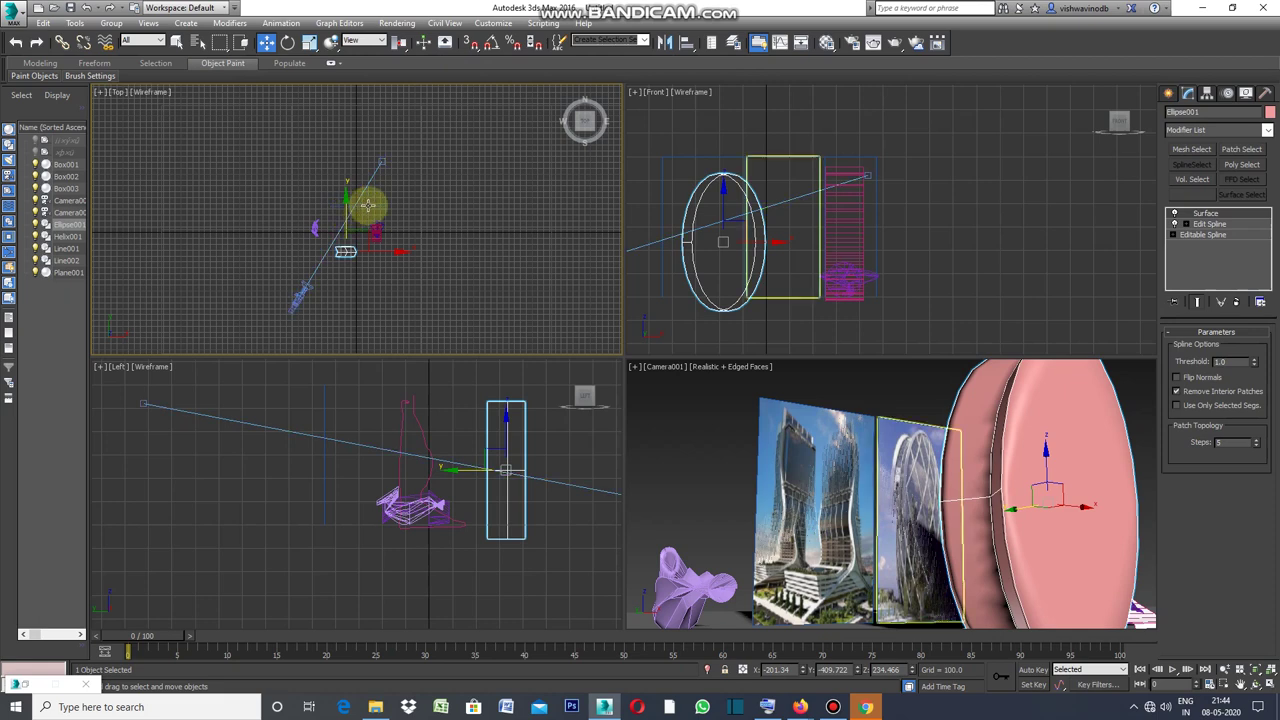
pyautogui.click(310, 42)
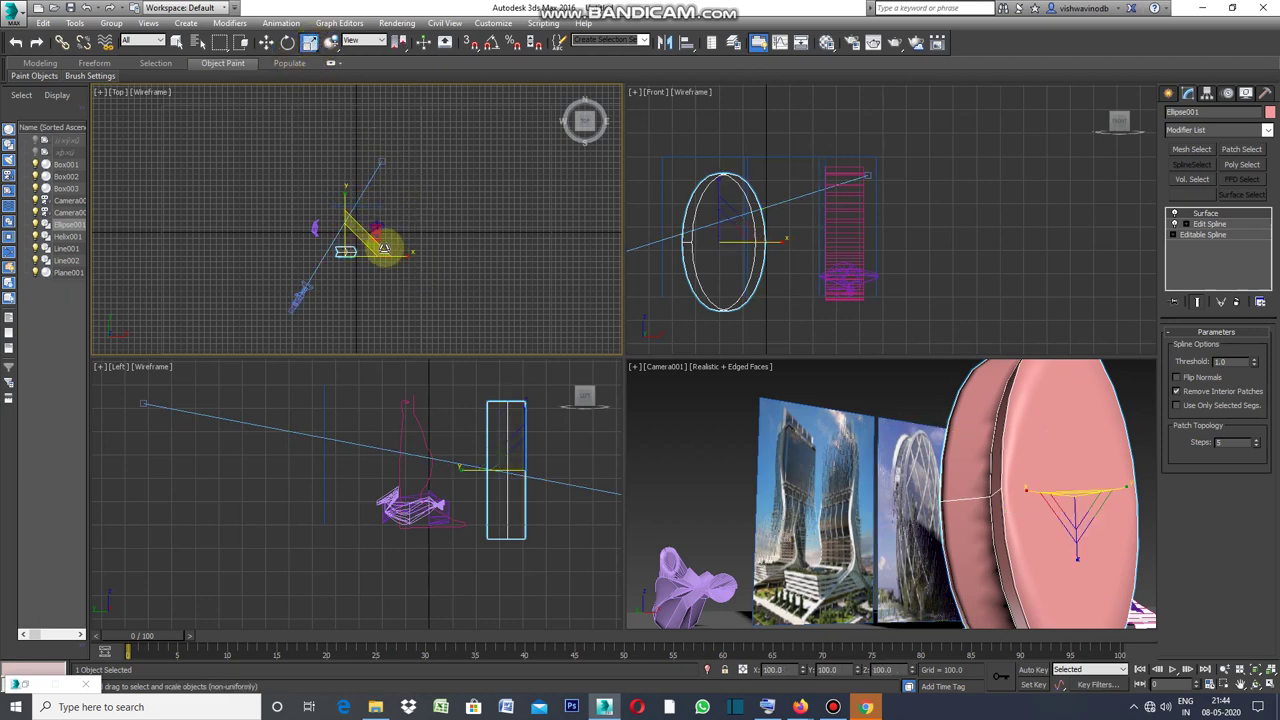
pyautogui.moveTo(384, 247); pyautogui.dragTo(379, 252)
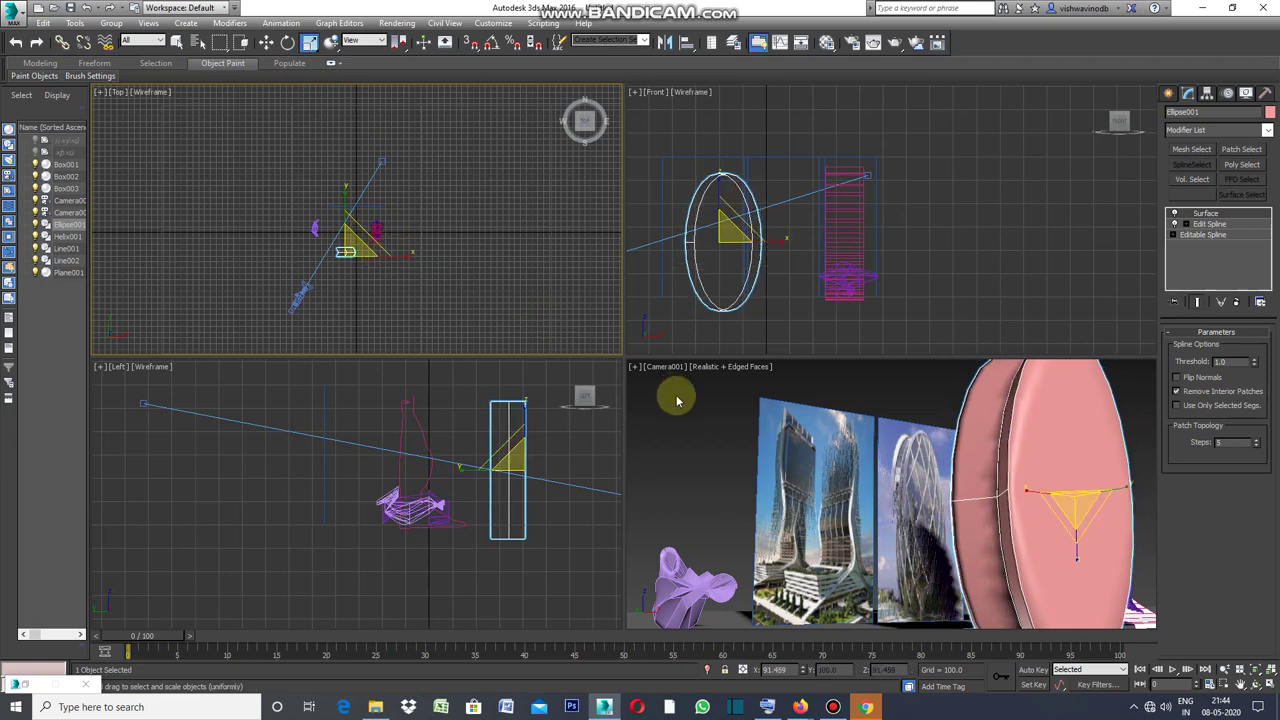
# Maximize the Camera001 viewport again.
pyautogui.rightClick(636, 370)
pyautogui.click(636, 370)
pyautogui.click(665, 378)
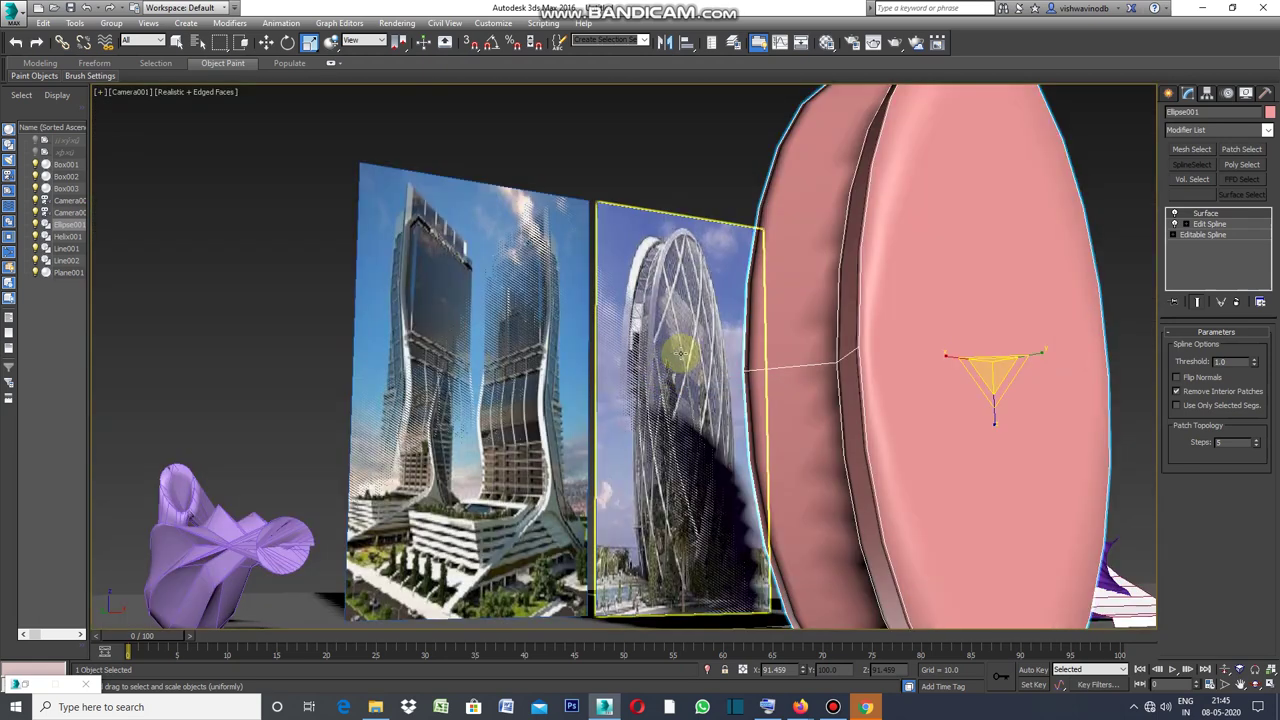
# Assign the white 01 - Default Architectural material to Ellipse001 and close the Material Editor.
pyautogui.click(722, 165)
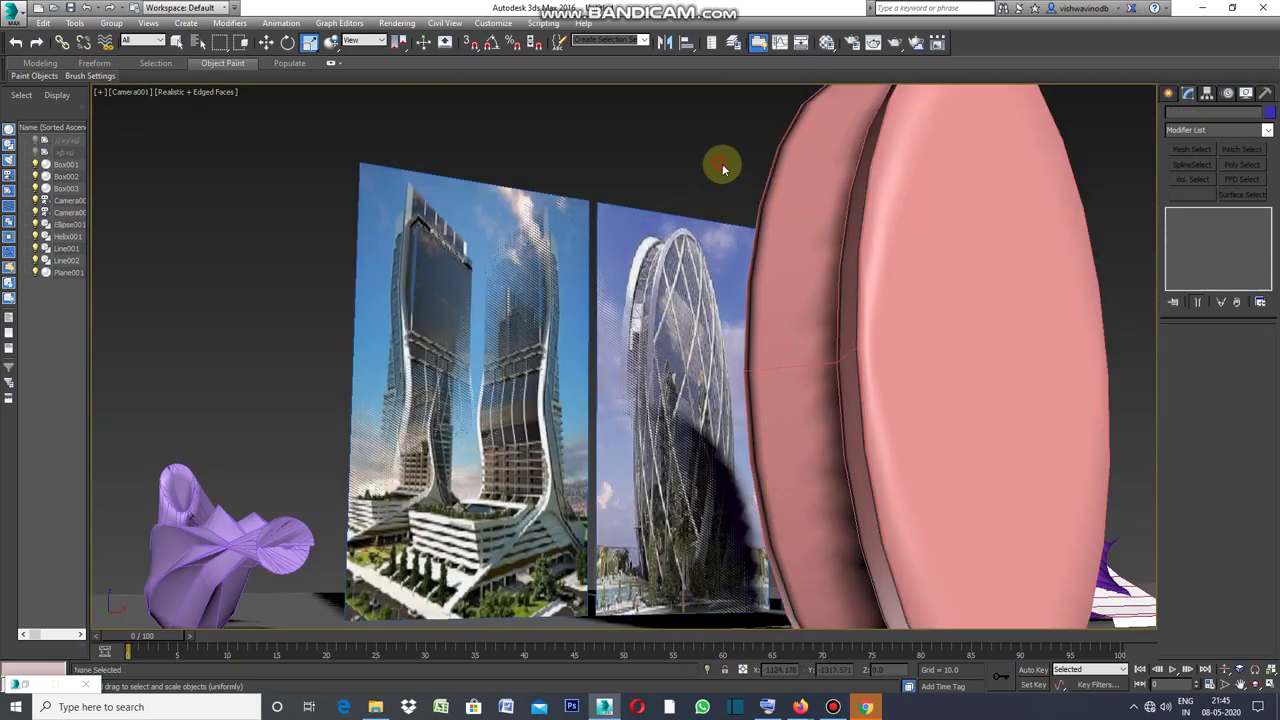
pyautogui.click(851, 230)
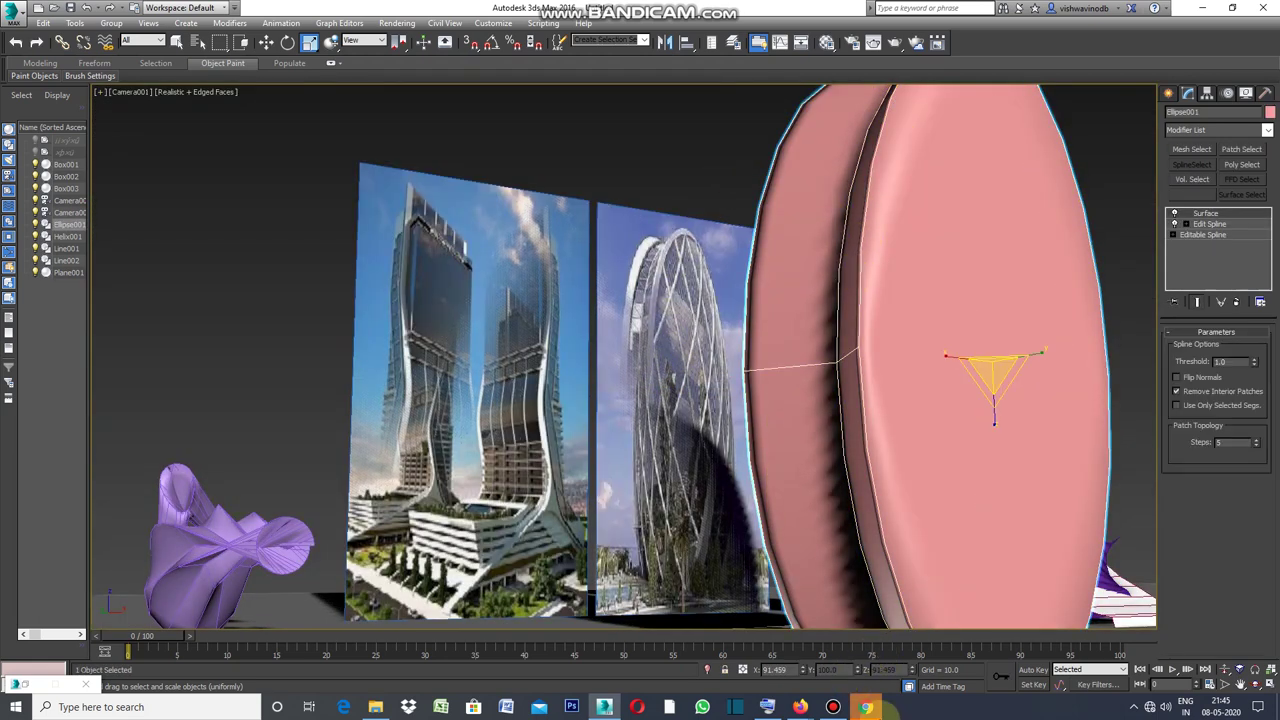
pyautogui.click(28, 686)
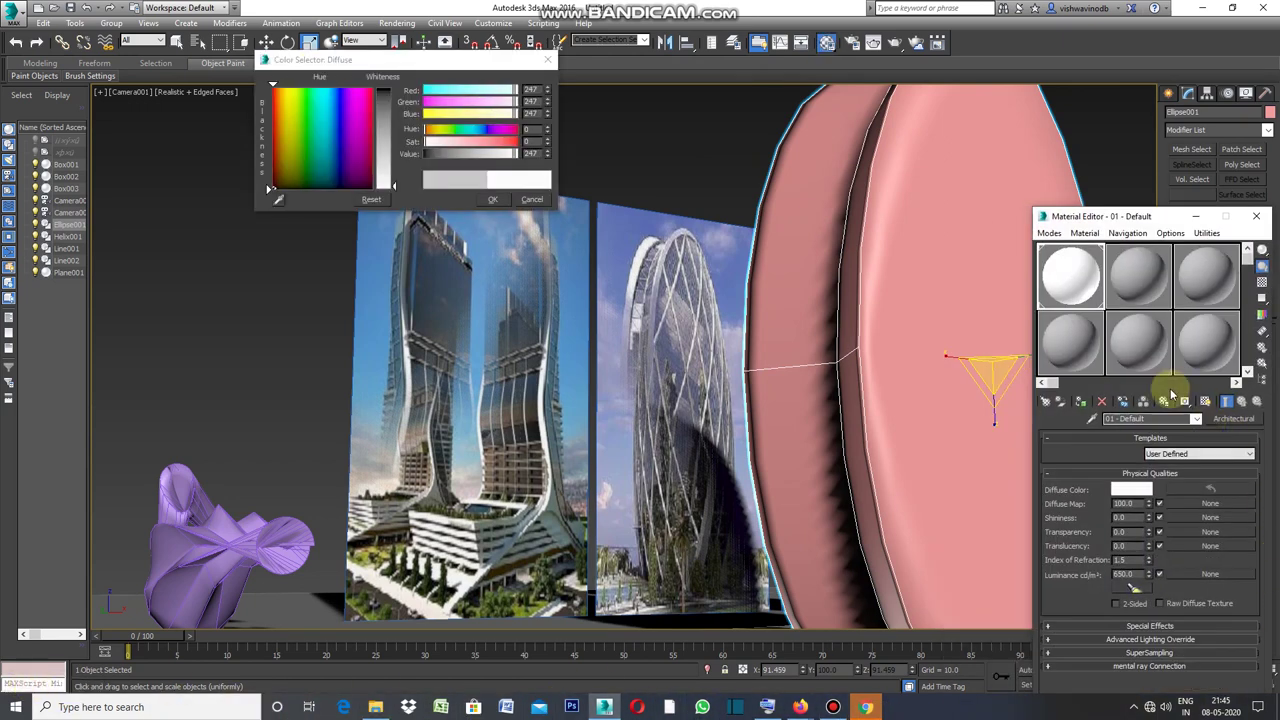
pyautogui.click(1084, 405)
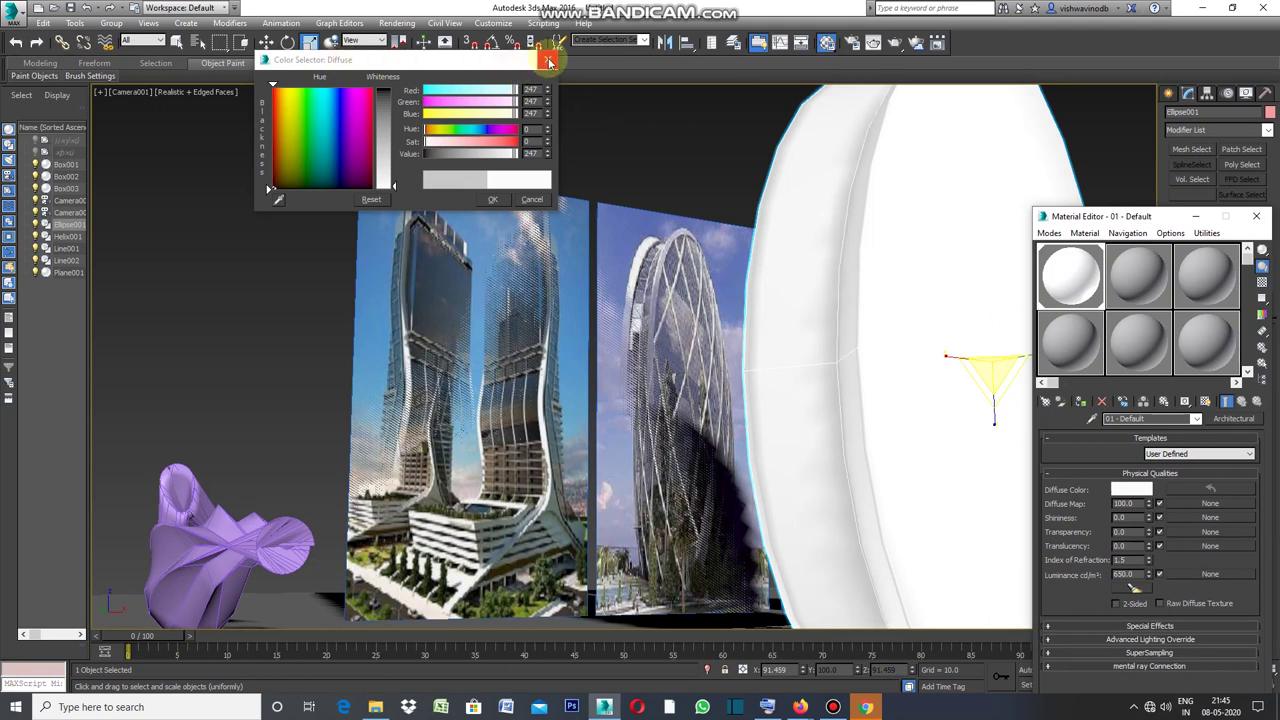
pyautogui.click(494, 201)
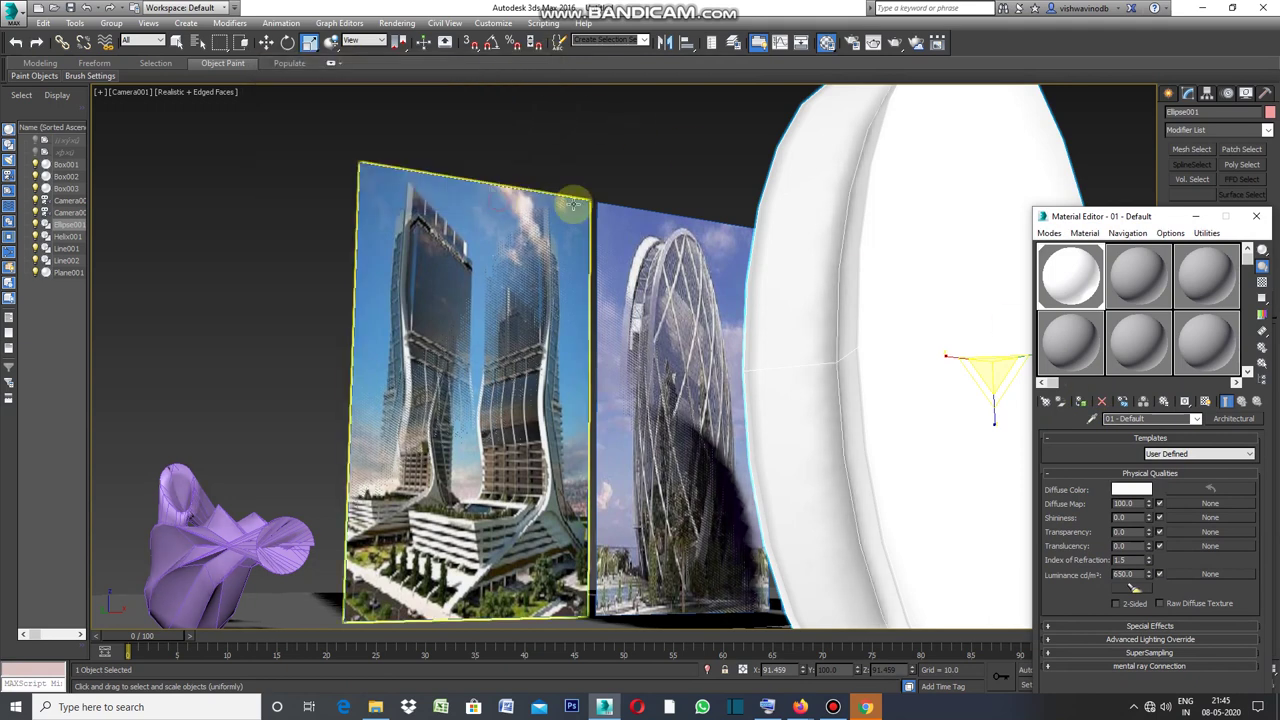
pyautogui.click(1196, 216)
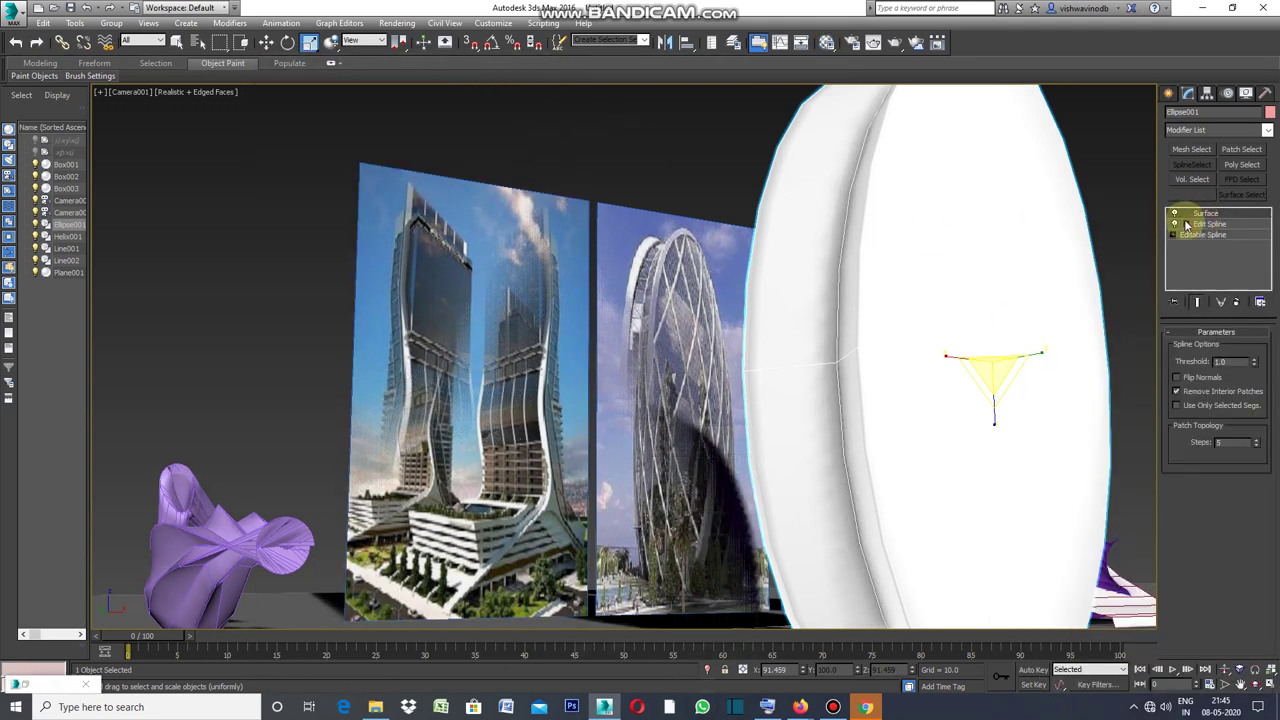
pyautogui.click(689, 123)
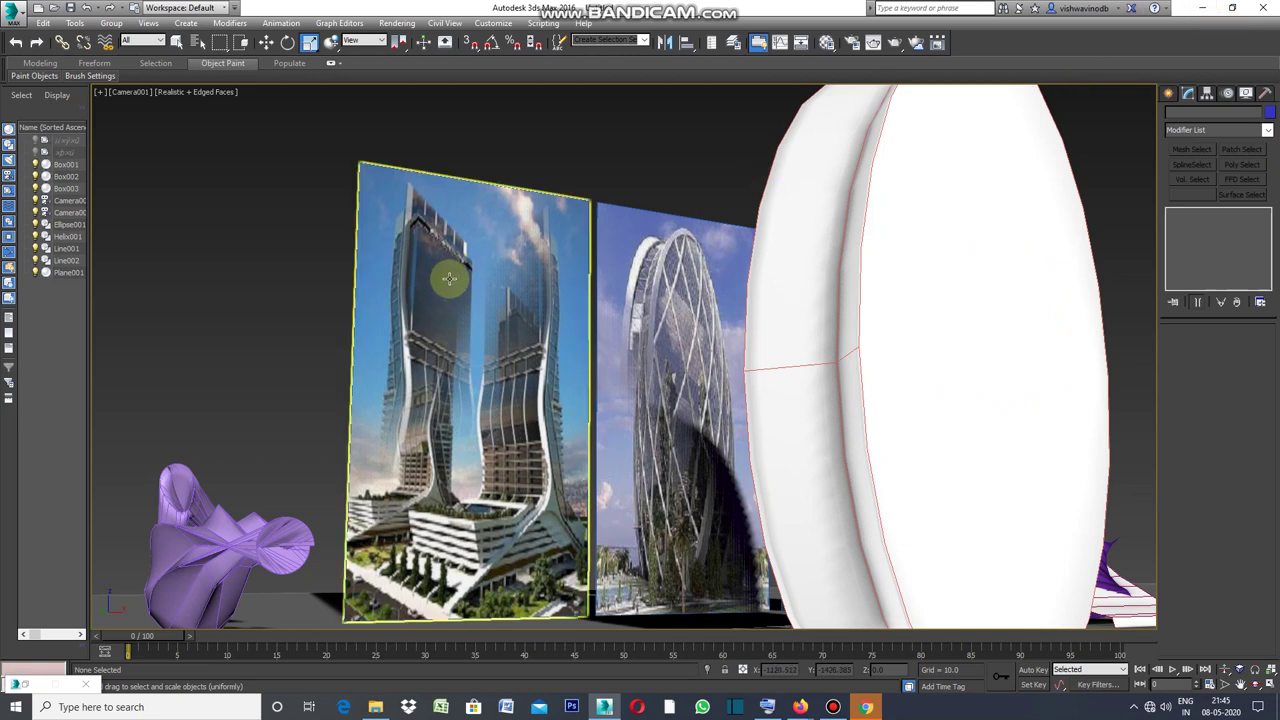
# Widen Camera001's field of view to frame the whole white oval tower and scene.
pyautogui.click(1224, 684)
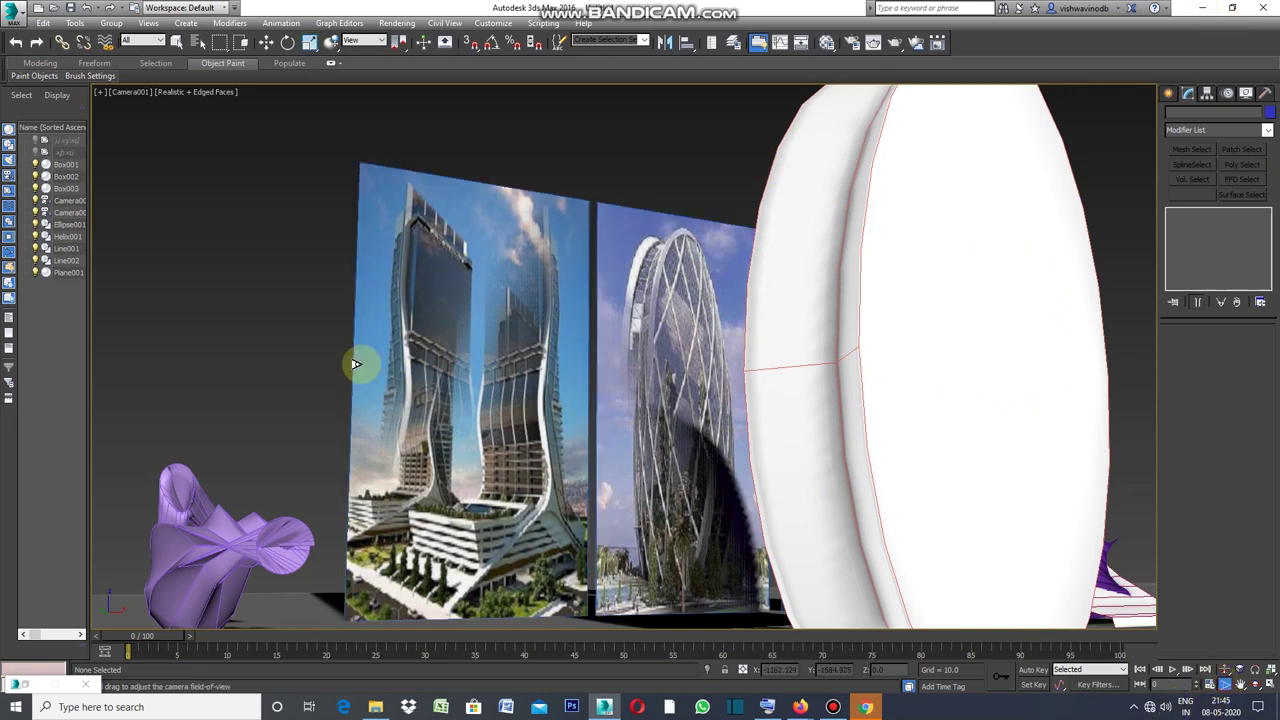
pyautogui.moveTo(329, 343); pyautogui.dragTo(323, 373)
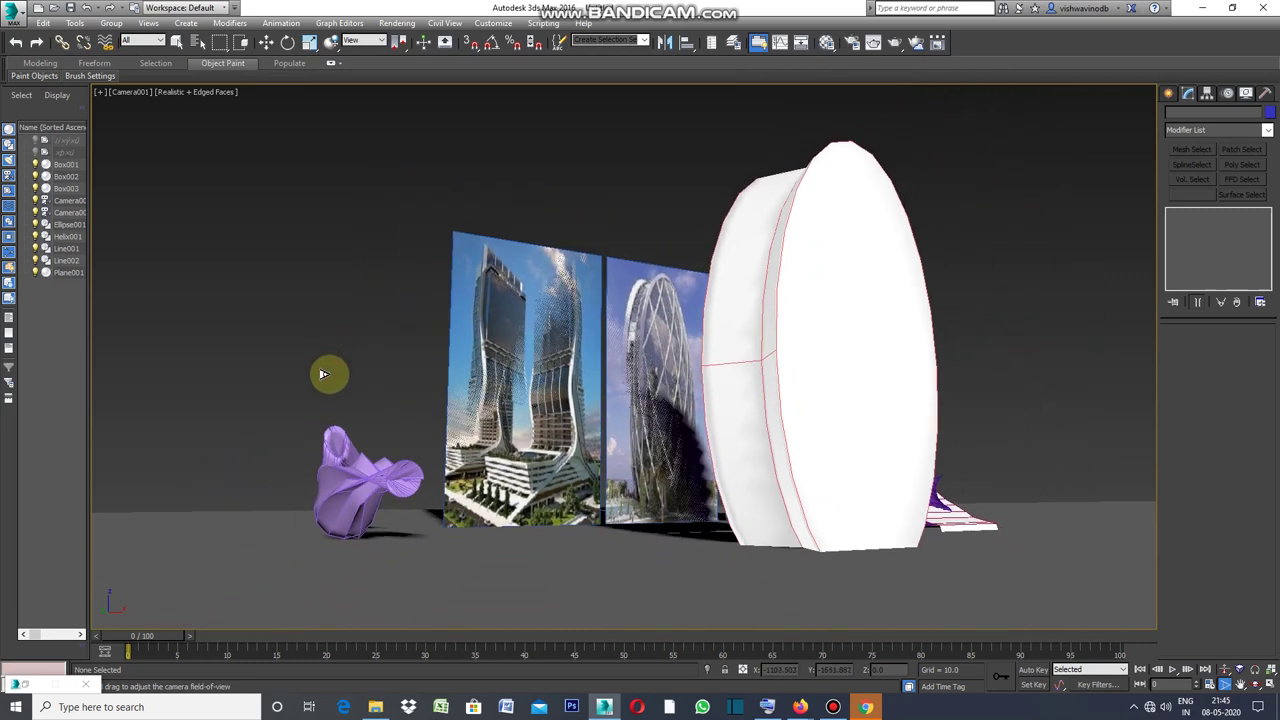